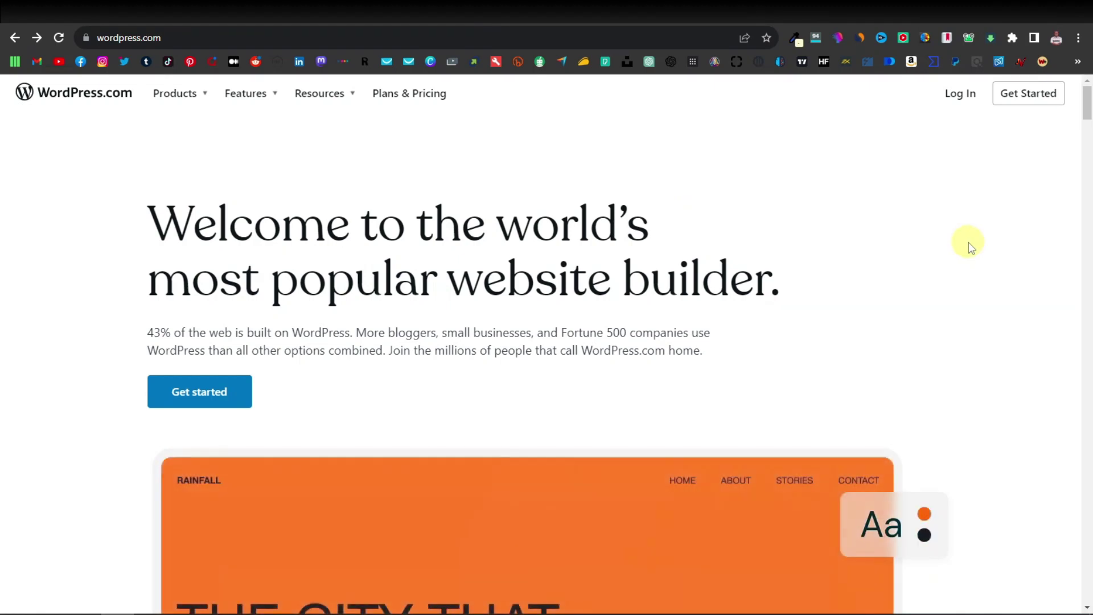
- Examine the WordPress.com homepage, from the welcome text through the themes, editing and hosting sections
scroll(971, 248, "down", 1)
scroll(970, 248, "down", 1)
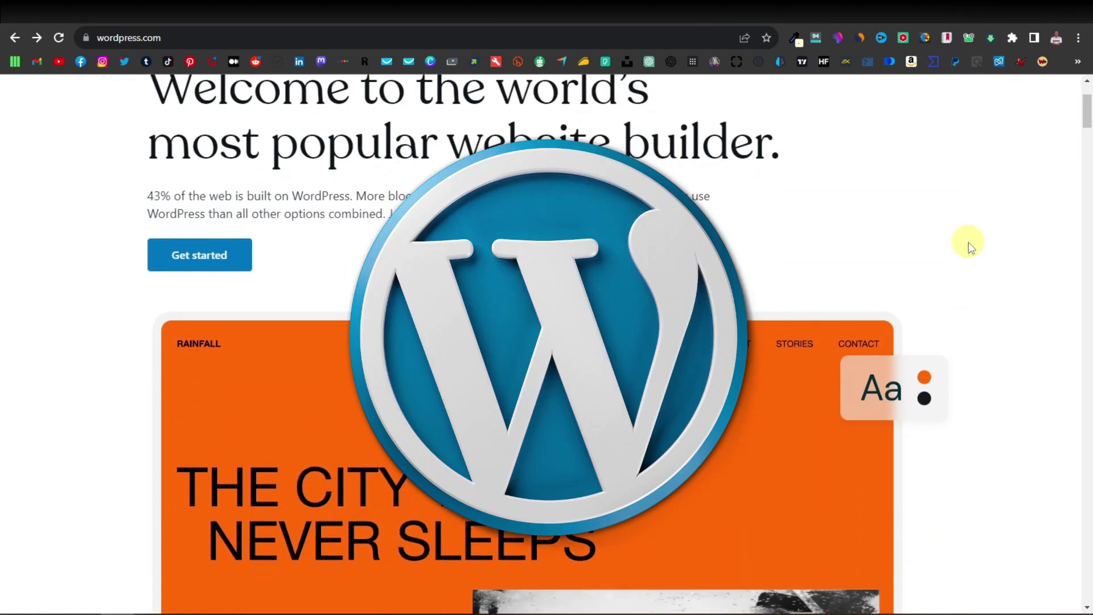
scroll(971, 246, "down", 6)
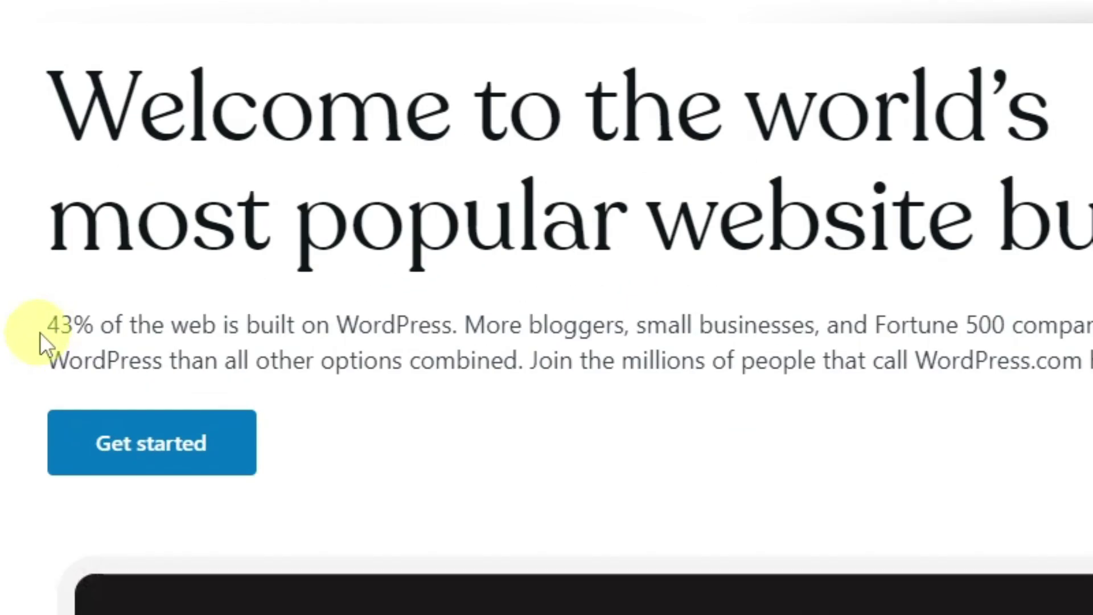
left_click_drag(40, 332, 329, 329)
left_click_drag(461, 324, 780, 330)
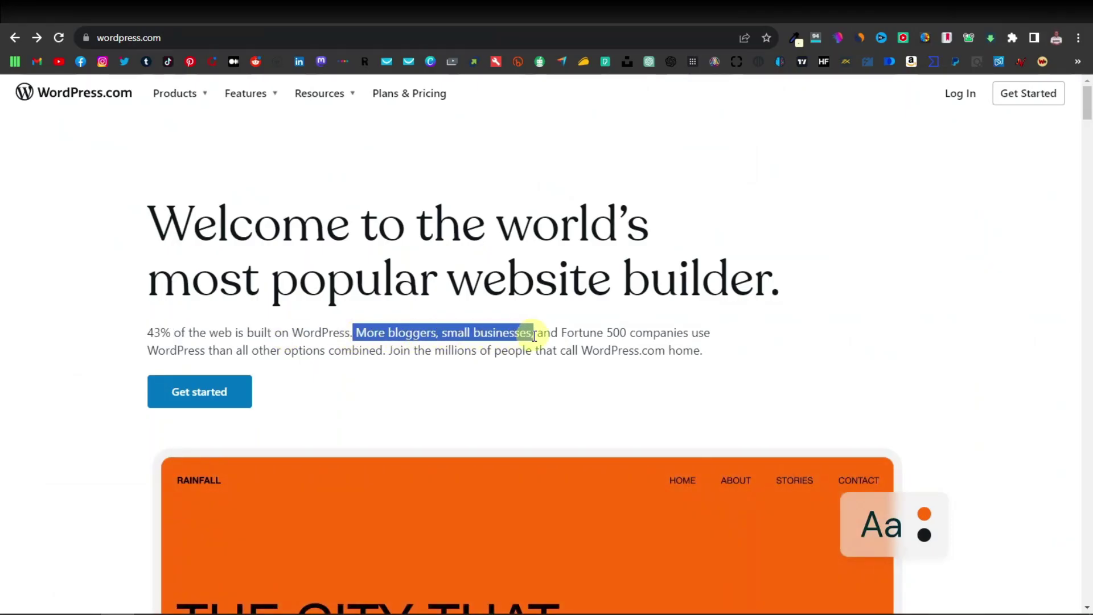
double_click(615, 333)
left_click(613, 335)
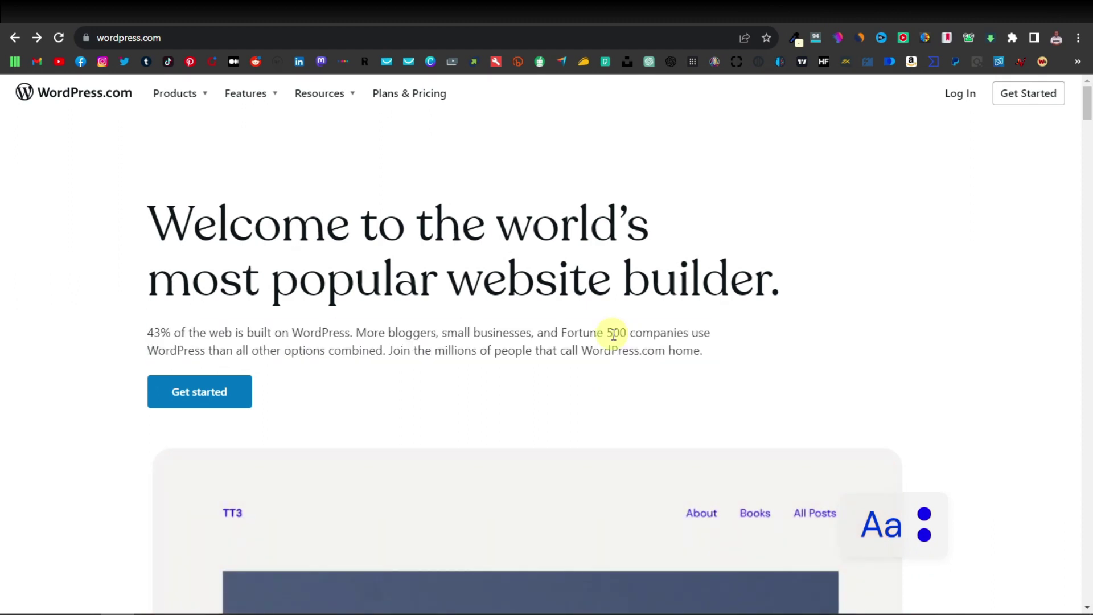
scroll(934, 376, "down", 10)
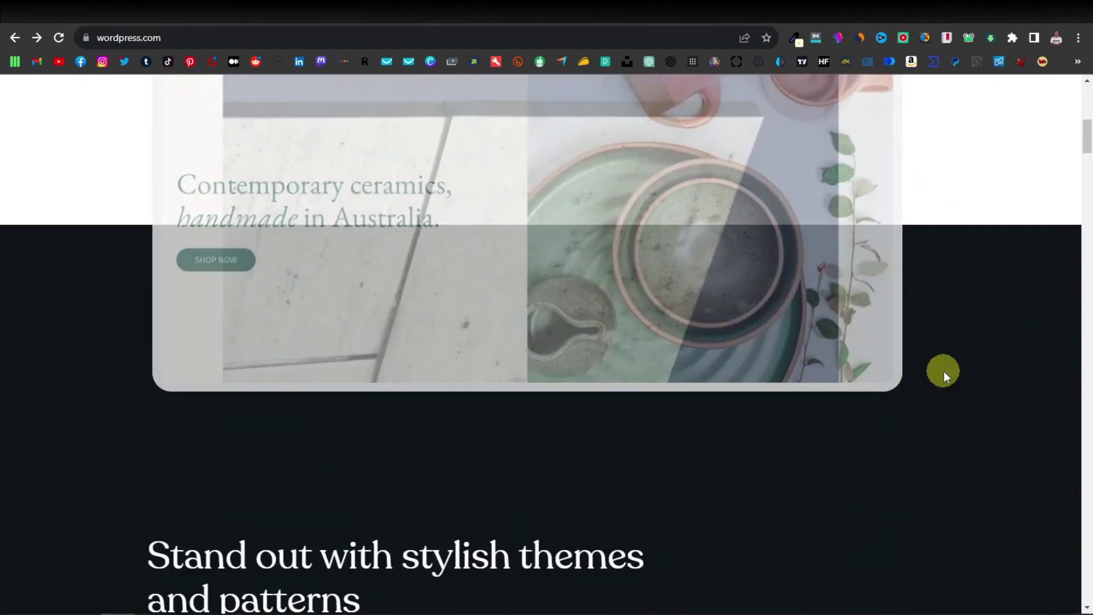
scroll(943, 371, "down", 15)
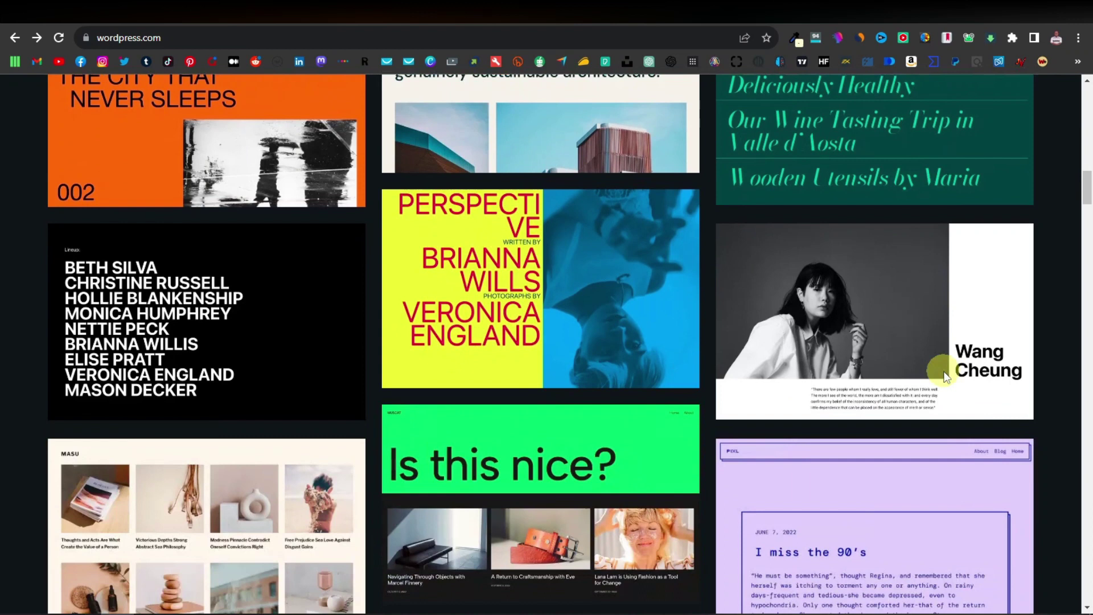
scroll(943, 376, "down", 12)
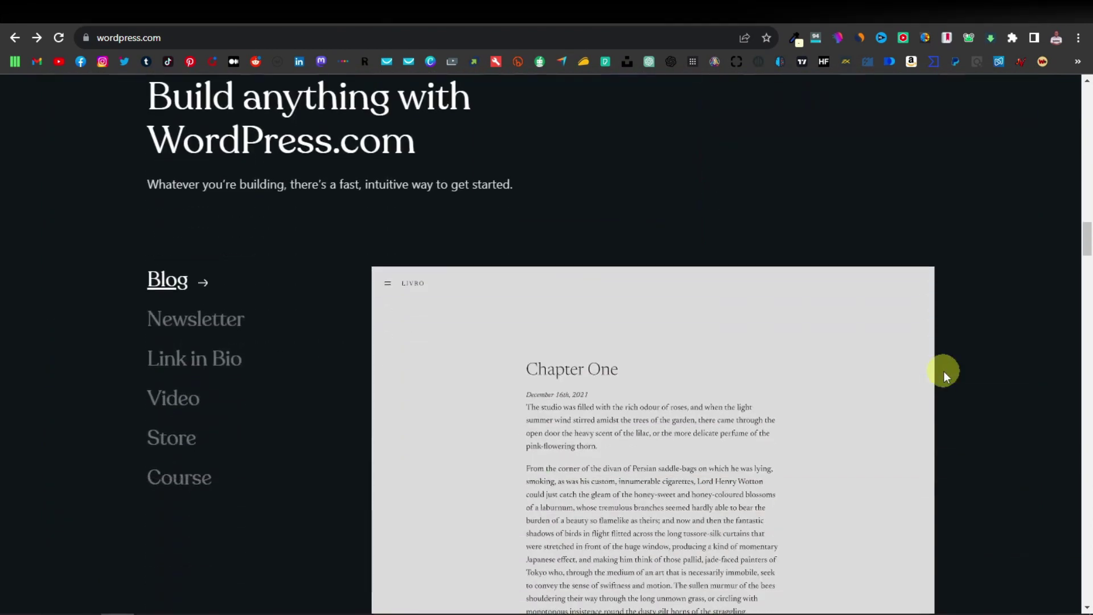
scroll(944, 371, "down", 10)
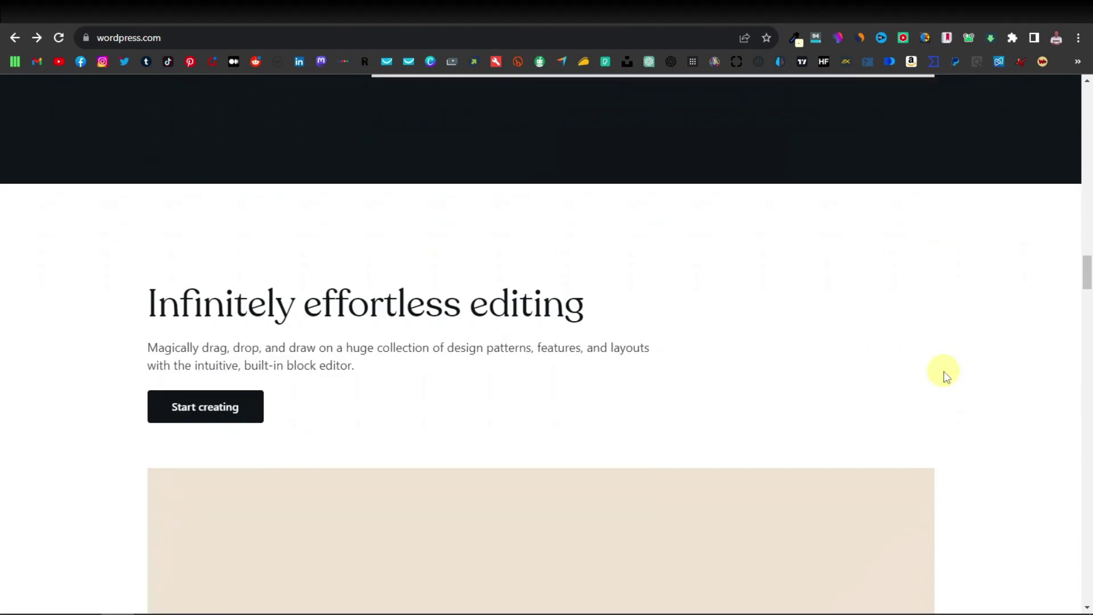
scroll(943, 371, "down", 8)
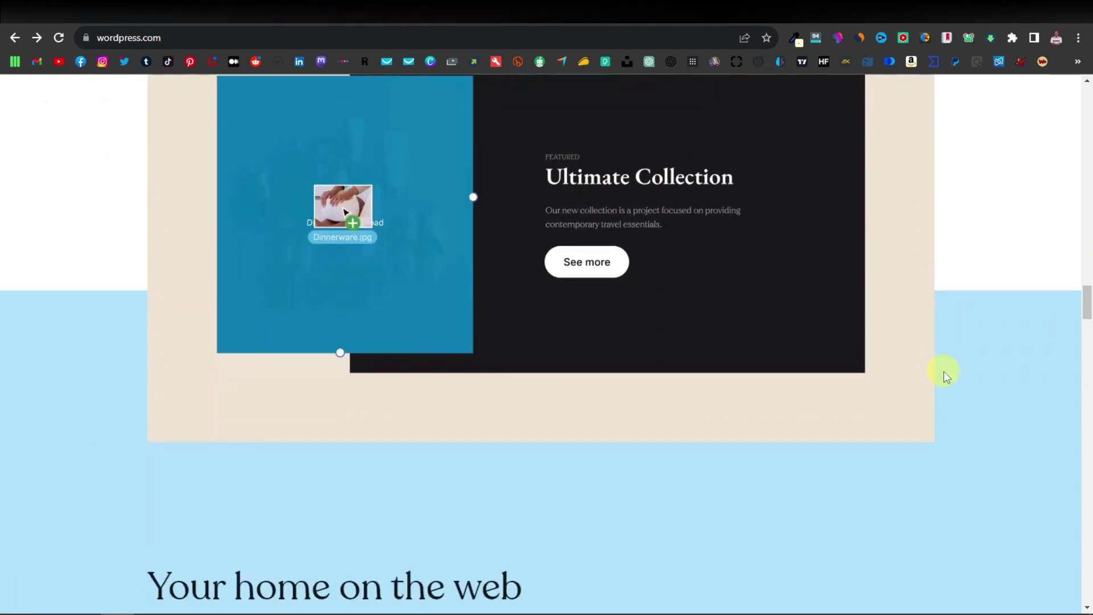
scroll(943, 376, "down", 10)
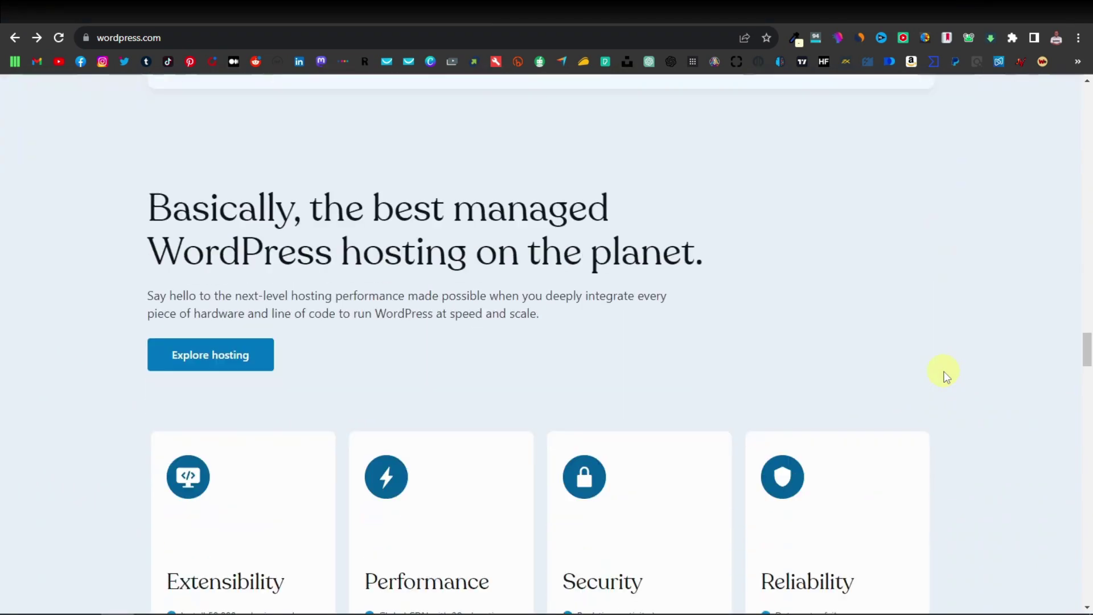
- Review the annual pricing plans, particularly the features included in the Free plan
scroll(945, 376, "down", 3)
scroll(990, 359, "down", 5)
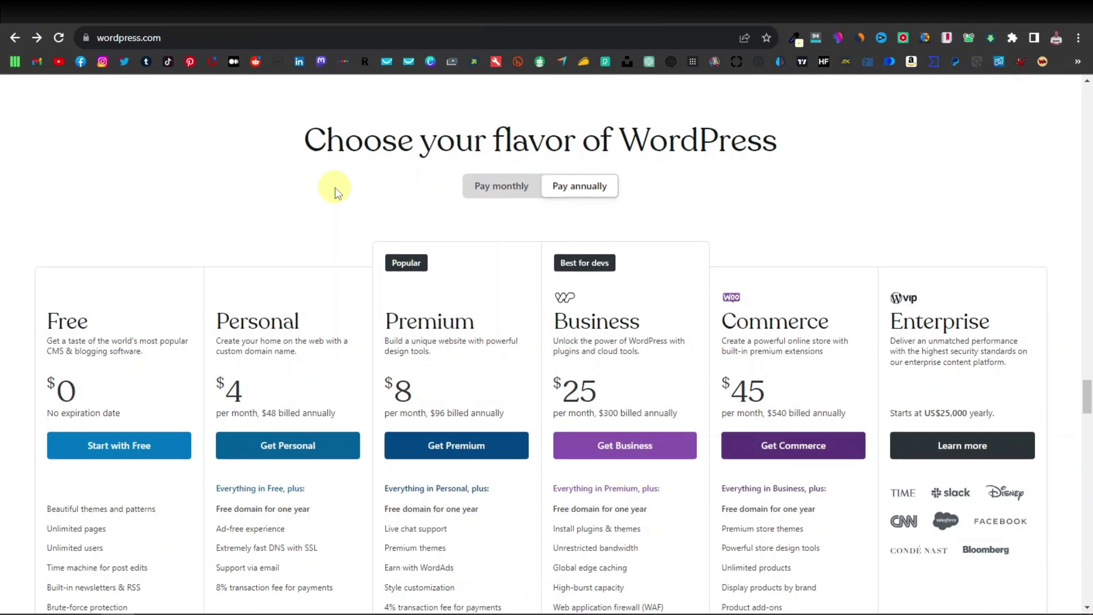
scroll(334, 189, "down", 2)
left_click_drag(48, 188, 84, 190)
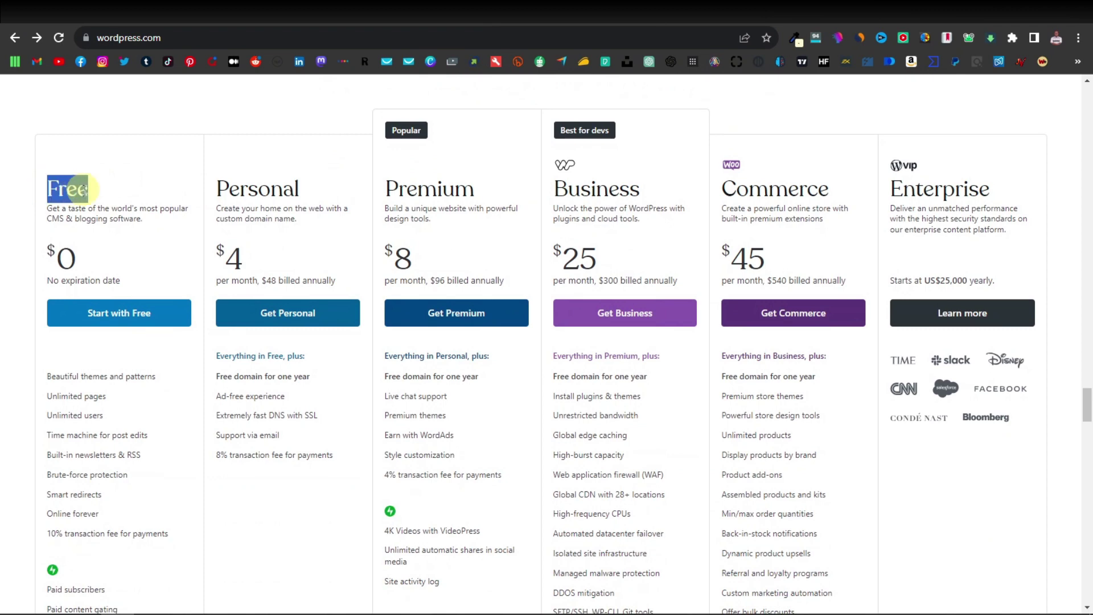
left_click(94, 212)
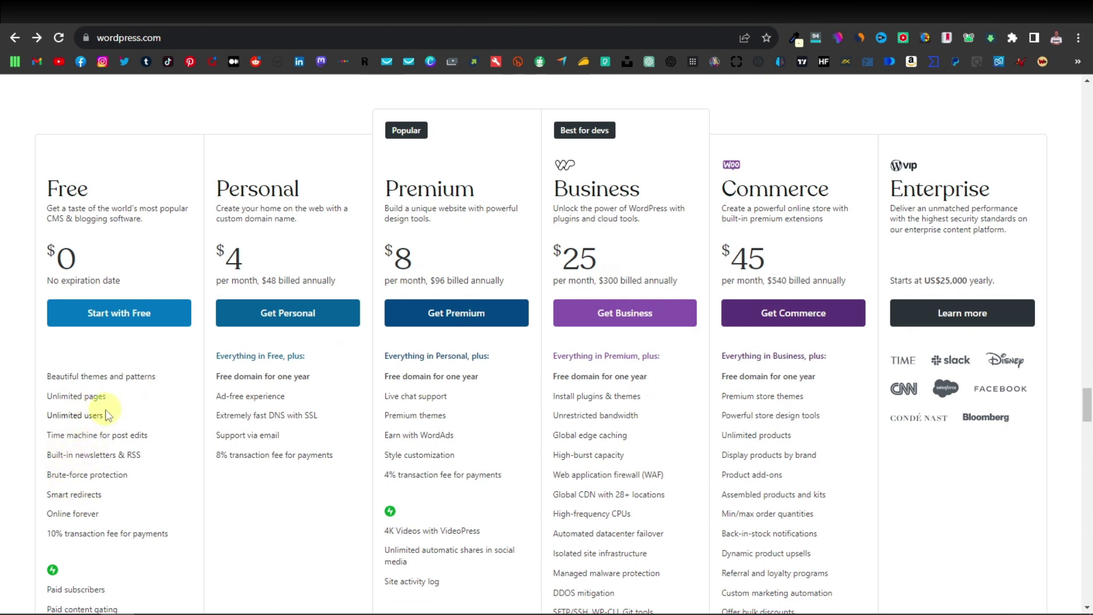
mouse_move(105, 409)
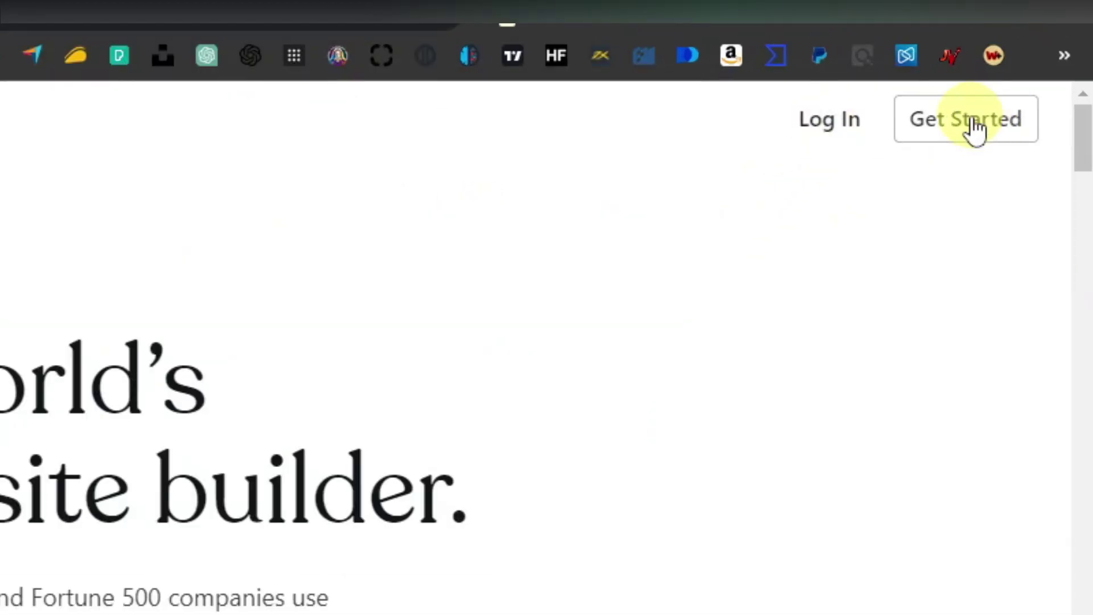
- Start creating a new site and search for the domain name fitness4u
left_click(975, 126)
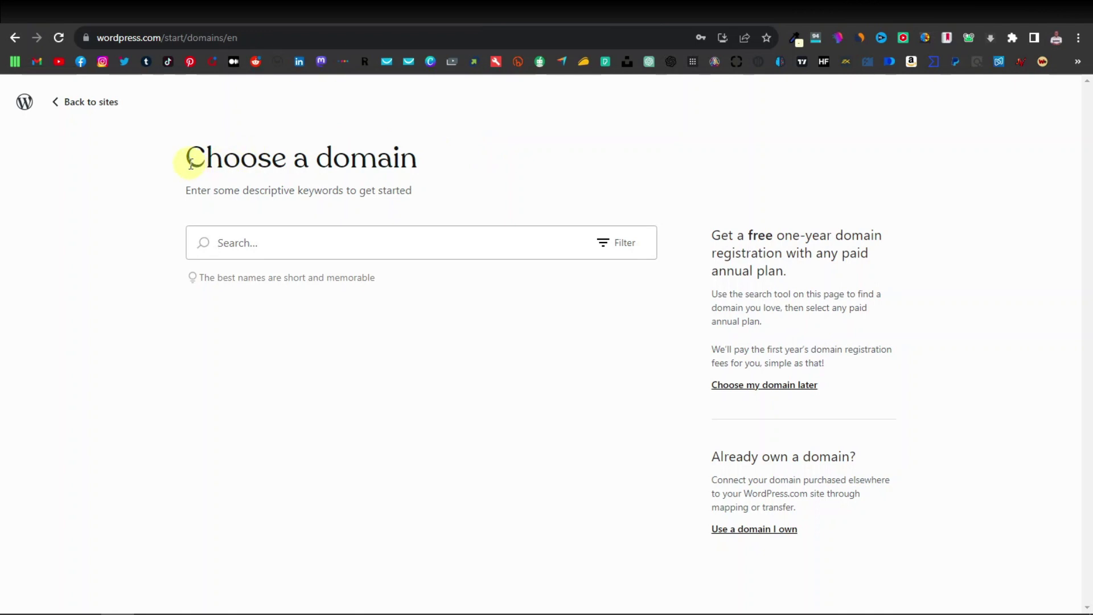
left_click_drag(191, 164, 453, 169)
left_click(460, 162)
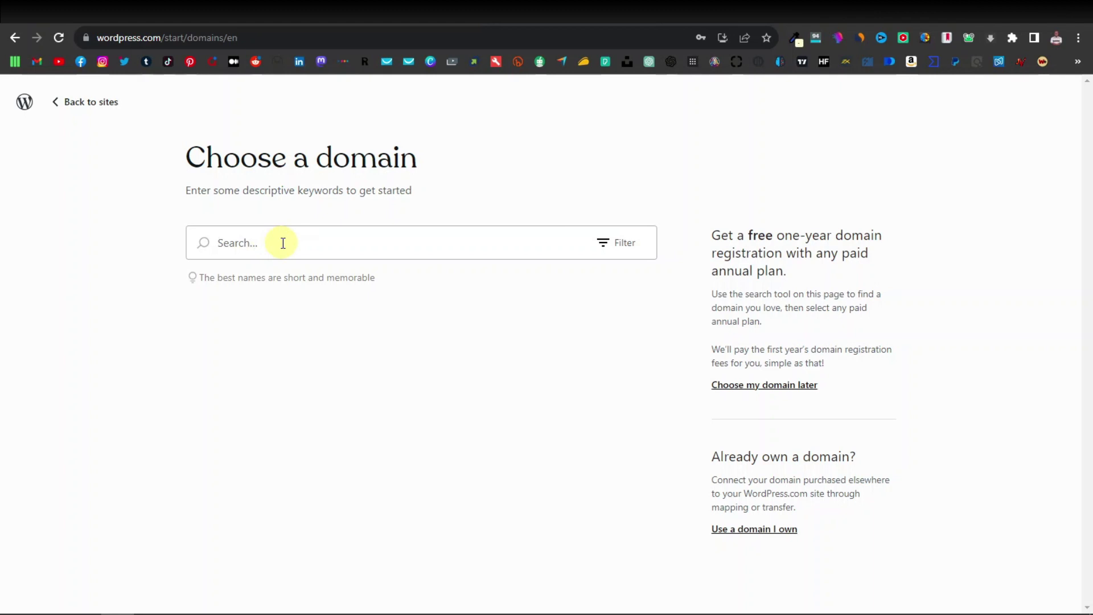
type("fitness4u")
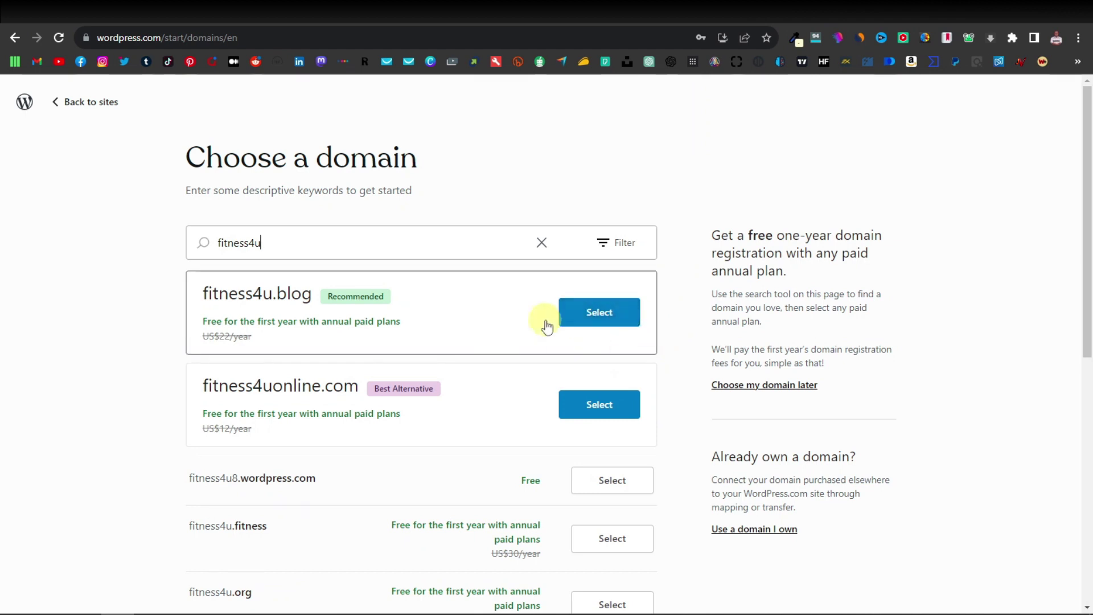
- Choose the free domain fitness4u8.wordpress.com and start with the Free plan
scroll(484, 375, "down", 1)
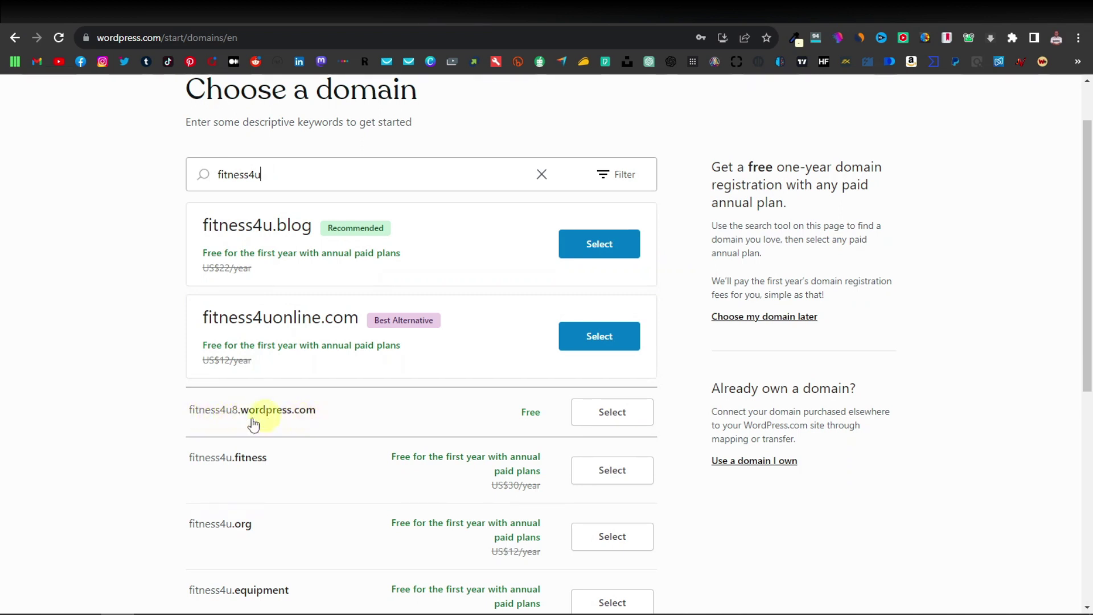
left_click(635, 418)
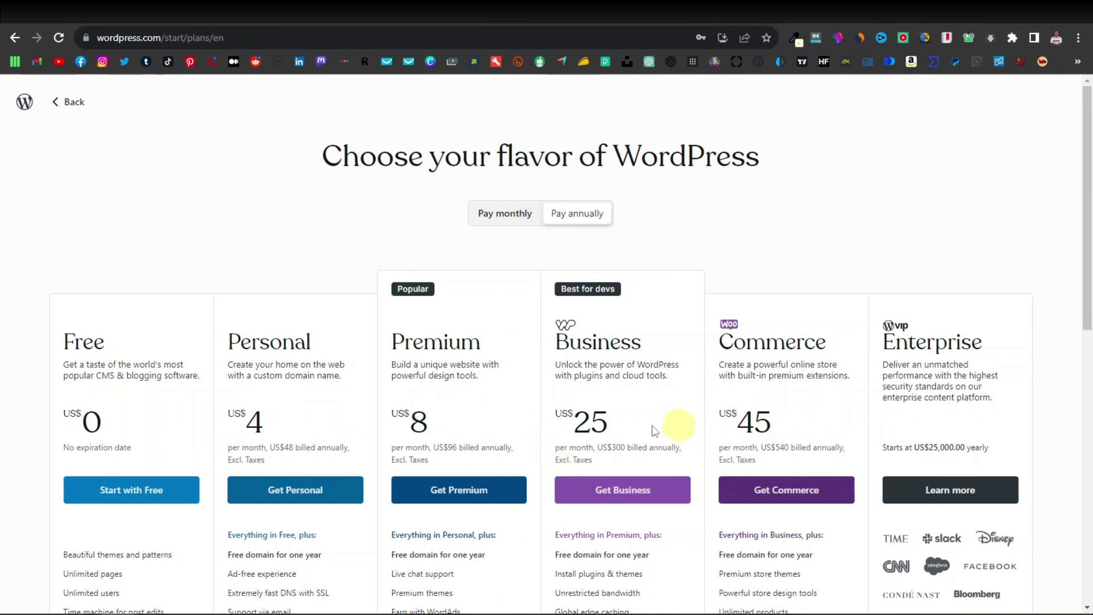
scroll(114, 495, "down", 1)
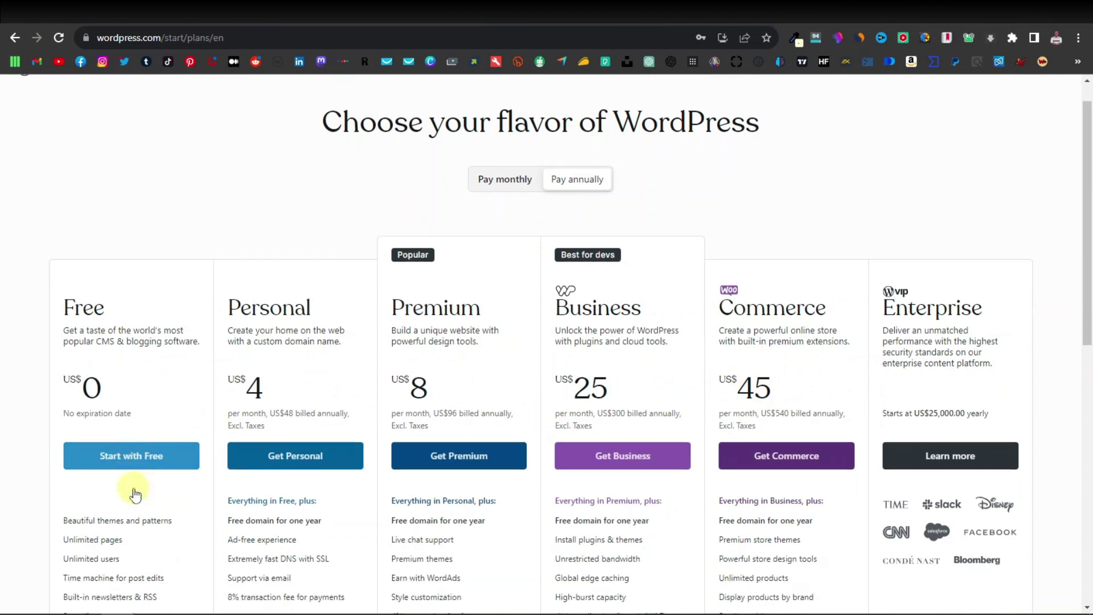
left_click(132, 424)
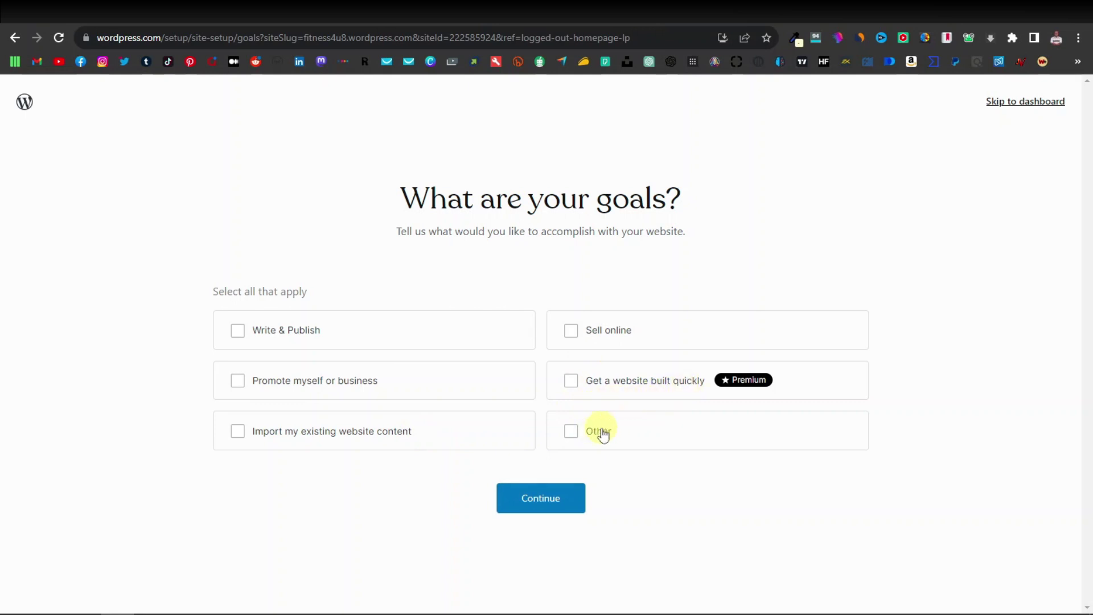
- Set the site's goal to Write & Publish, and name the blog Fitness4u with no tagline
left_click(244, 337)
left_click(548, 503)
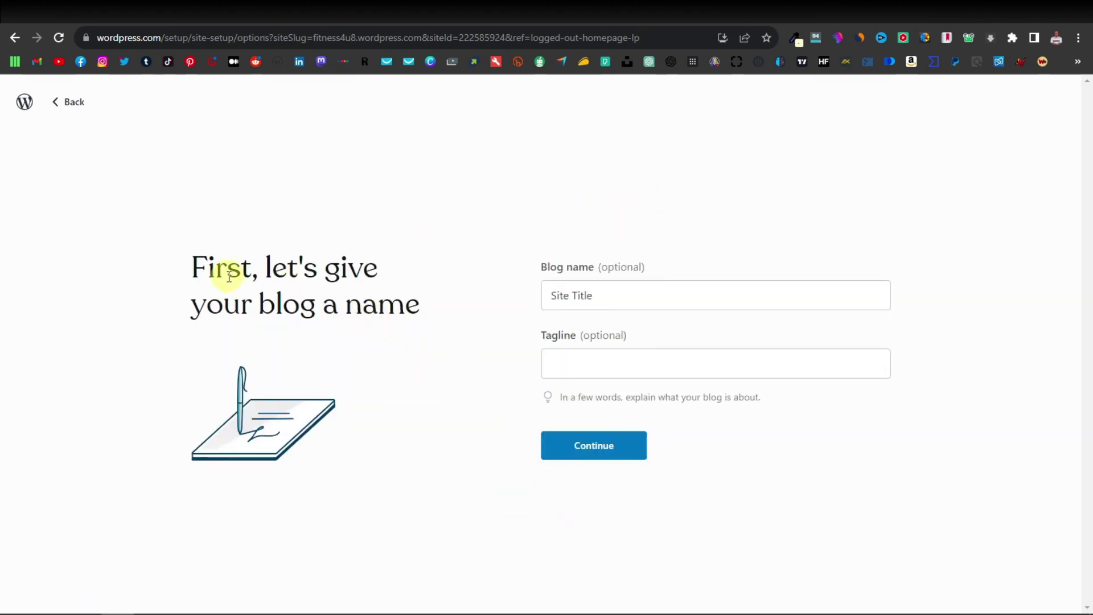
left_click_drag(598, 293, 378, 293)
type("Fitness4u")
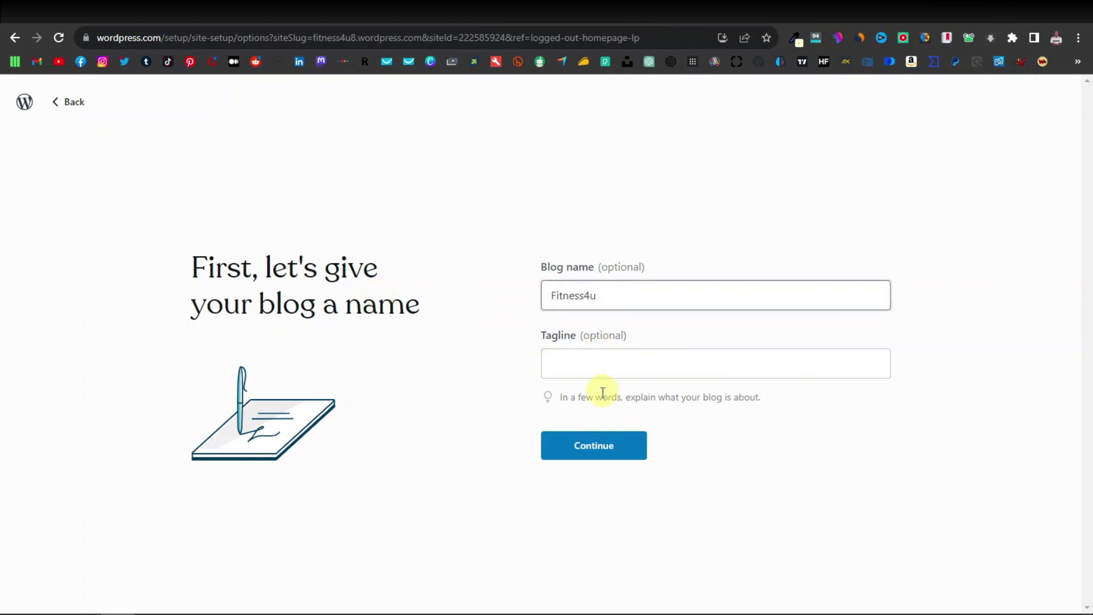
left_click(598, 449)
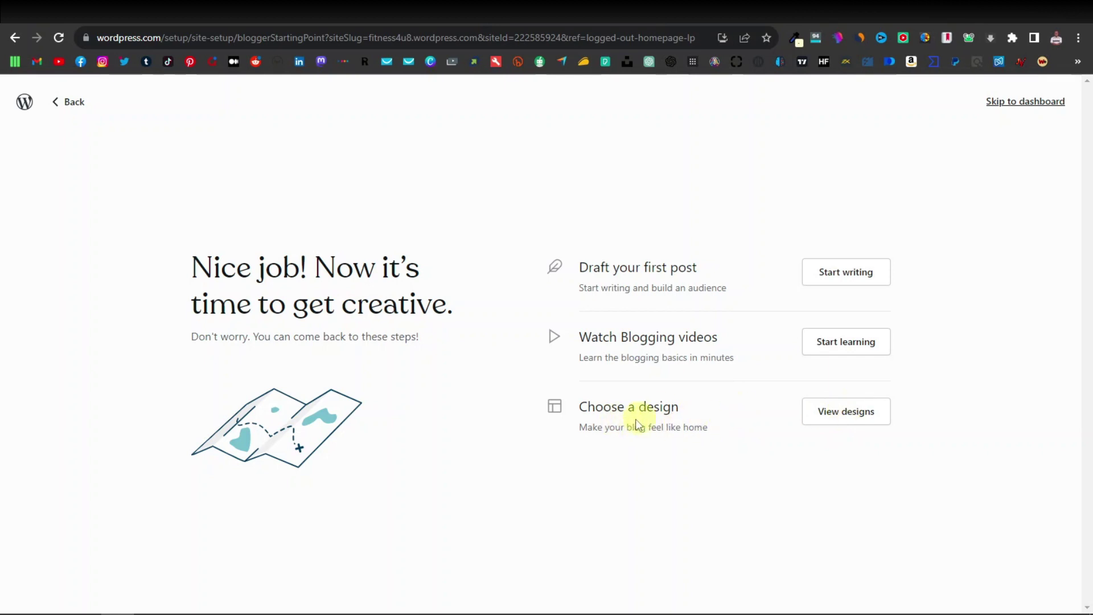
- Open the design gallery and look through the available Blog designs
left_click(849, 414)
scroll(370, 273, "down", 5)
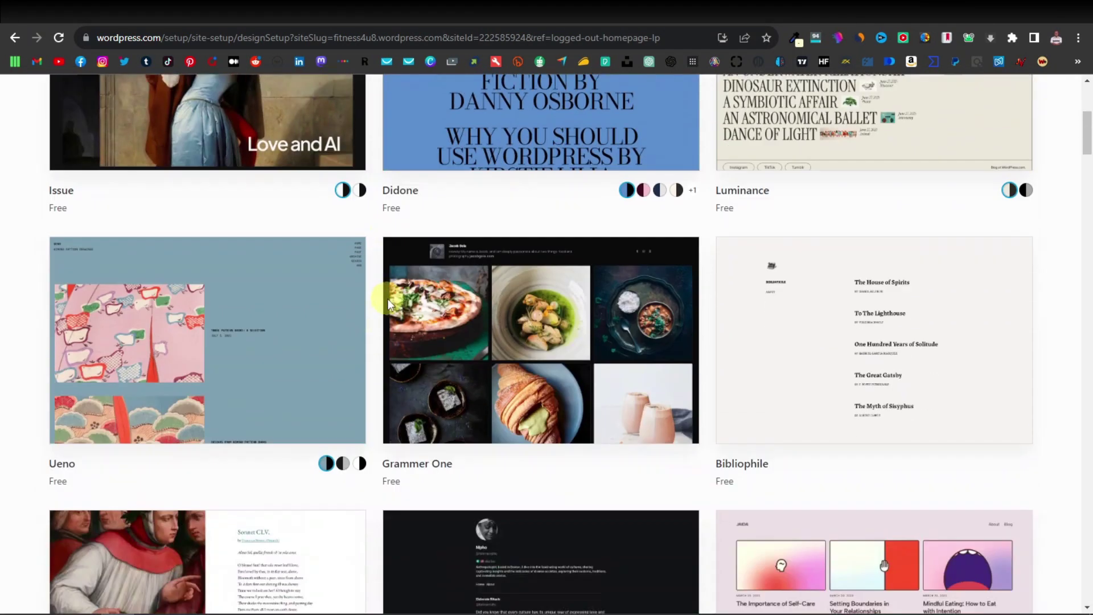
scroll(381, 305, "down", 8)
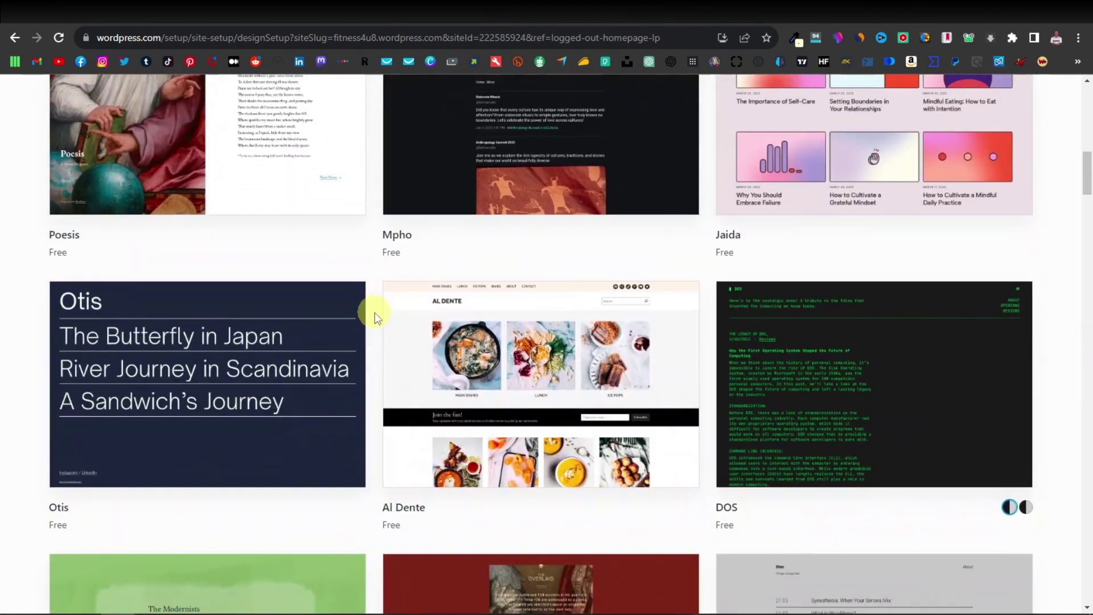
scroll(374, 313, "down", 12)
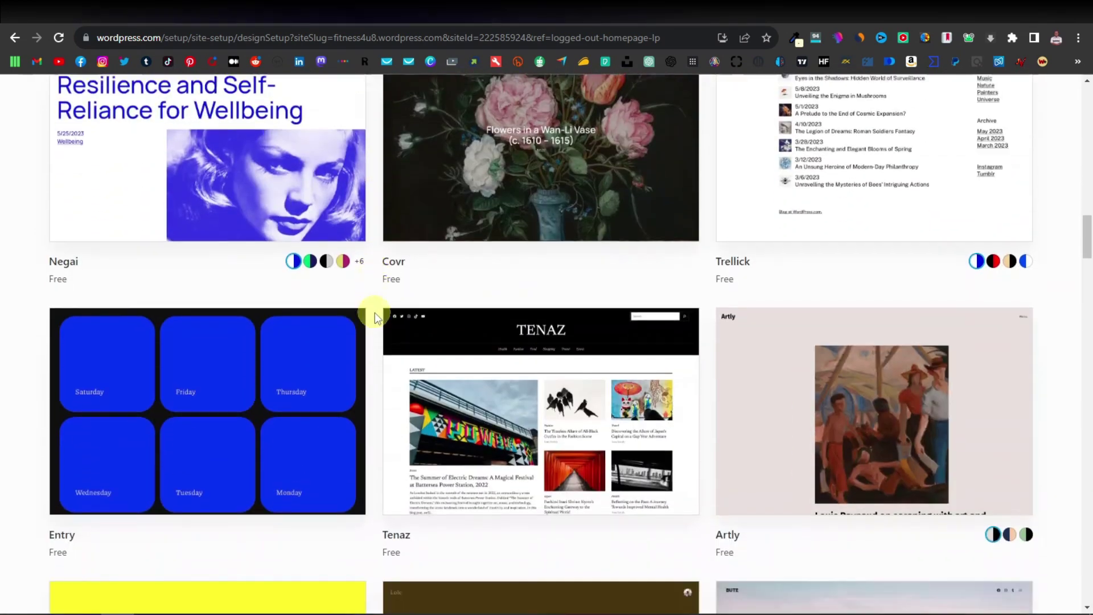
scroll(374, 313, "down", 8)
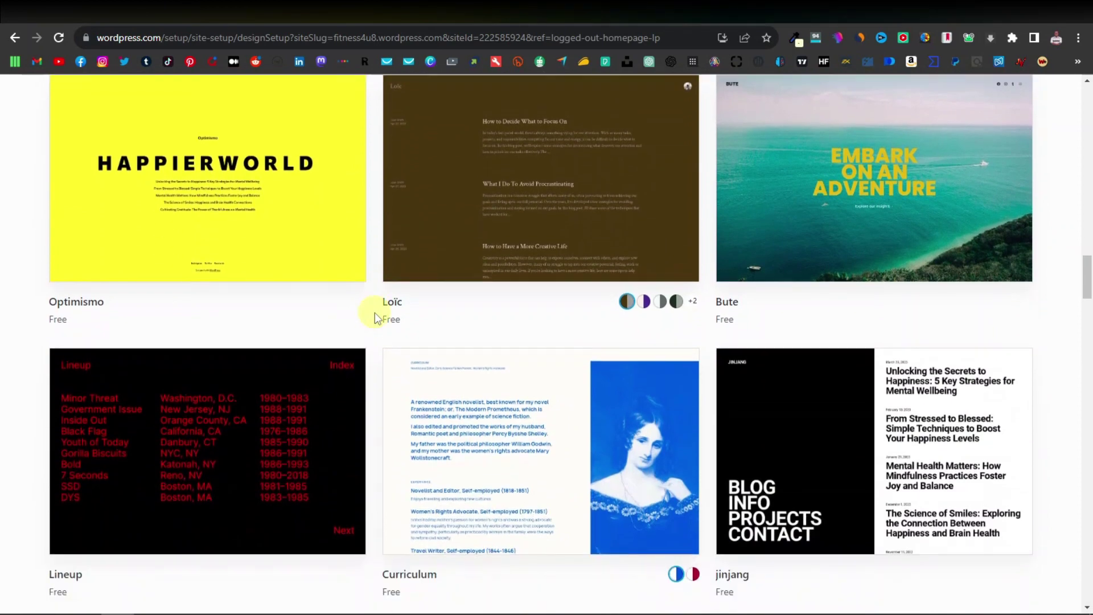
scroll(375, 317, "down", 14)
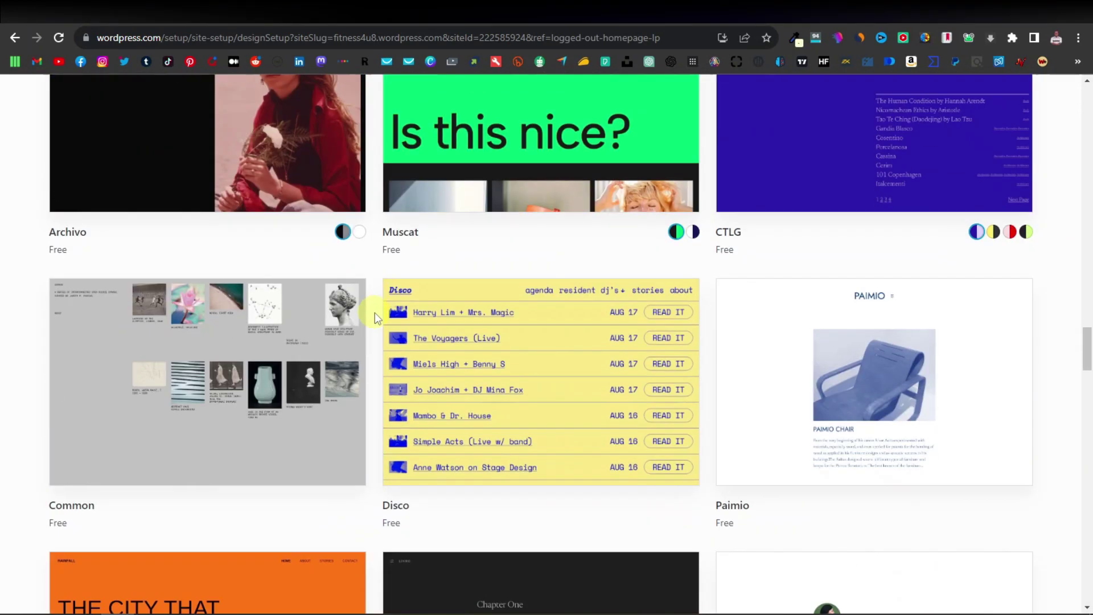
scroll(375, 313, "down", 16)
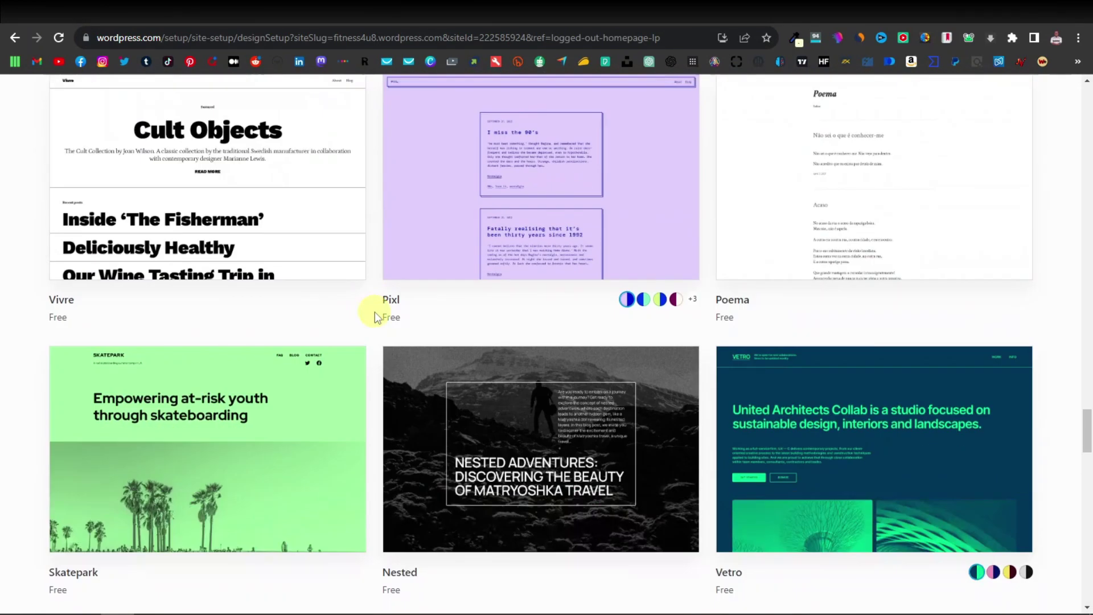
scroll(375, 312, "down", 17)
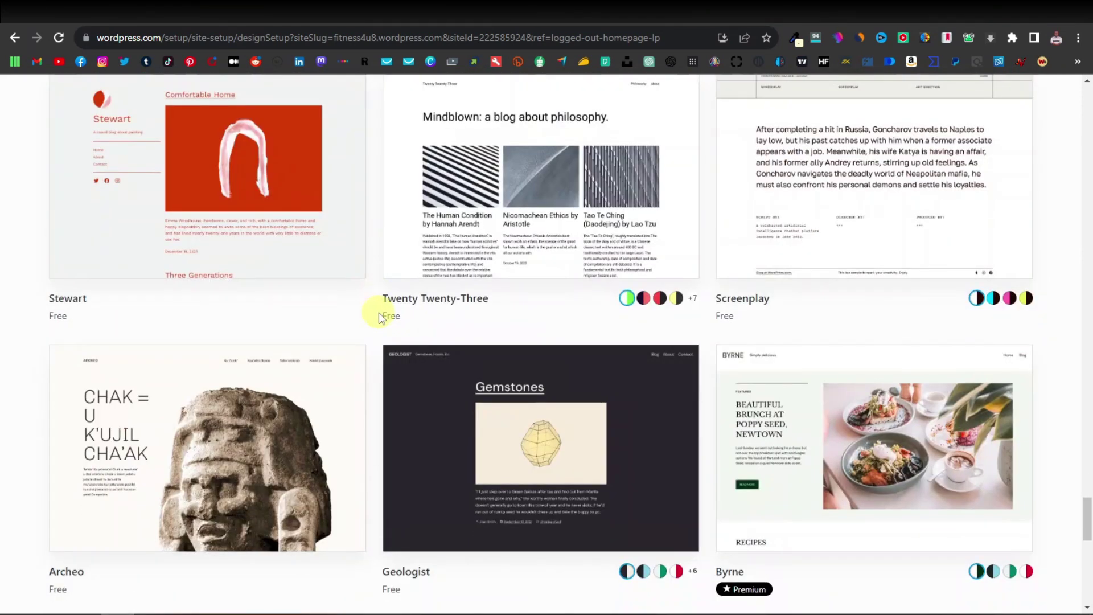
scroll(1005, 470, "down", 5)
scroll(1006, 467, "up", 19)
left_click_drag(1087, 441, 934, 121)
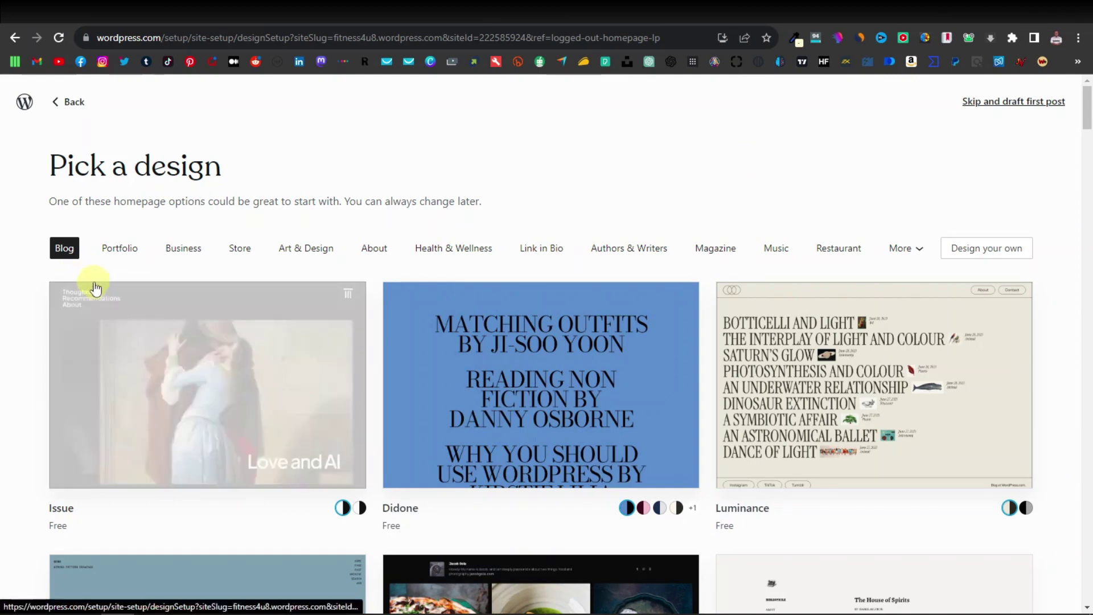
scroll(433, 503, "down", 8)
scroll(450, 521, "up", 8)
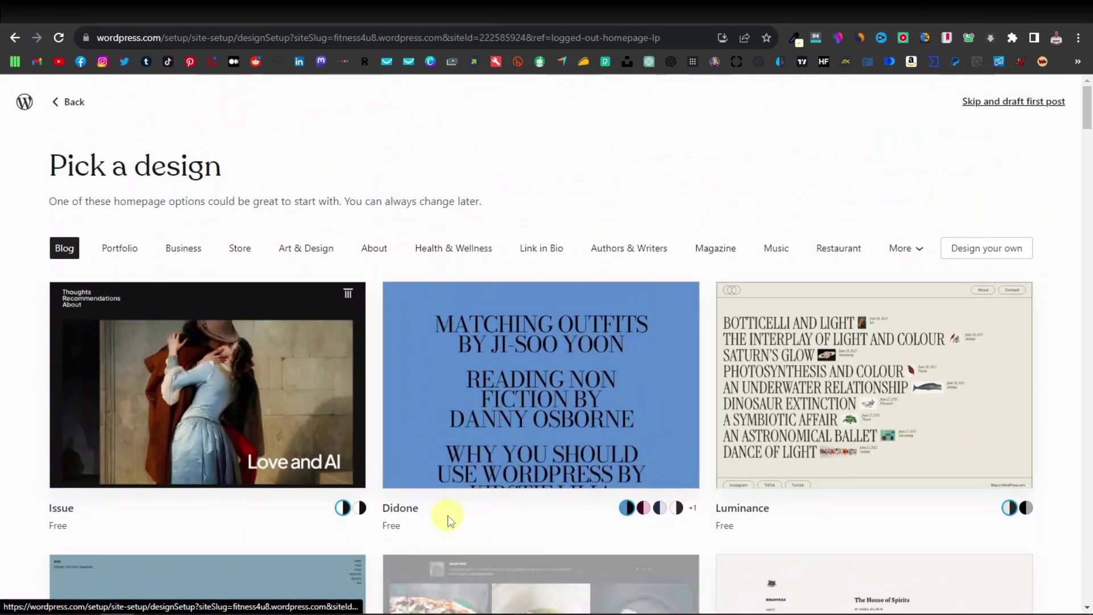
- Filter the design gallery to Portfolio and look through those designs
left_click(117, 250)
scroll(658, 469, "down", 3)
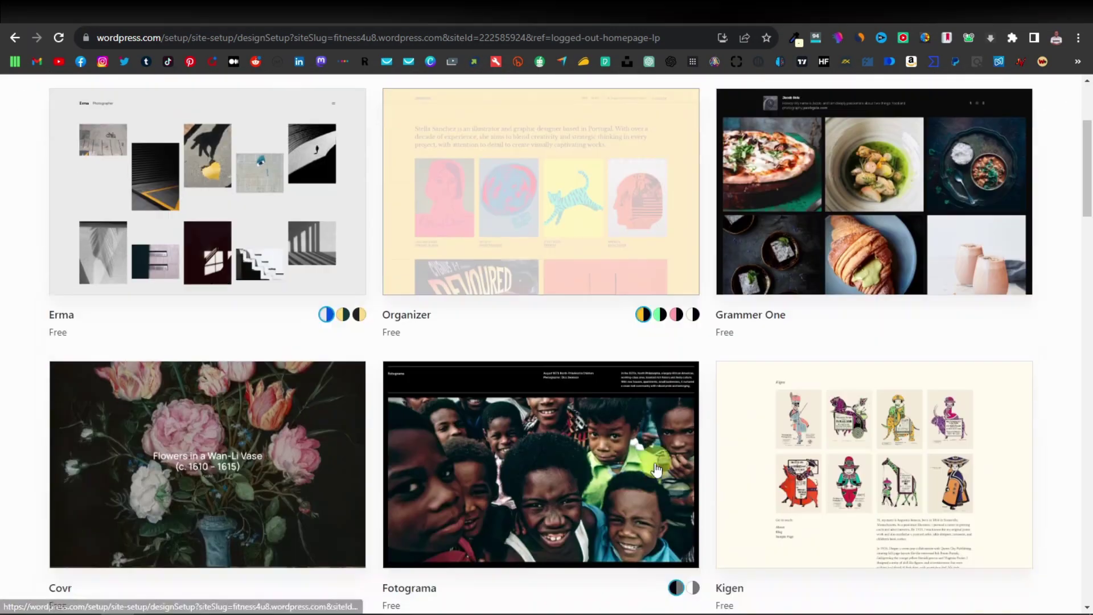
scroll(569, 475, "down", 5)
scroll(624, 519, "up", 8)
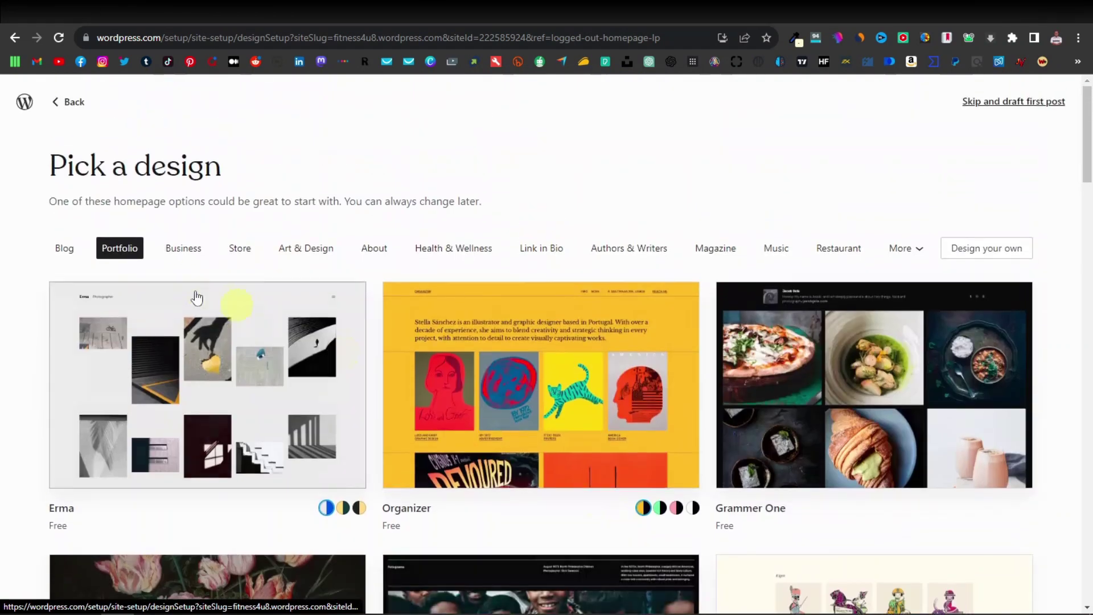
- Look through the Business, Store, Art & Design and About designs in the gallery
left_click(183, 248)
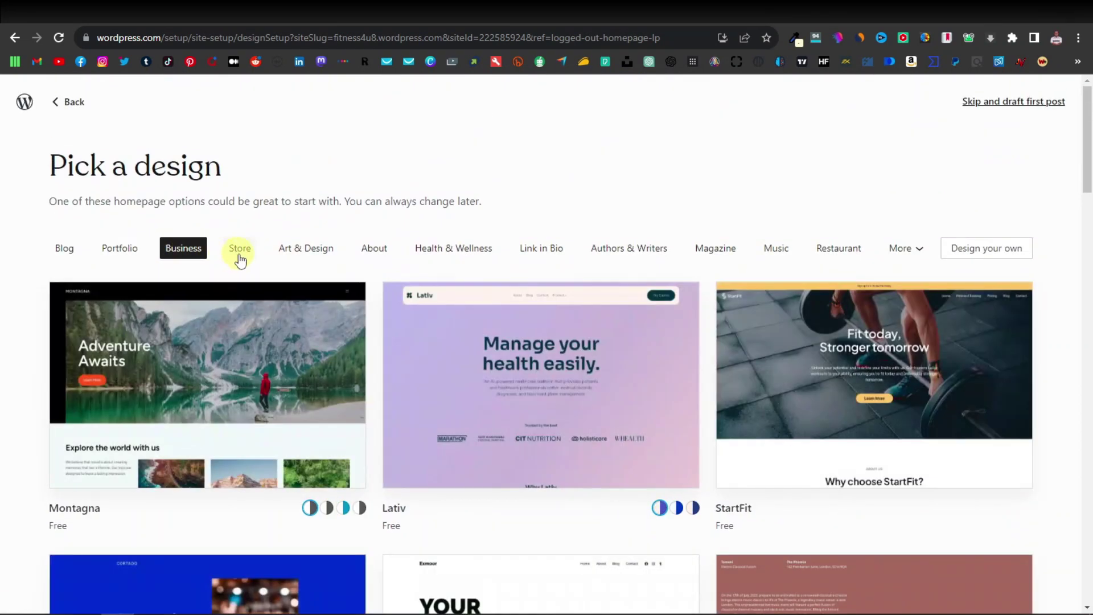
left_click(240, 256)
left_click(307, 249)
left_click(374, 250)
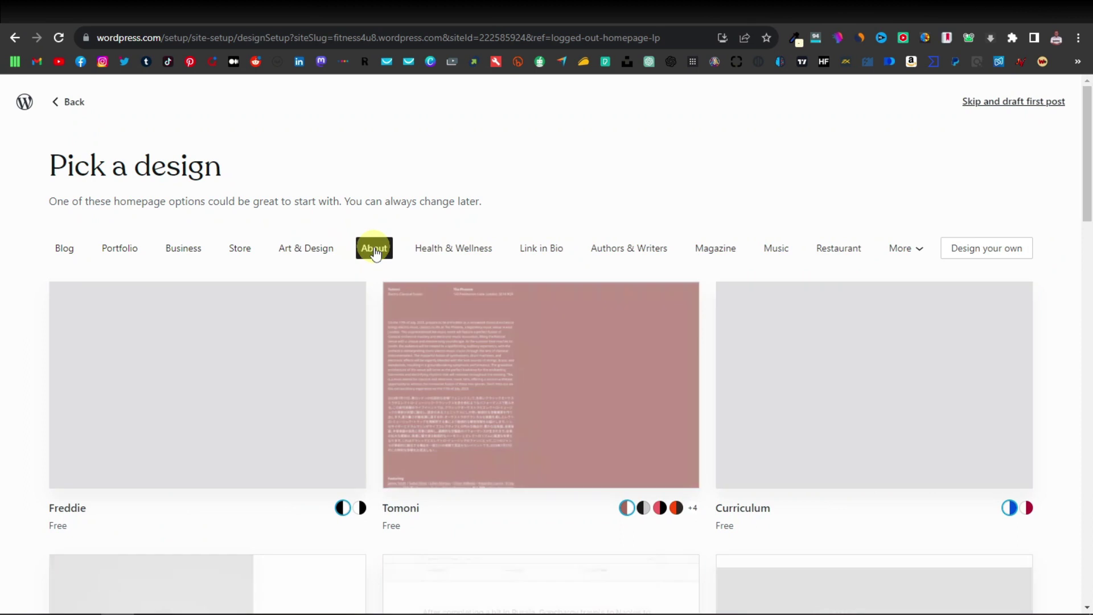
- Filter the design gallery to Health & Wellness, look through those designs and open the StartFit design
left_click(446, 248)
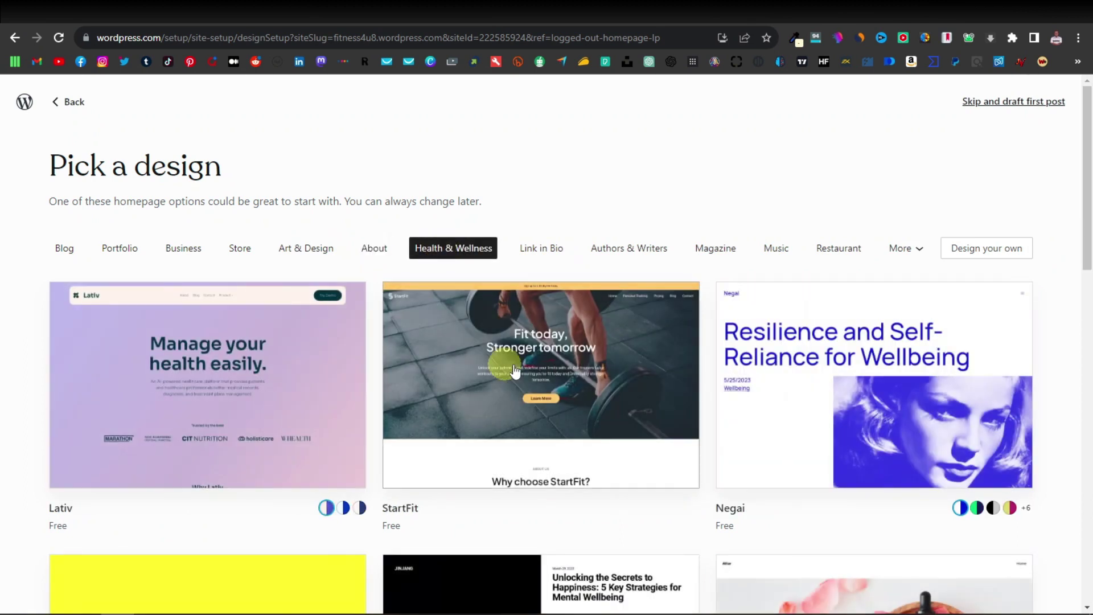
scroll(378, 446, "down", 10)
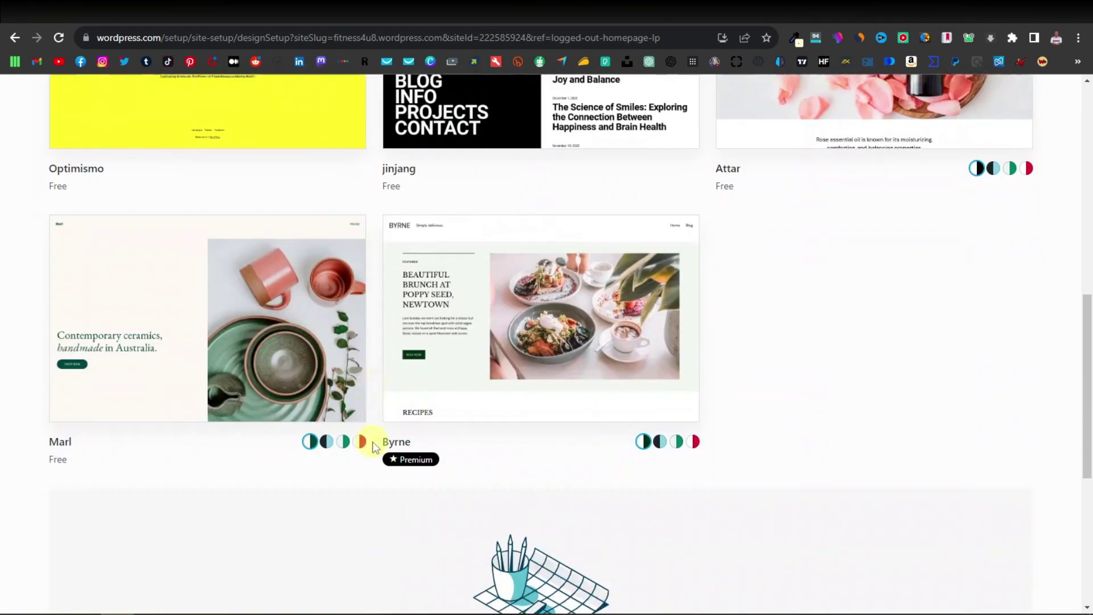
scroll(374, 441, "down", 3)
scroll(446, 446, "up", 14)
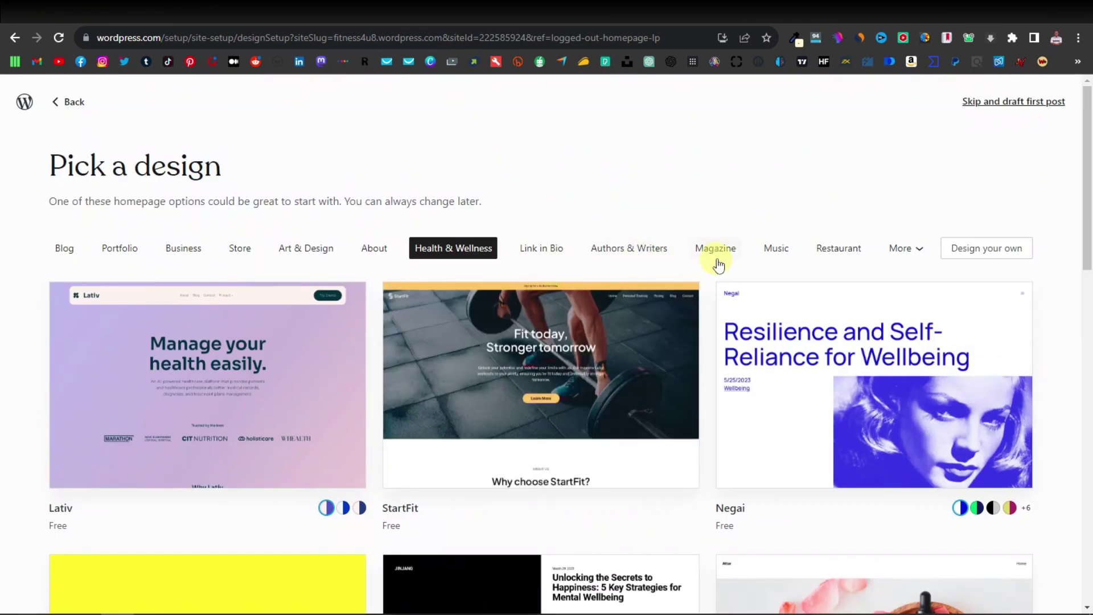
left_click(918, 256)
left_click(710, 179)
left_click(553, 367)
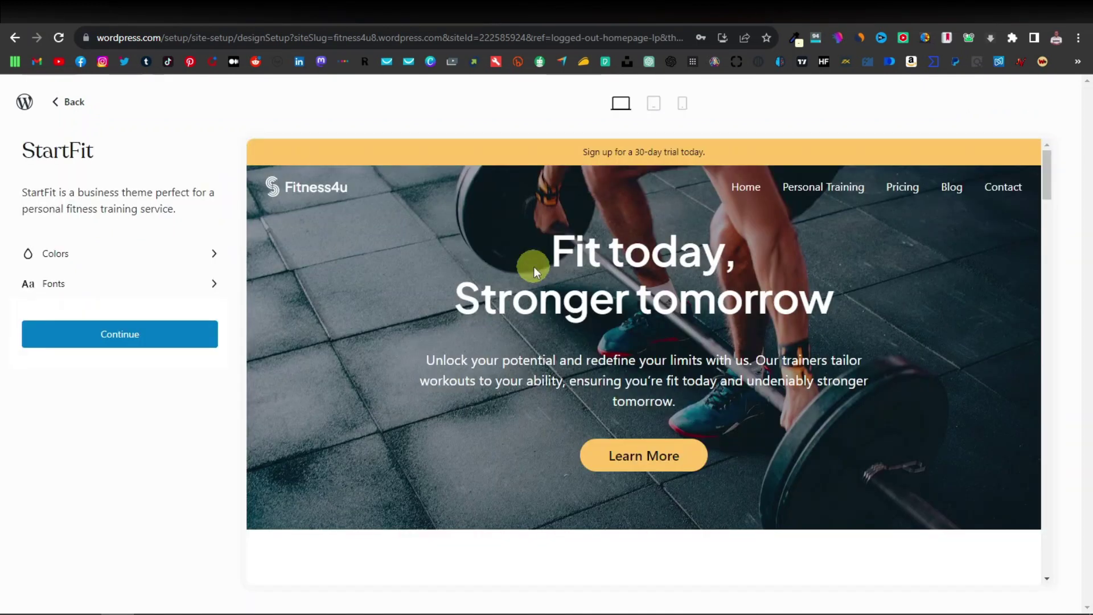
- Examine the sections of the StartFit homepage in the desktop preview
scroll(550, 307, "down", 5)
scroll(442, 329, "up", 5)
scroll(444, 336, "down", 10)
scroll(446, 339, "down", 15)
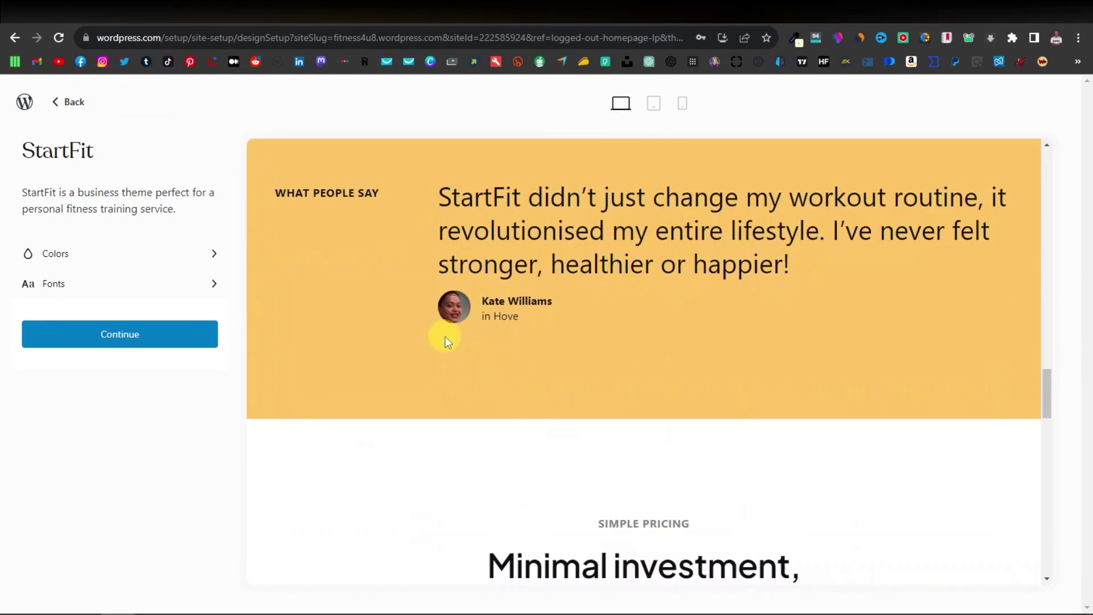
scroll(446, 339, "up", 15)
scroll(445, 337, "up", 10)
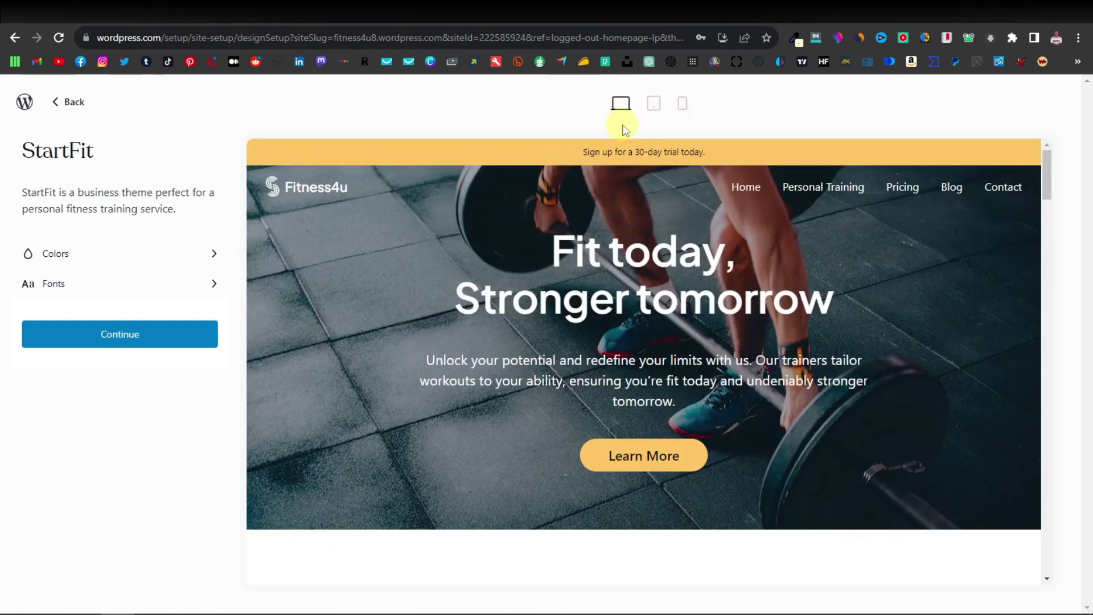
- Preview the StartFit homepage at tablet and phone sizes
left_click(654, 106)
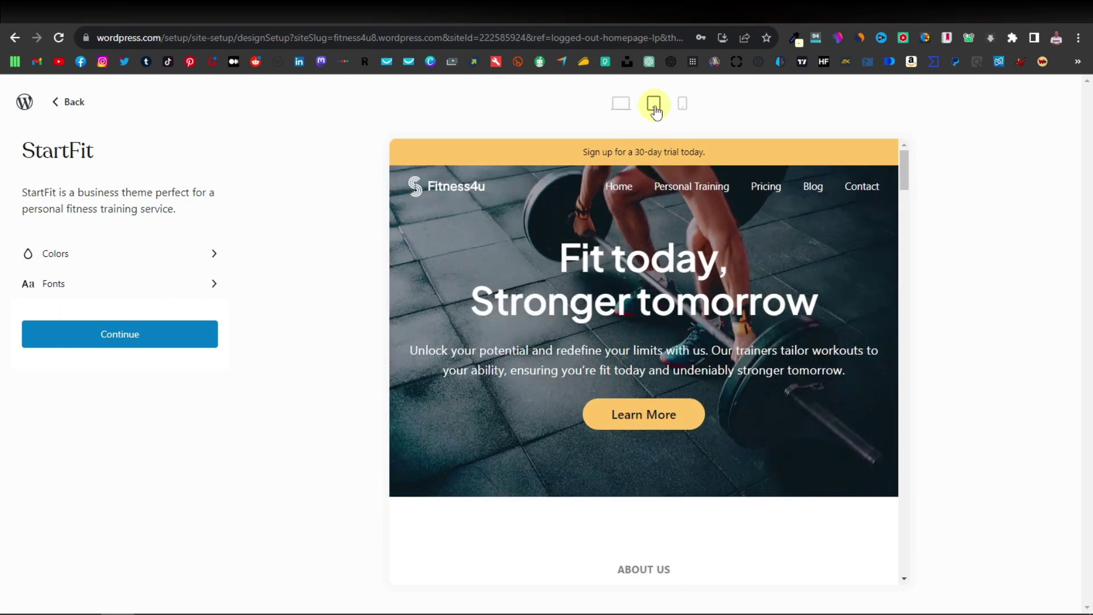
scroll(573, 406, "down", 10)
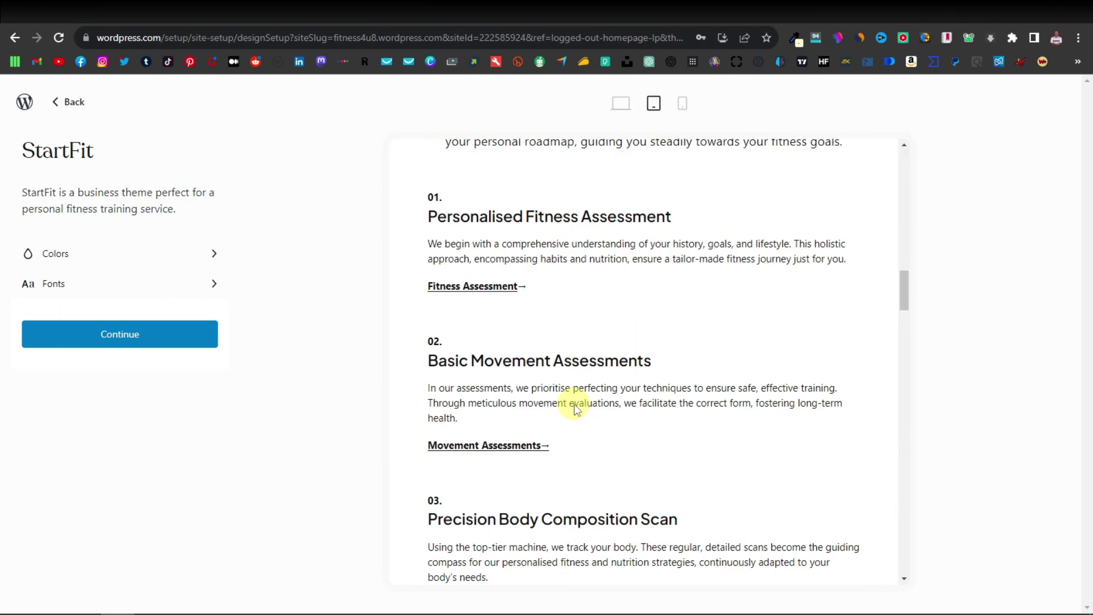
scroll(576, 409, "down", 10)
scroll(576, 408, "up", 20)
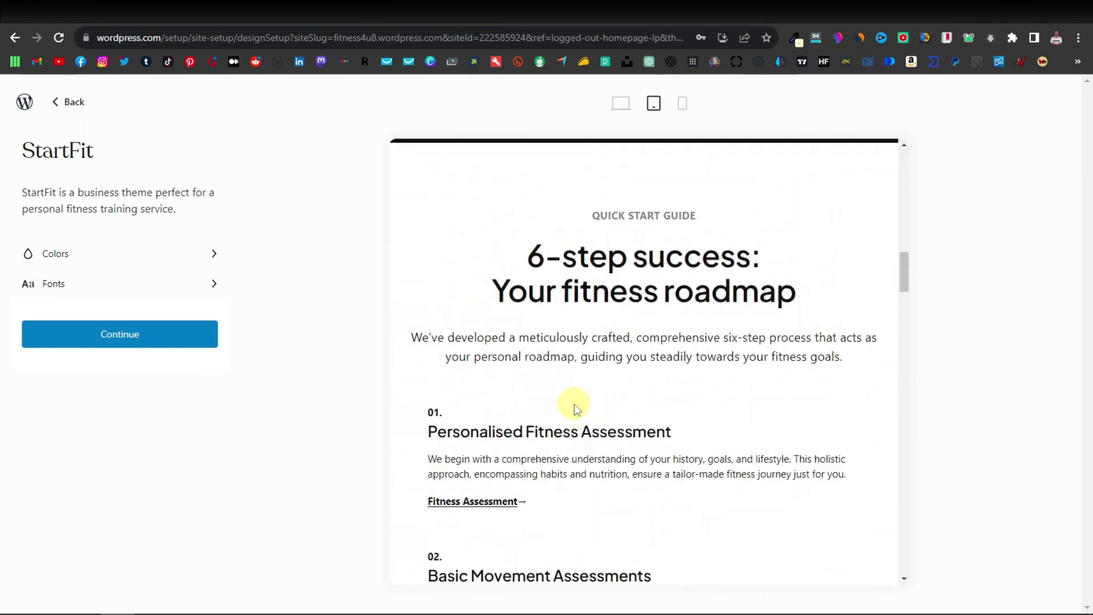
scroll(575, 409, "up", 3)
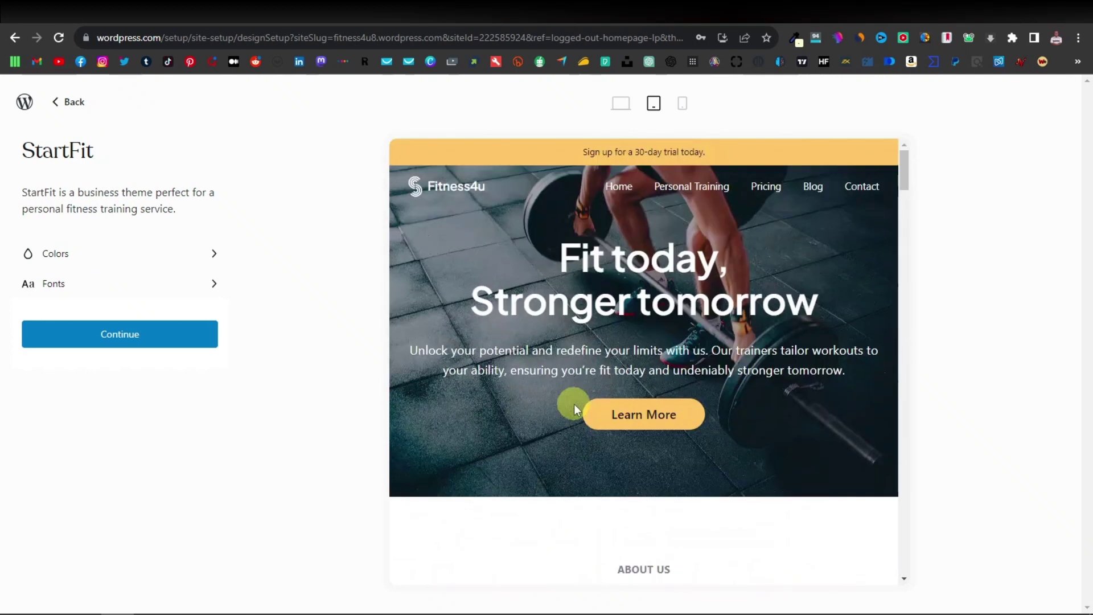
left_click(683, 111)
mouse_move(801, 166)
left_mouse_down()
mouse_move(778, 558)
mouse_move(785, 180)
left_mouse_up()
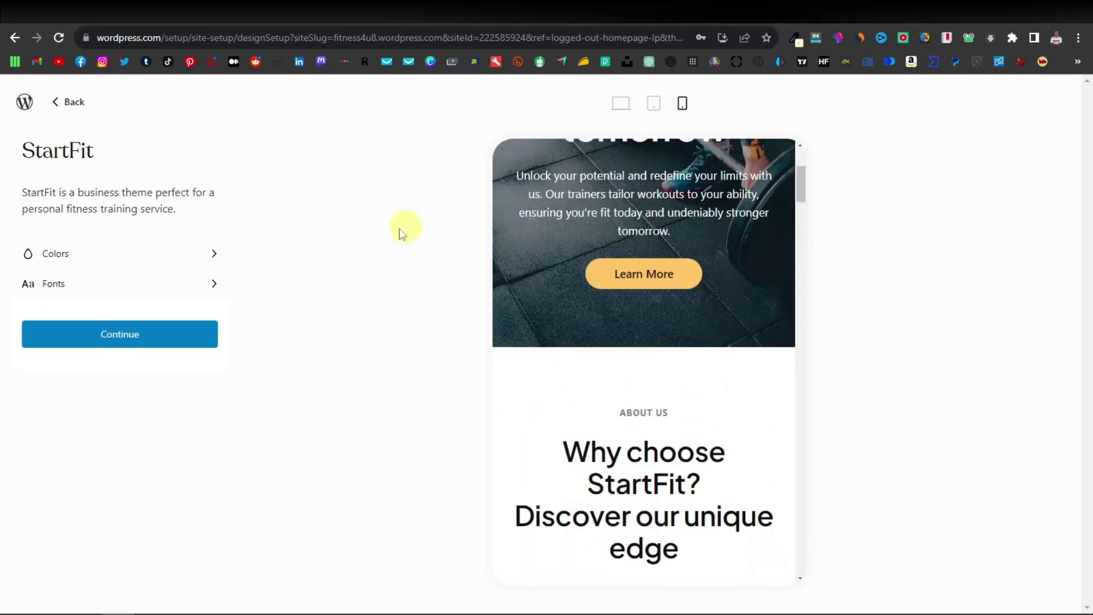
- Try several custom color styles on the StartFit design and go back to the free style
left_click(214, 257)
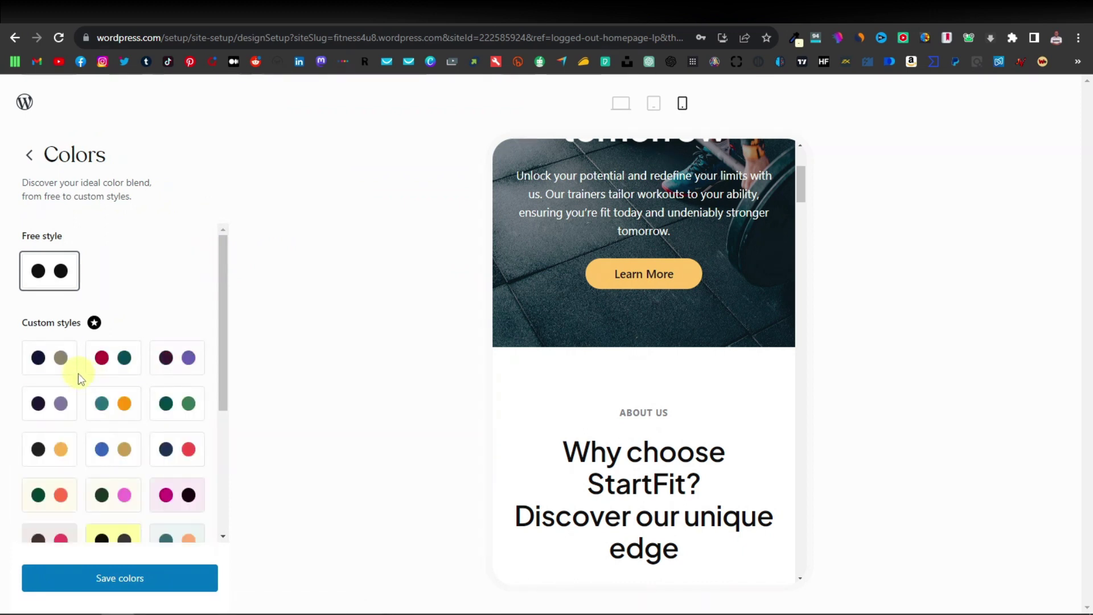
left_click(103, 368)
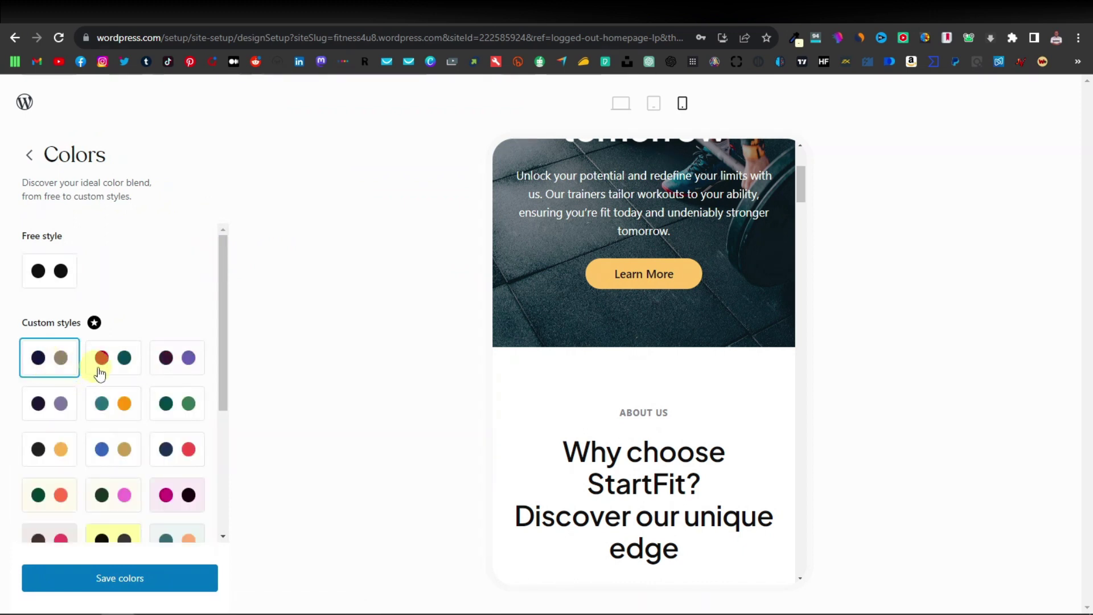
left_click(180, 369)
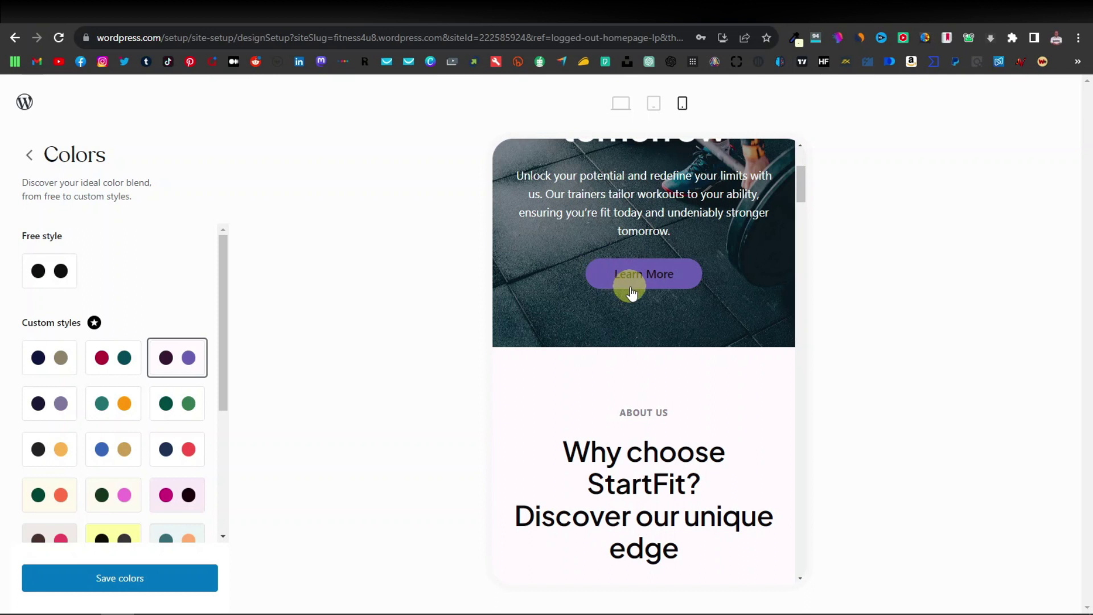
scroll(632, 292, "up", 4)
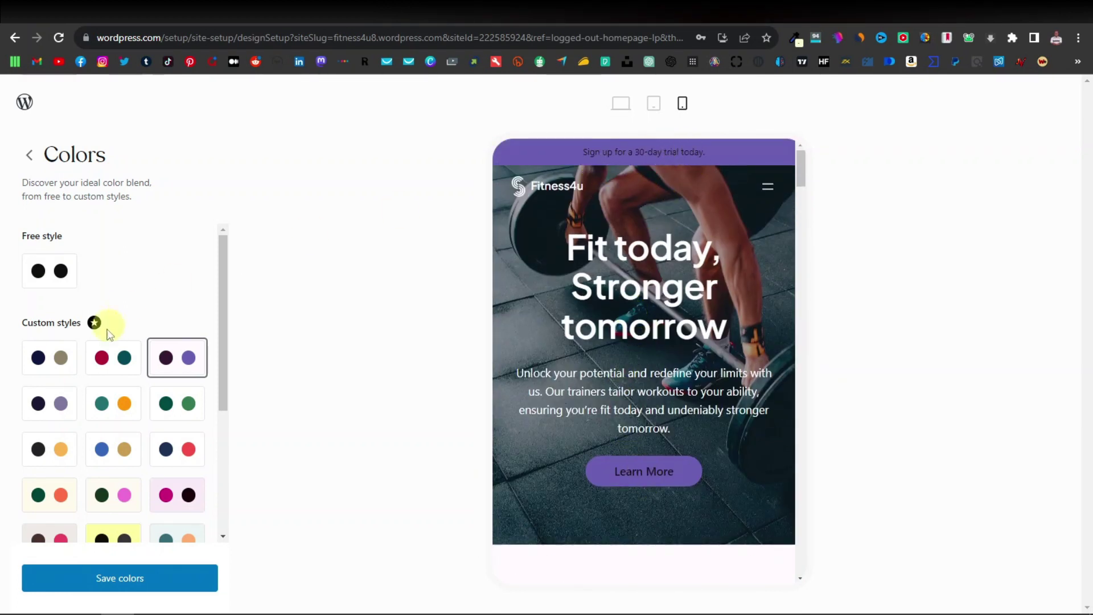
left_click(115, 403)
left_click(59, 407)
left_click(58, 449)
left_click(50, 271)
left_click(28, 159)
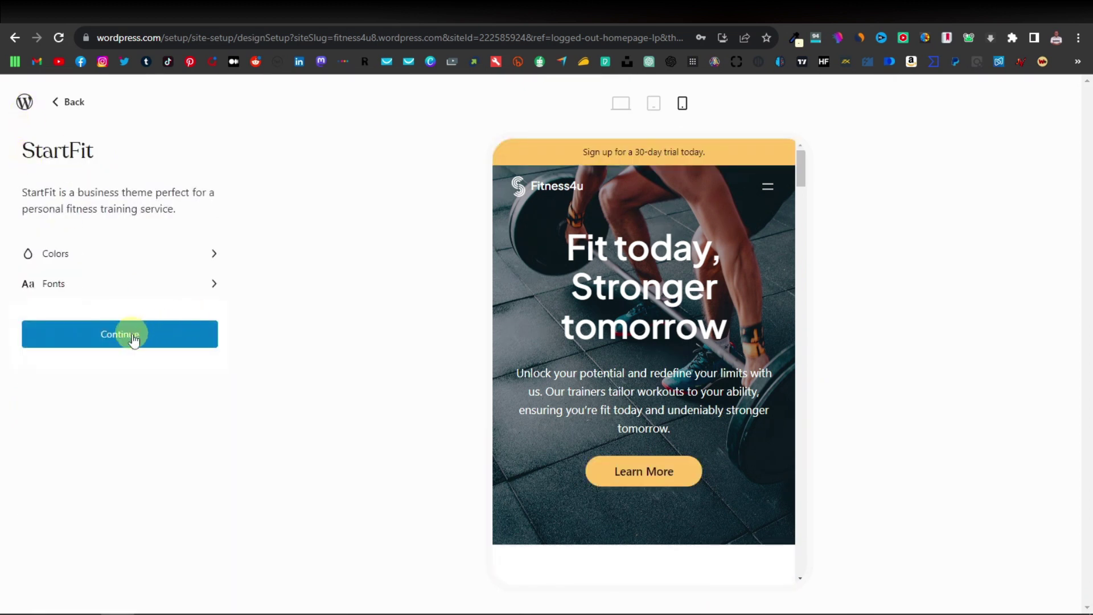
- Look through the font pairings for StartFit, keep the free Plus Jakarta Sans font and continue with this design
left_click(216, 288)
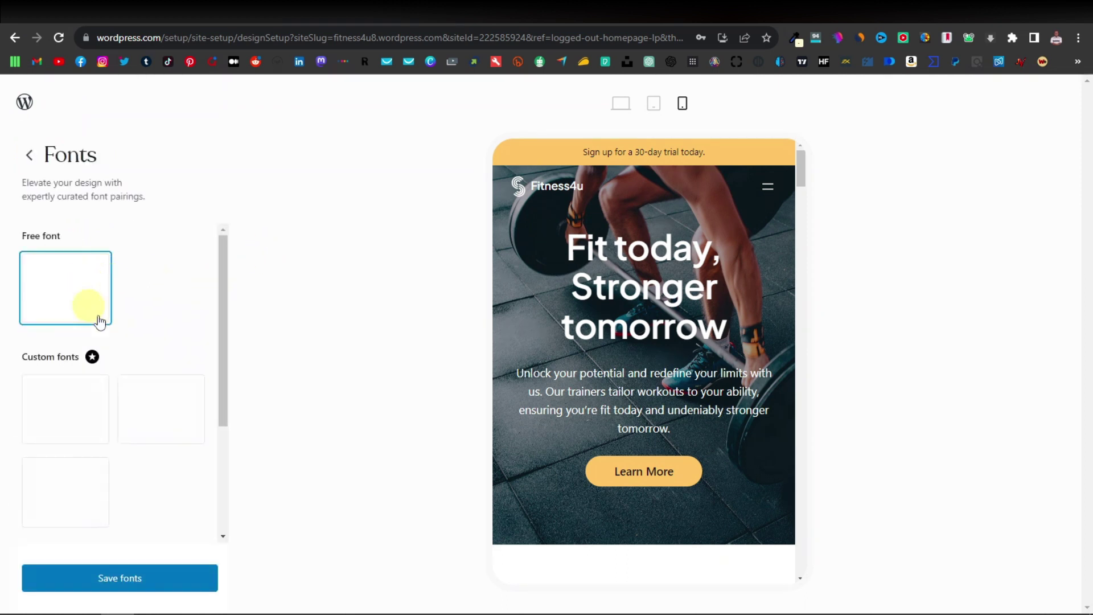
left_click(108, 432)
scroll(79, 431, "down", 3)
scroll(109, 428, "up", 3)
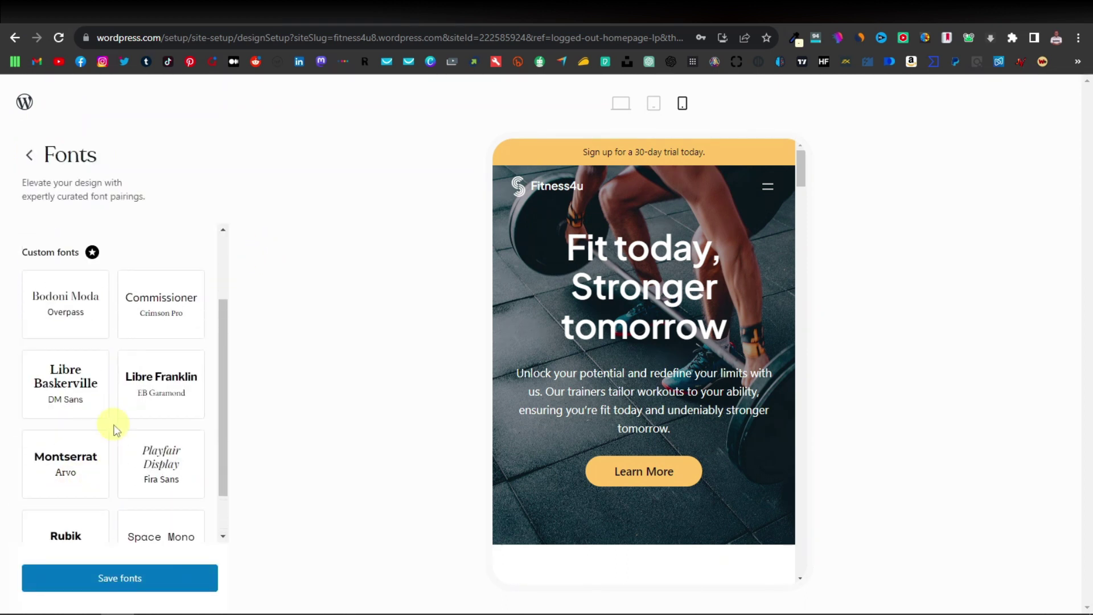
scroll(112, 429, "down", 3)
scroll(112, 429, "up", 3)
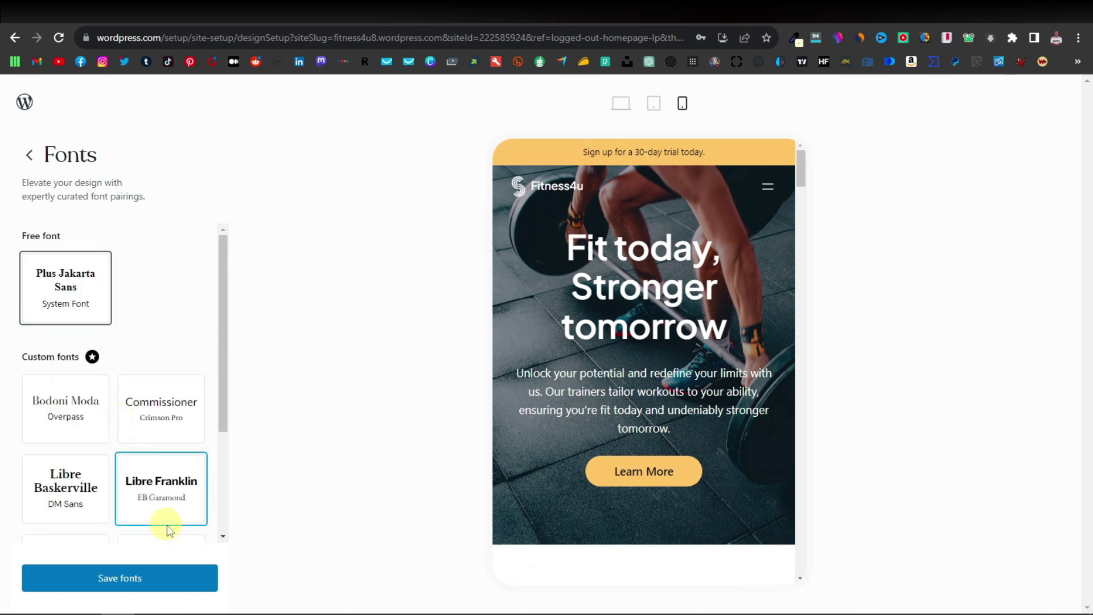
left_click(31, 162)
left_click(151, 341)
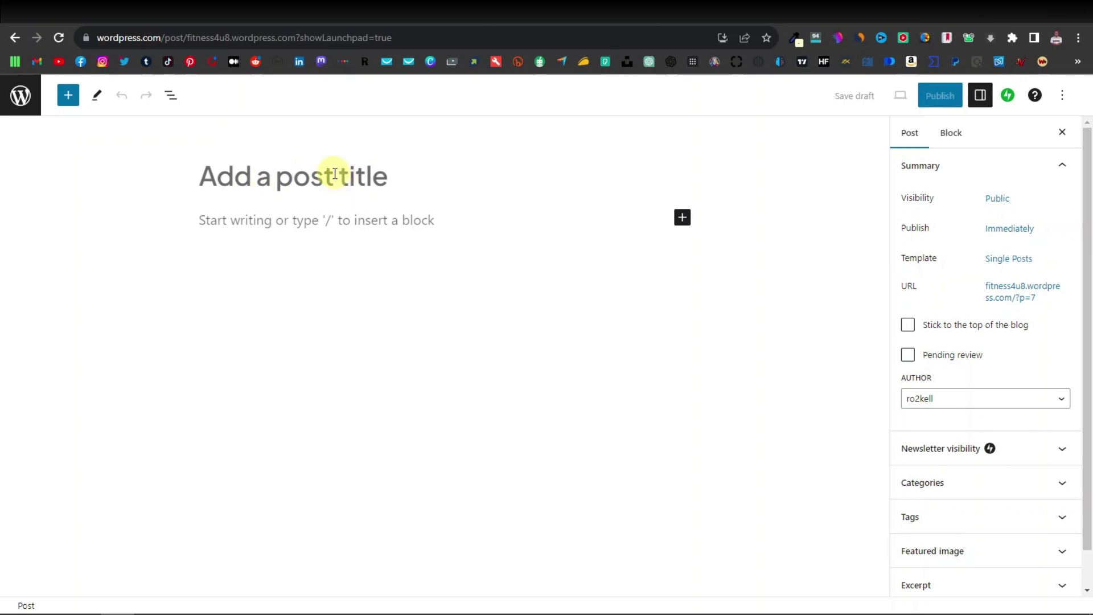
- Switch to Google Ads Keyword Planner and enter "best fitness" as the keyword for discovering new keywords
left_click(836, 11)
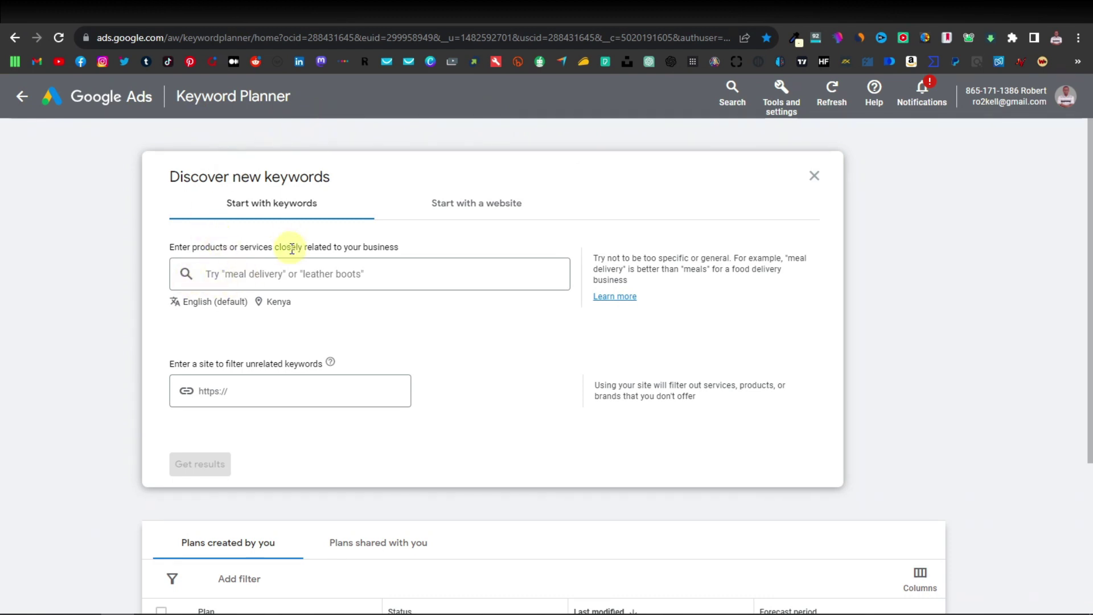
left_click(244, 274)
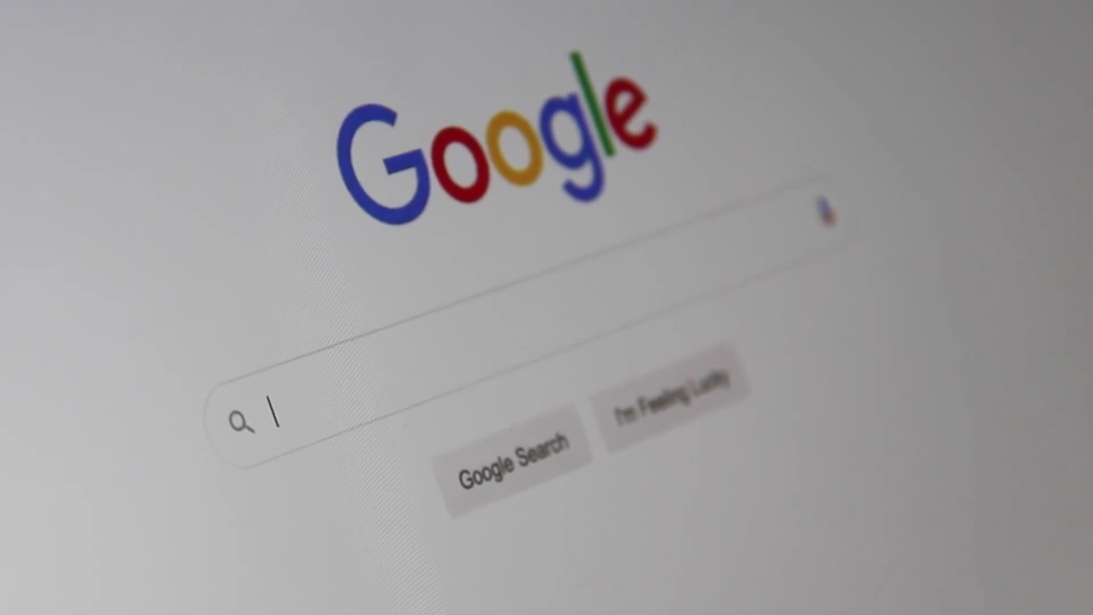
type("Search Engine Optimization")
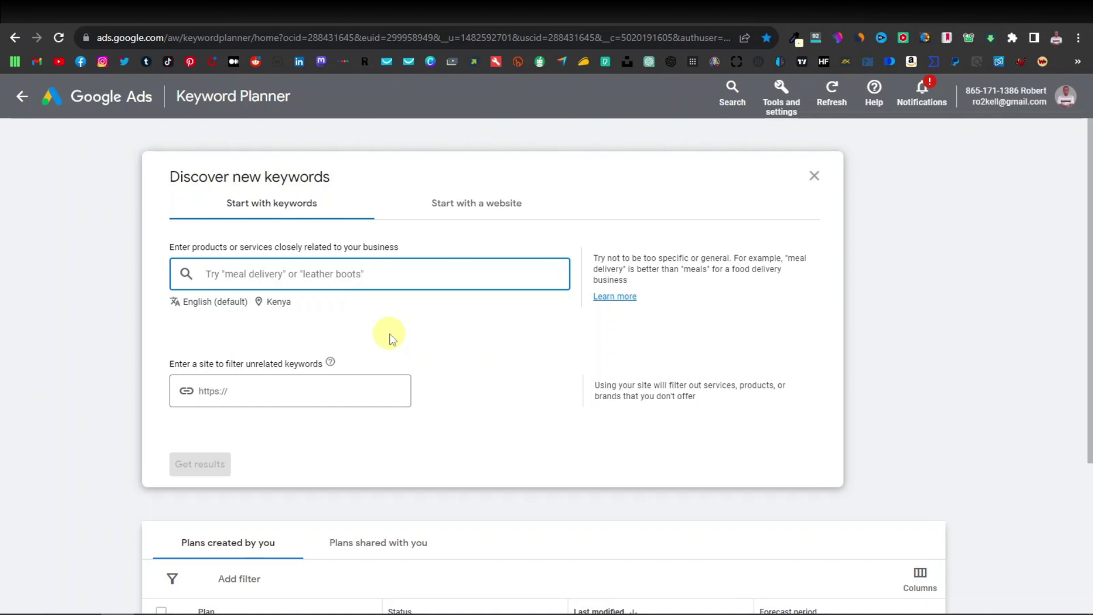
type("best fitness")
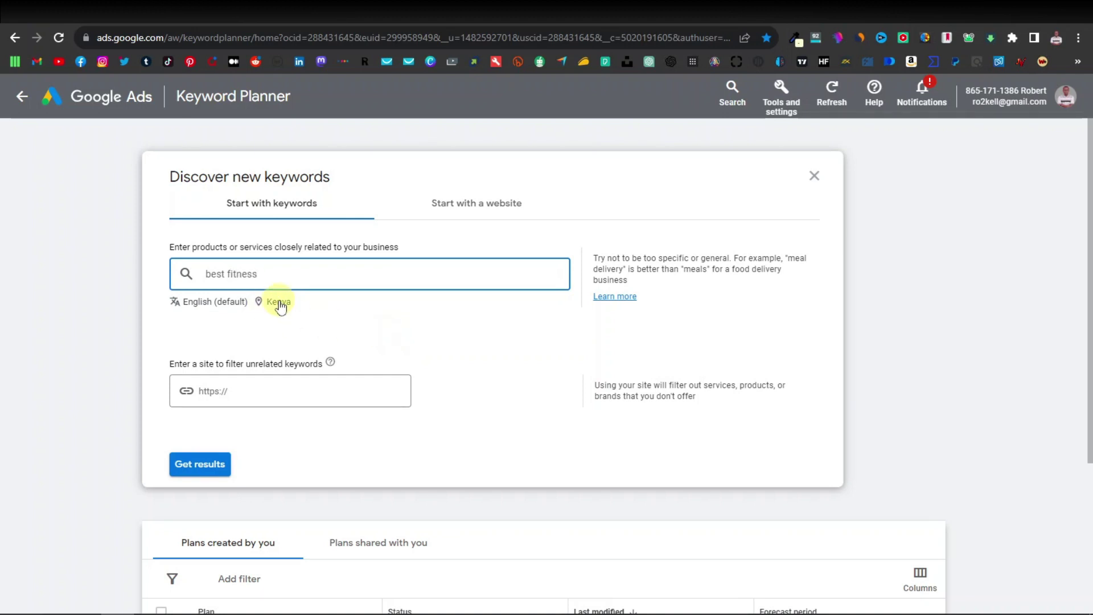
- Replace Kenya with the United States and Canada as the targeted locations and save them
left_click(279, 304)
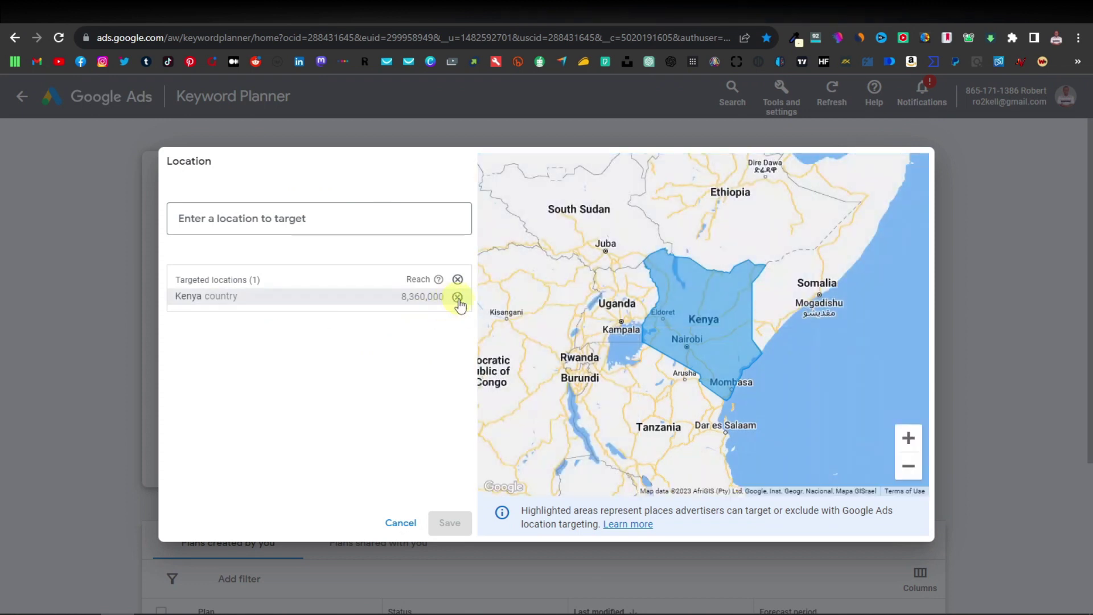
left_click(457, 297)
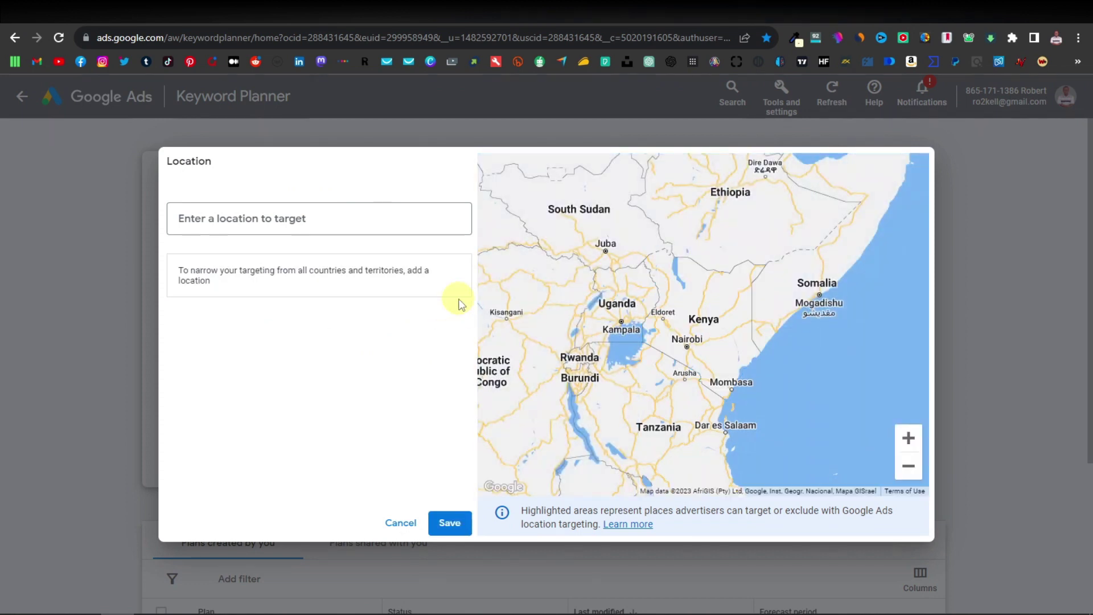
left_click(319, 220)
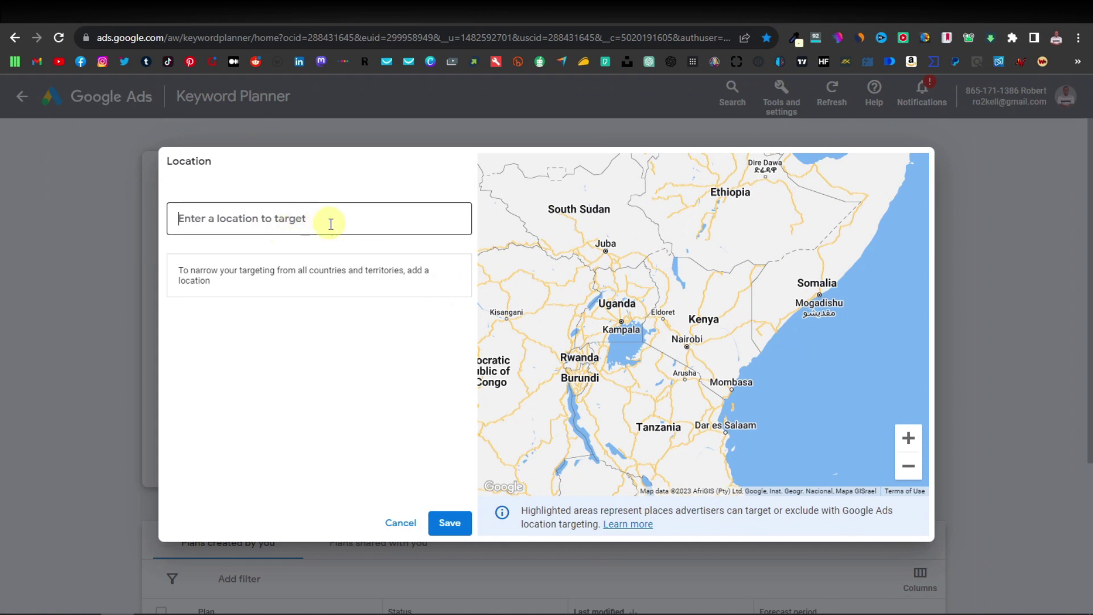
type("un")
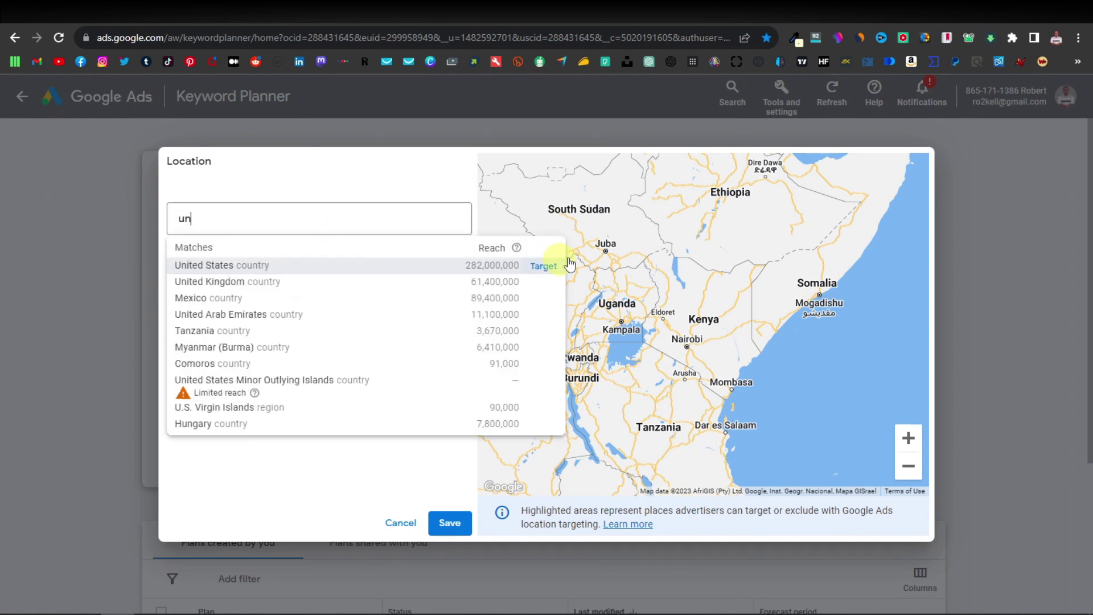
left_click(543, 266)
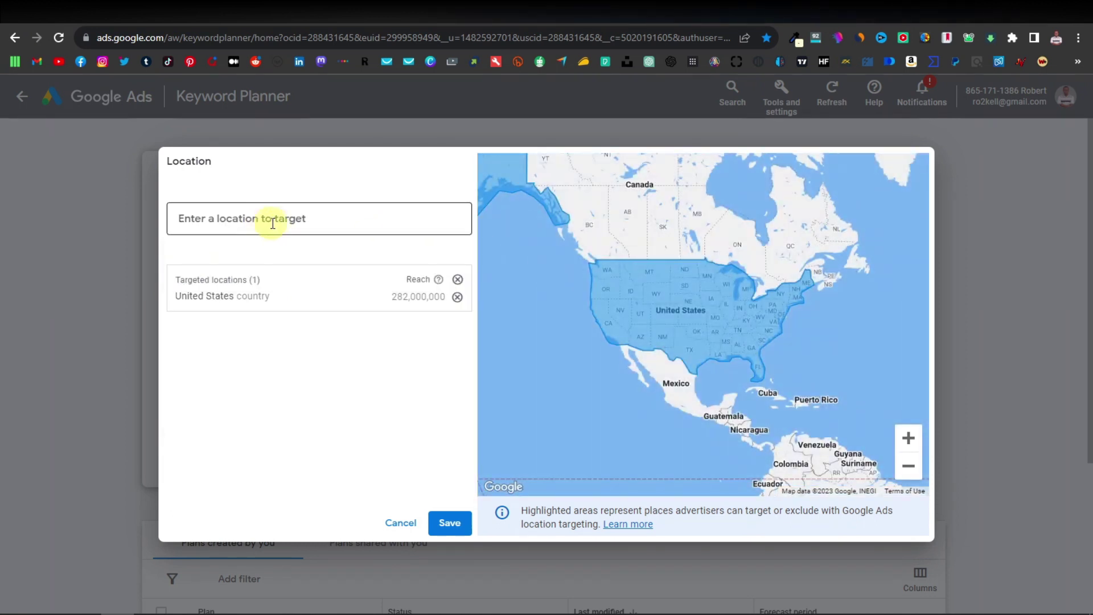
type("can")
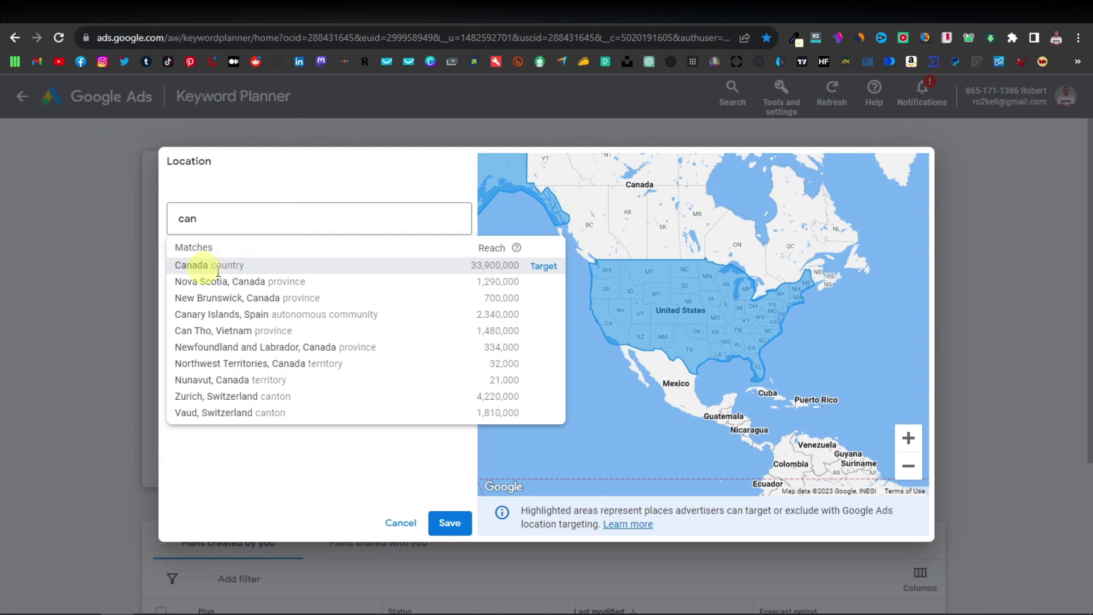
left_click(544, 272)
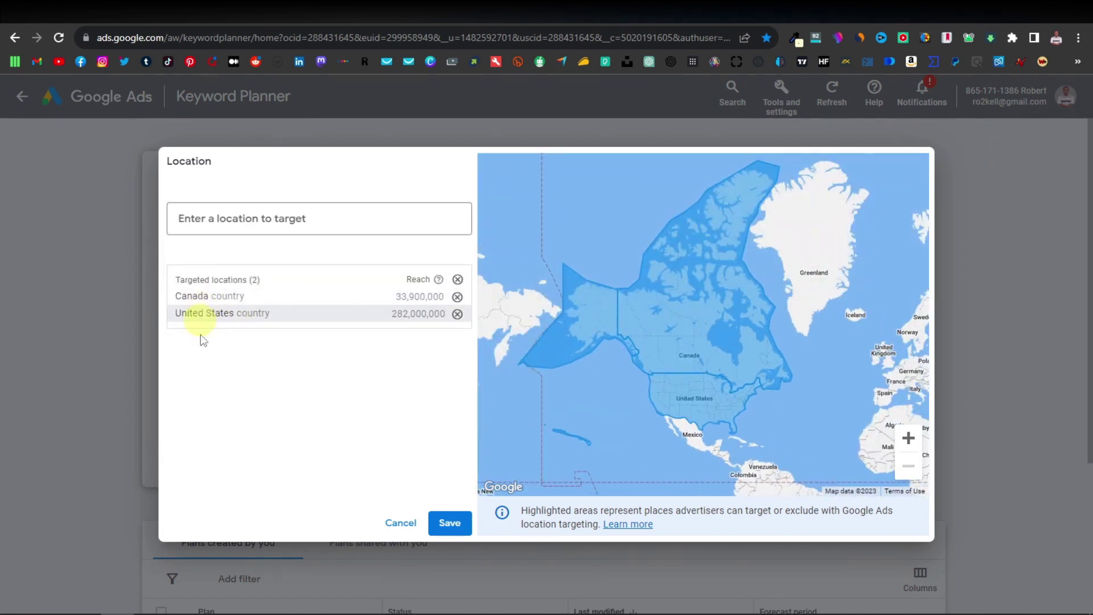
left_click(450, 522)
- Get the keyword ideas for "best fitness" and examine their average monthly searches
left_click(204, 465)
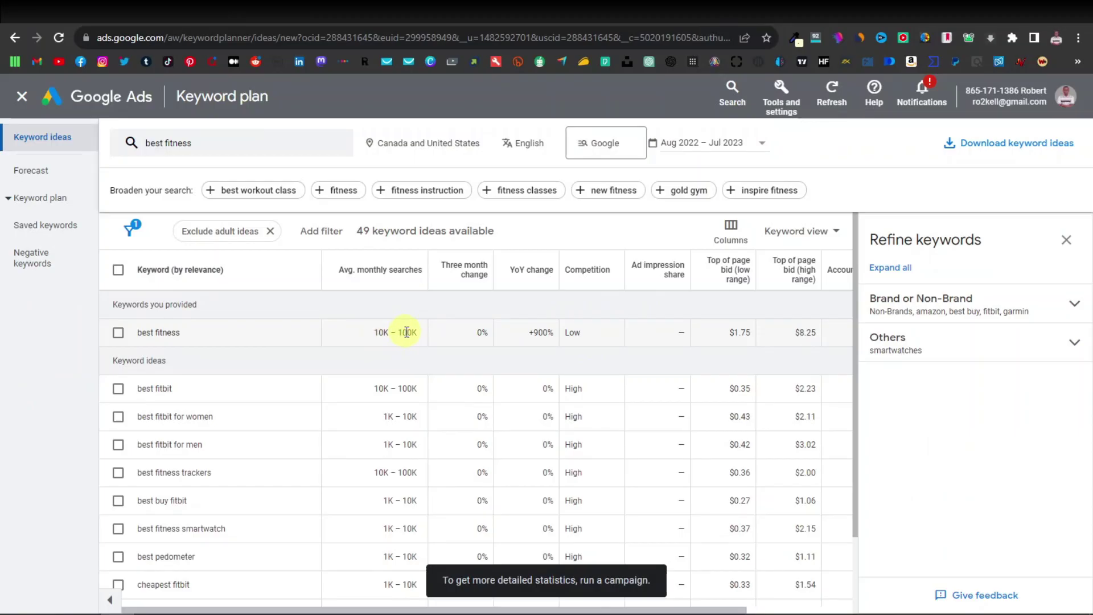
mouse_move(407, 272)
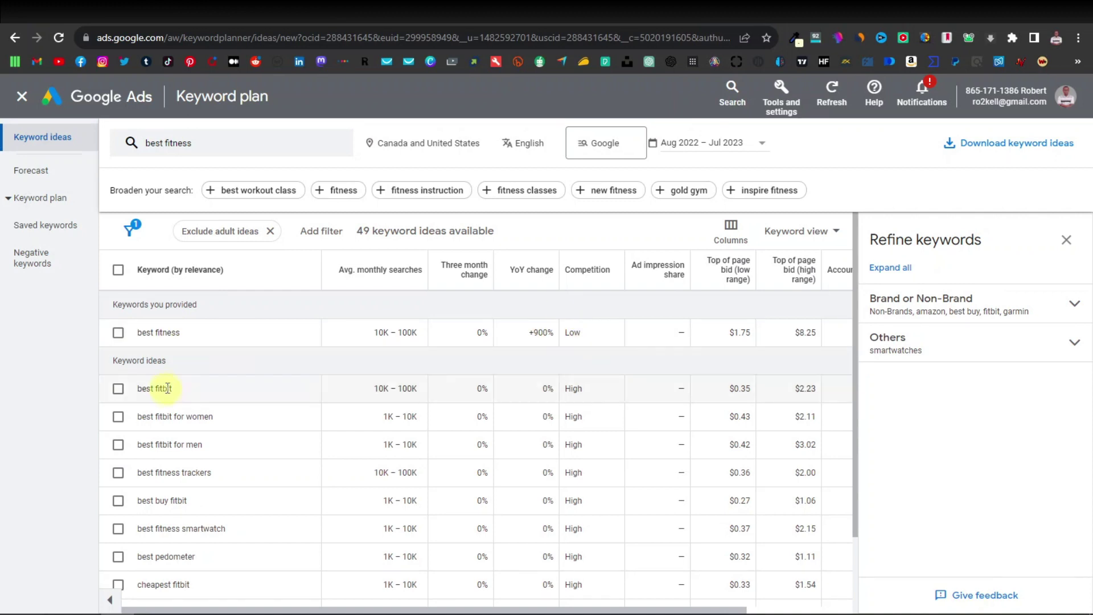
- Go through the keyword ideas for "best fitness" up to the third page, checking their competition levels
scroll(154, 387, "down", 2)
scroll(139, 385, "up", 2)
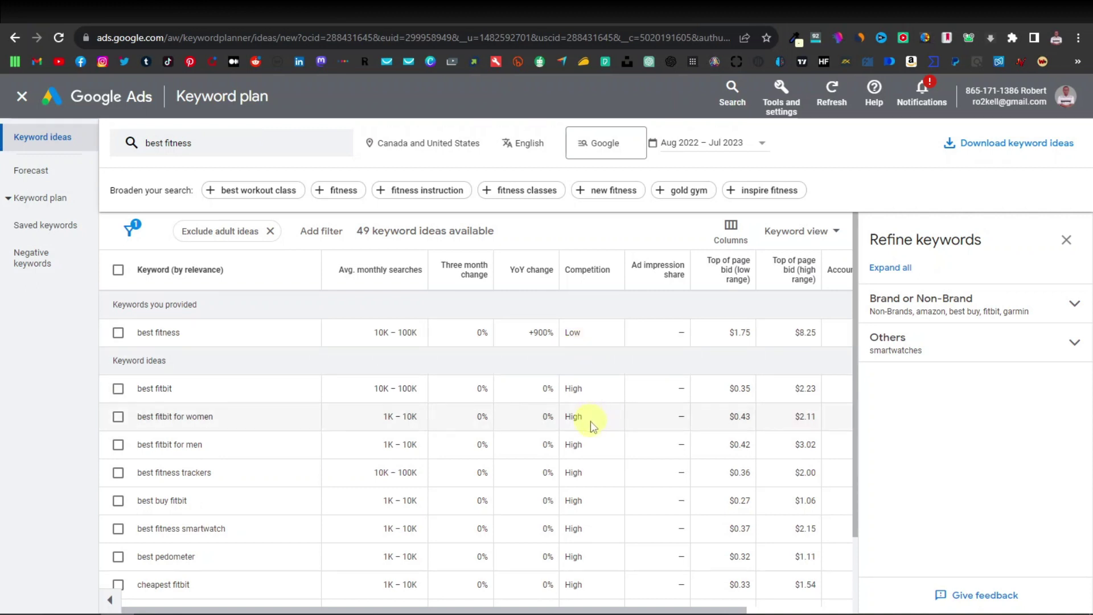
scroll(592, 409, "down", 2)
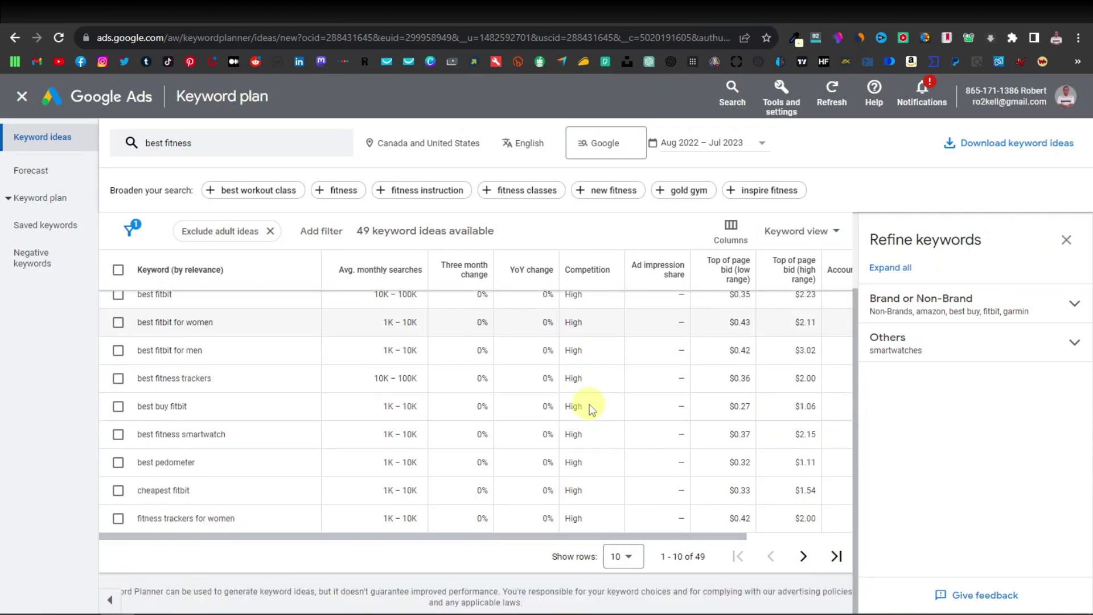
left_click(803, 558)
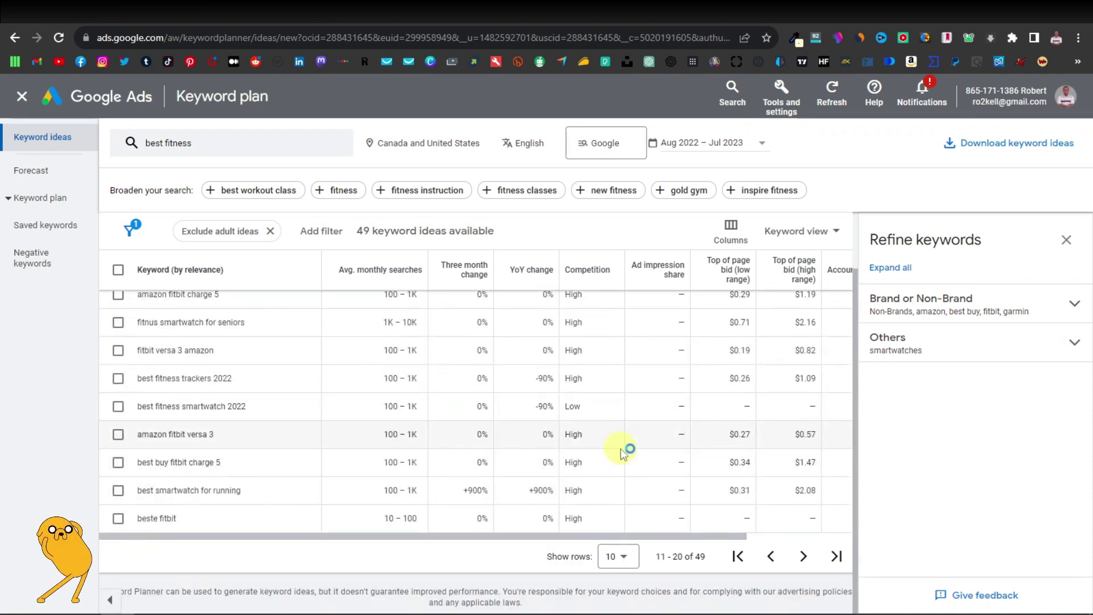
left_click(803, 557)
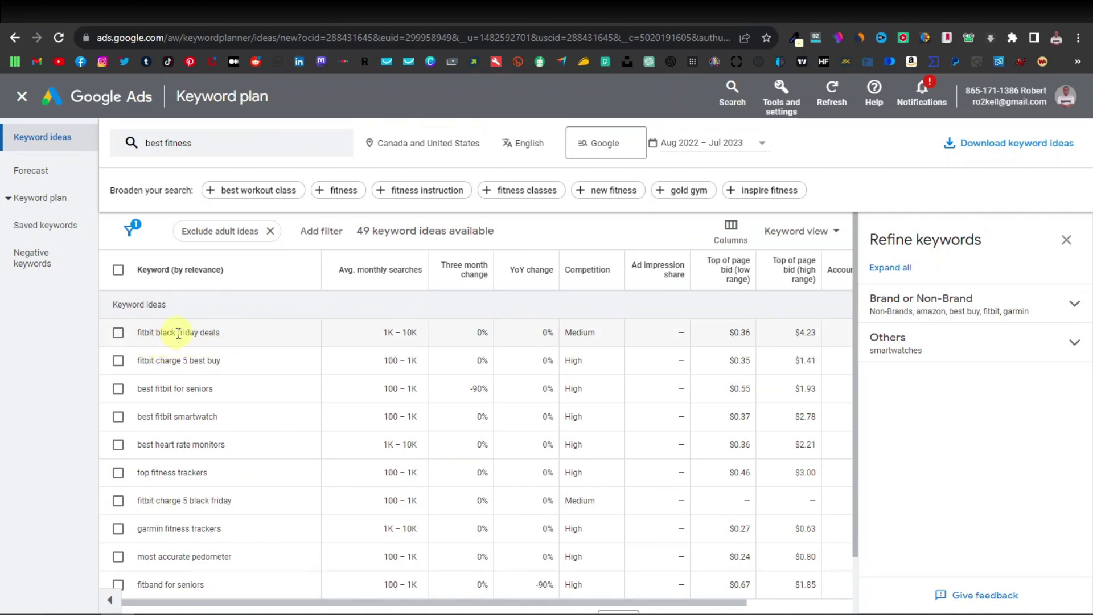
- Examine the Black Friday keywords "fitbit black friday deals" and "fitbit charge 5 black friday" among the ideas on this page
left_click(222, 337)
left_click_drag(157, 336, 195, 337)
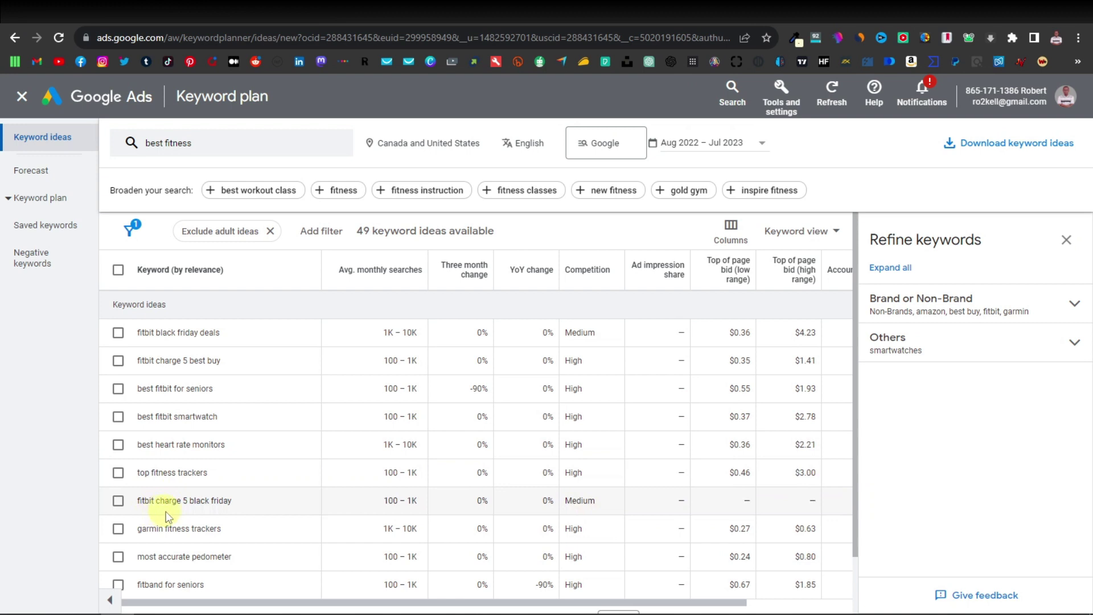
left_click_drag(189, 501, 220, 500)
left_click(235, 500)
scroll(234, 501, "down", 2)
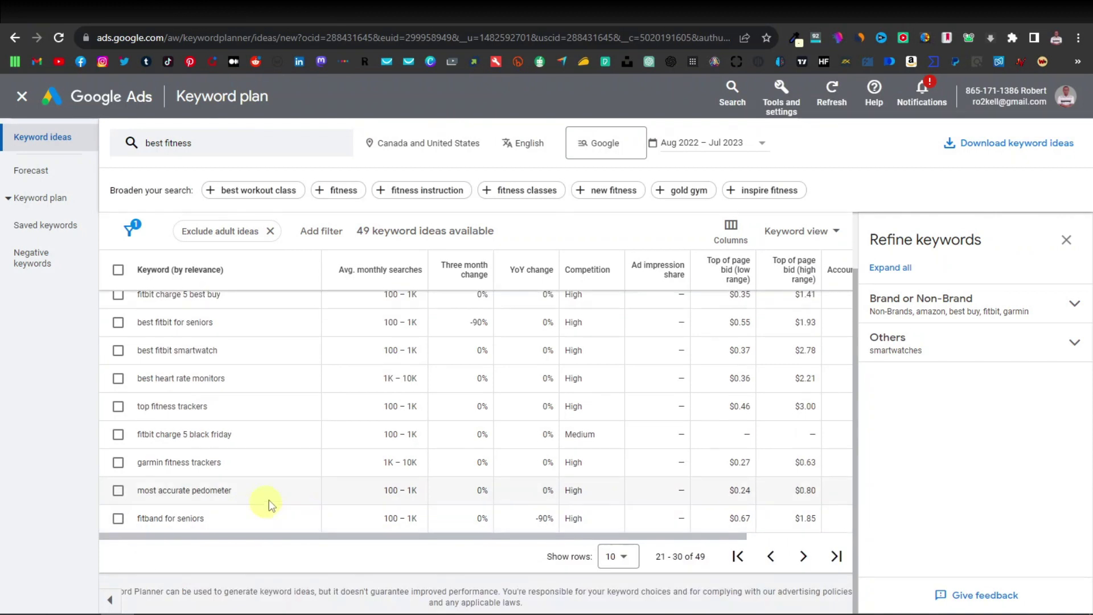
scroll(257, 500, "up", 2)
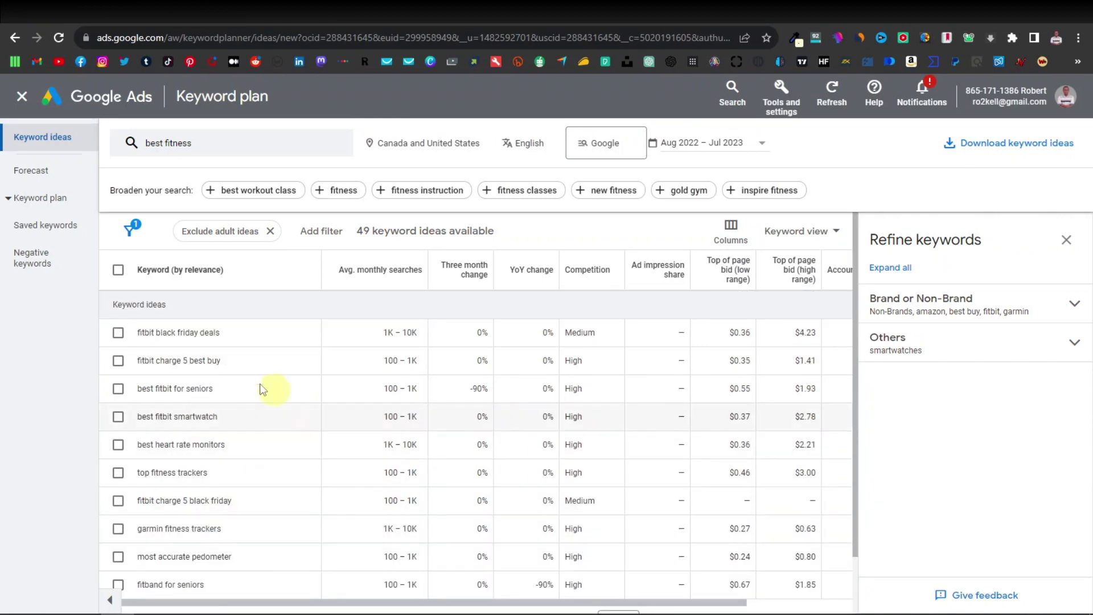
- Replace the searched keyword with "best way to gain muscle fast", get the results and check the competition of the keyword ideas
left_click(205, 142)
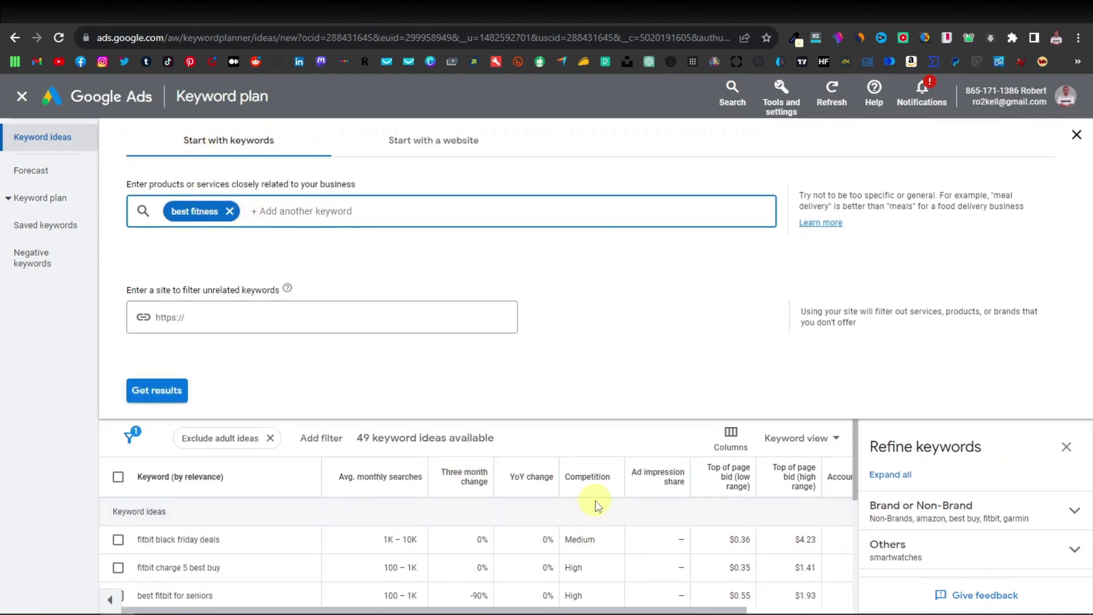
scroll(581, 512, "down", 2)
scroll(598, 560, "up", 3)
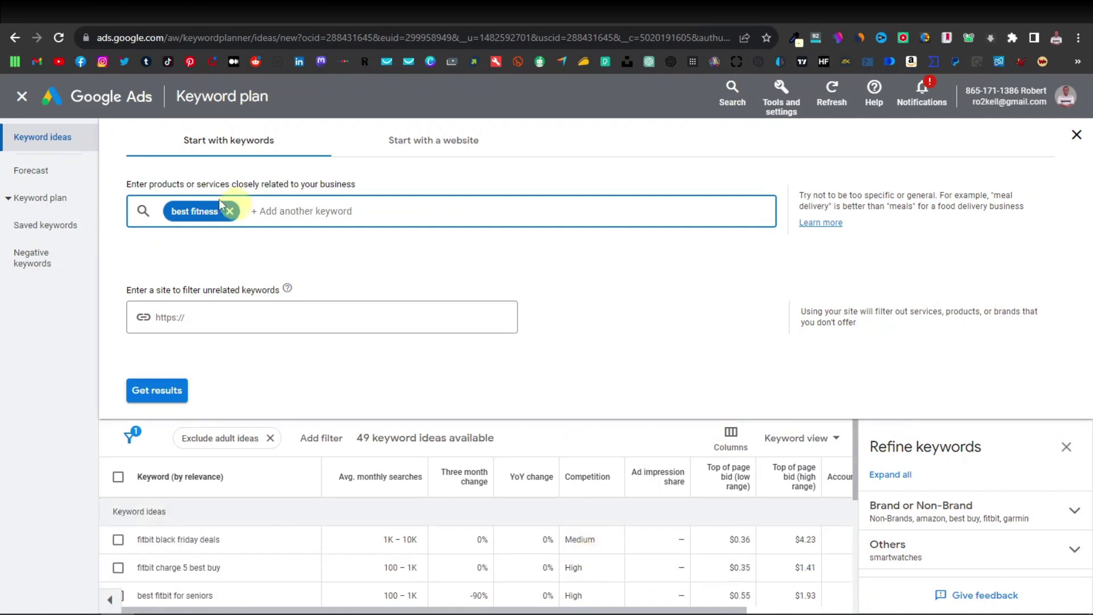
left_click(230, 211)
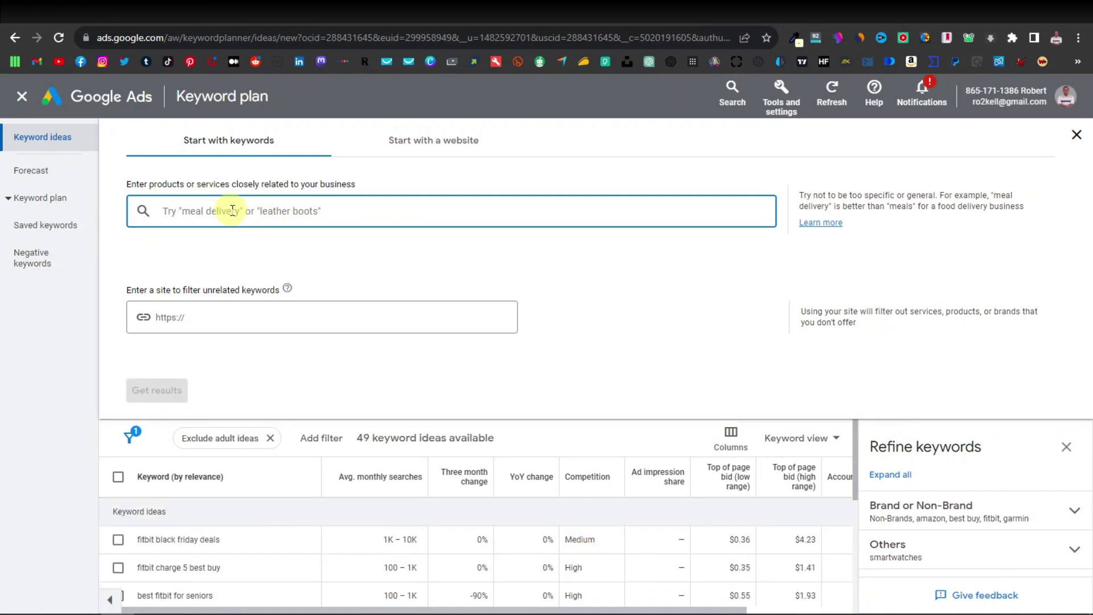
type("best way to gain muscle fast")
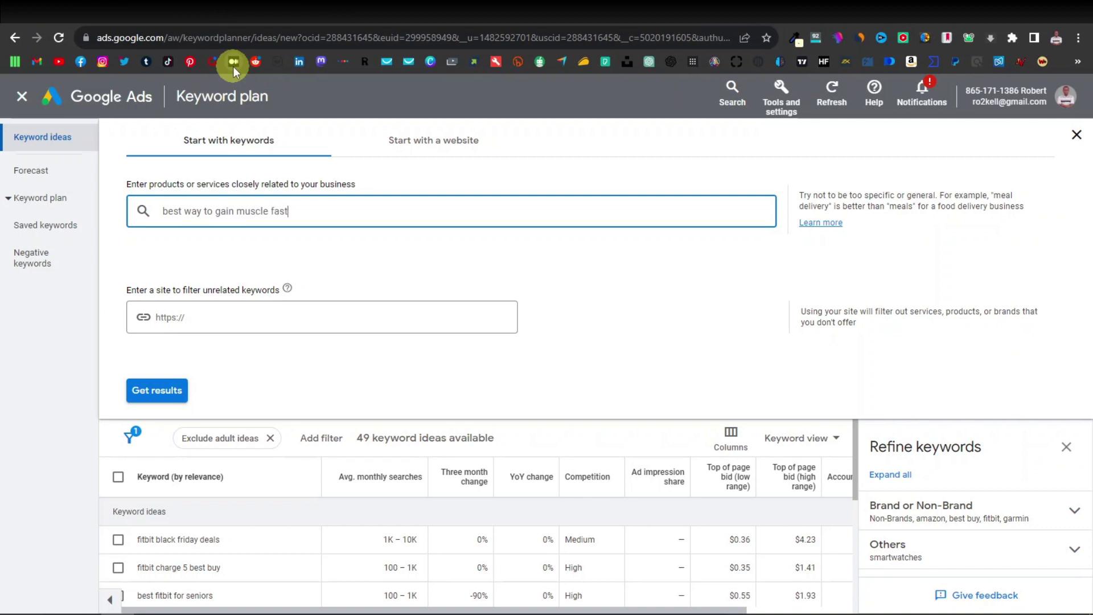
left_click(166, 391)
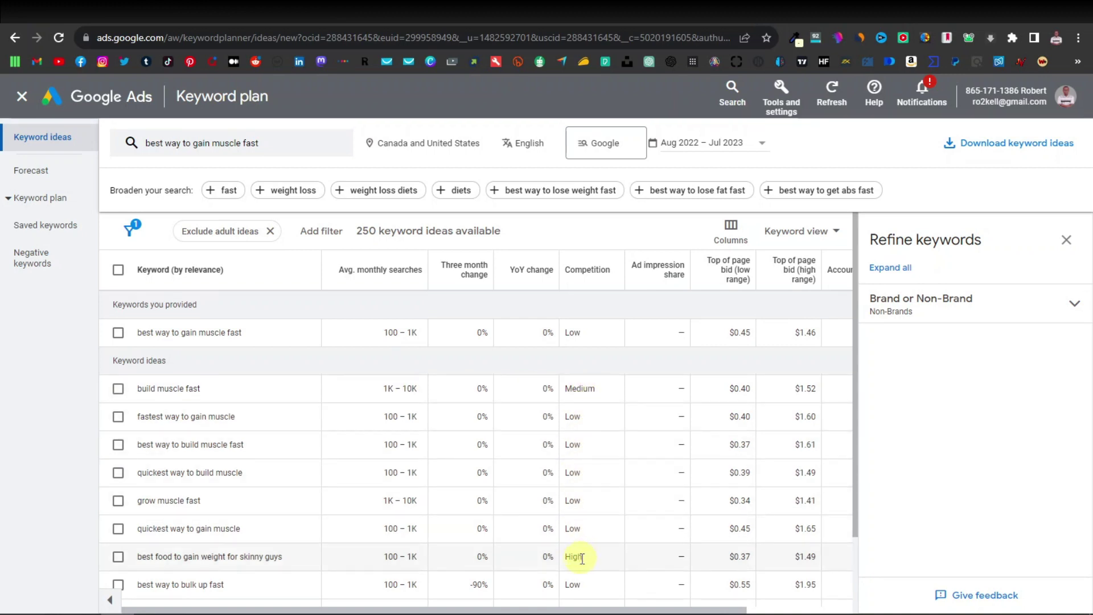
scroll(581, 559, "down", 3)
scroll(585, 535, "up", 3)
scroll(342, 438, "down", 1)
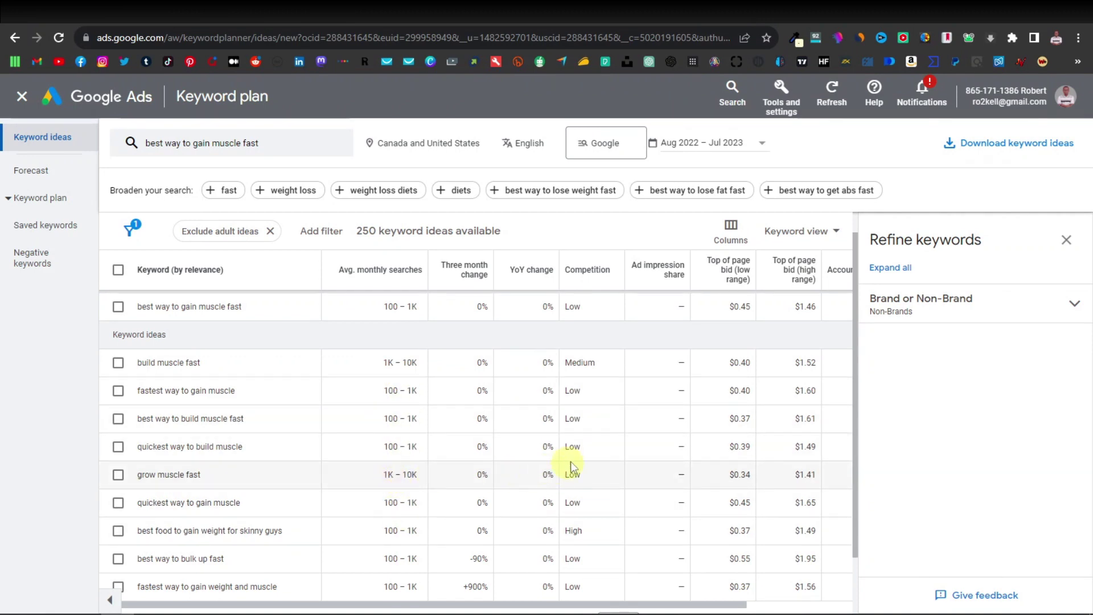
scroll(577, 518, "up", 1)
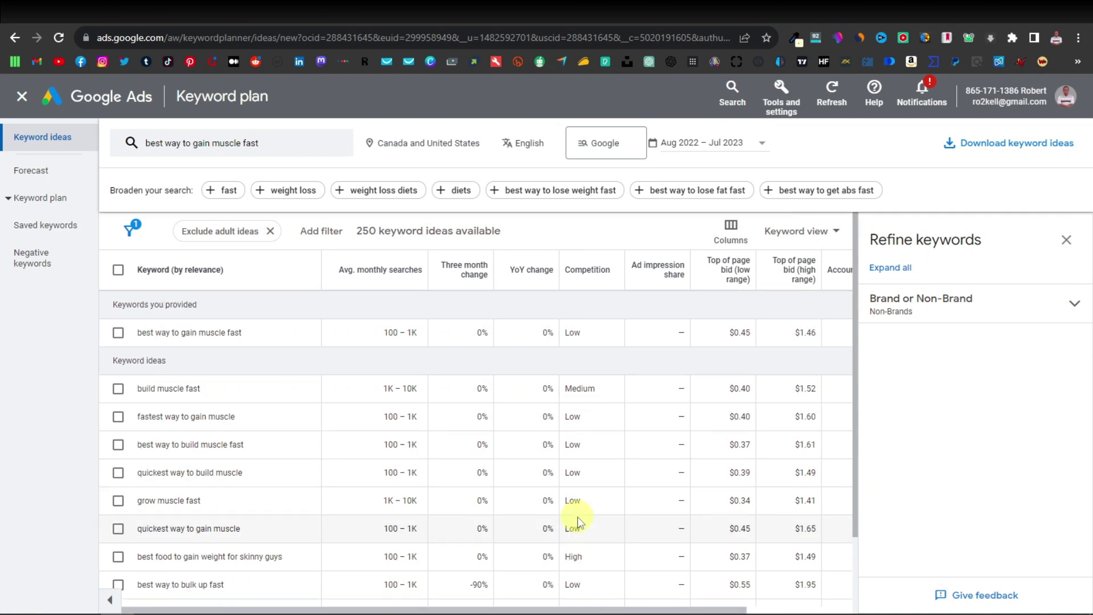
- Copy the keyword "best way to gain muscle fast" and paste it as the title of the new WordPress.com post
left_click_drag(242, 333, 142, 335)
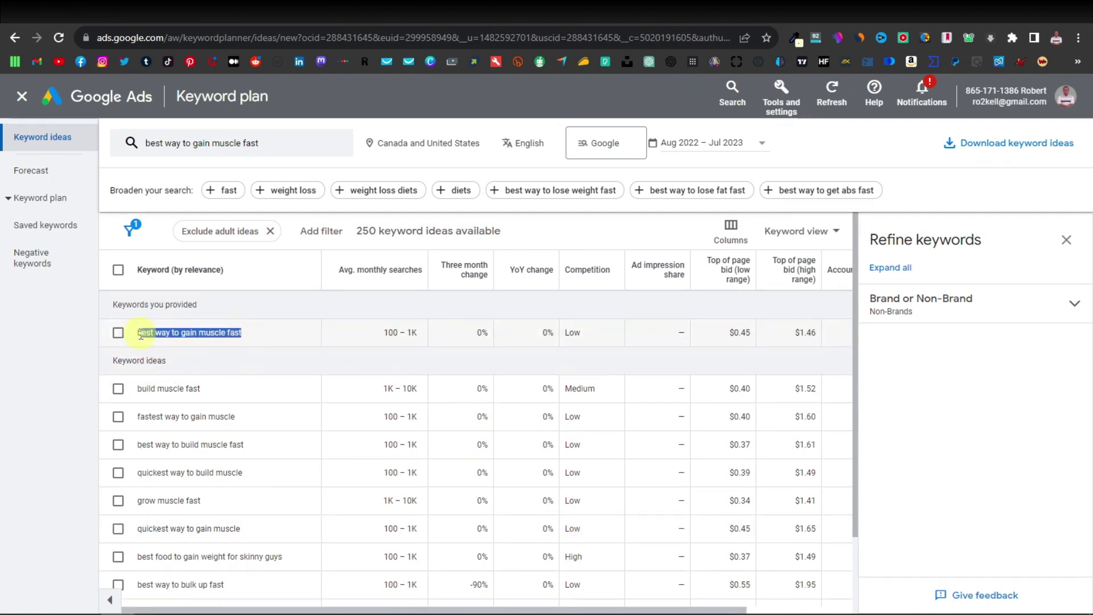
right_click(150, 335)
left_click(188, 344)
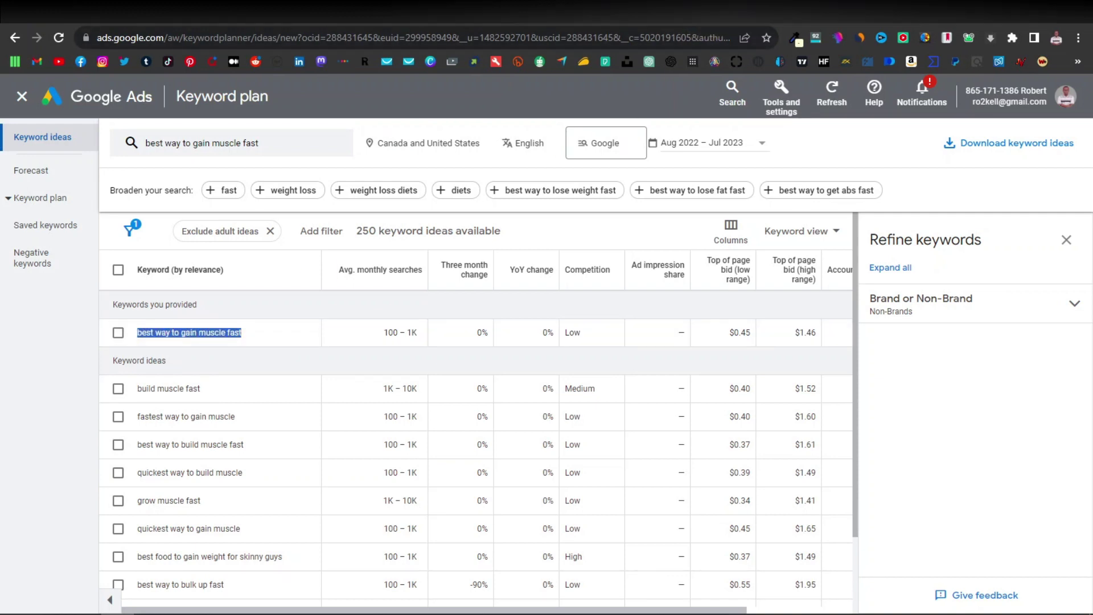
left_click(705, 12)
left_click(254, 176)
right_click(259, 181)
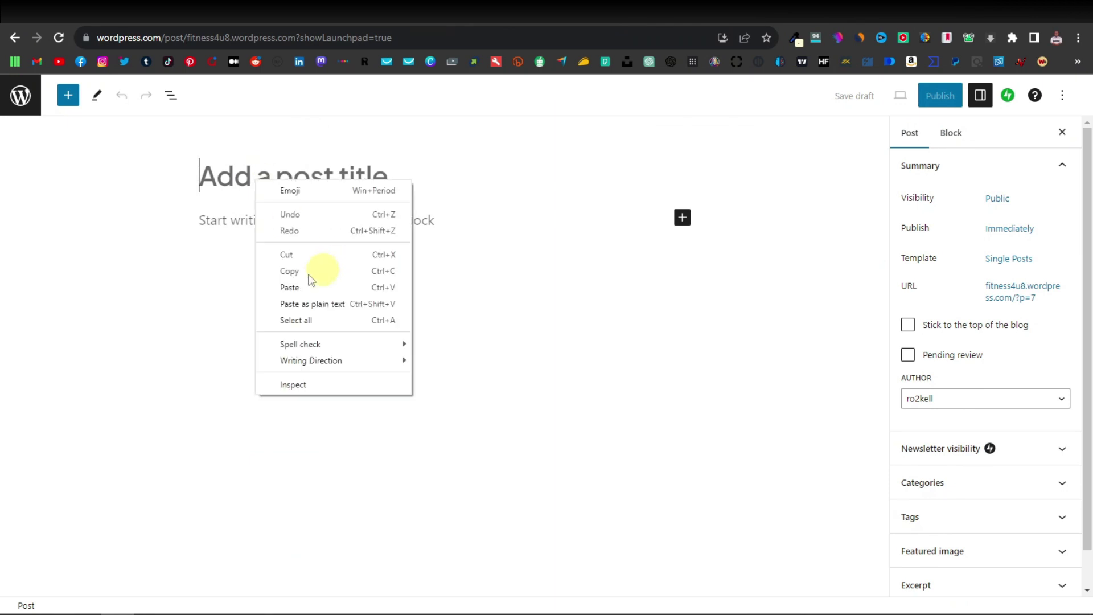
left_click(292, 287)
- Capitalise the first letter of the post title so it reads "Best way to gain muscle fast"
left_click(183, 176)
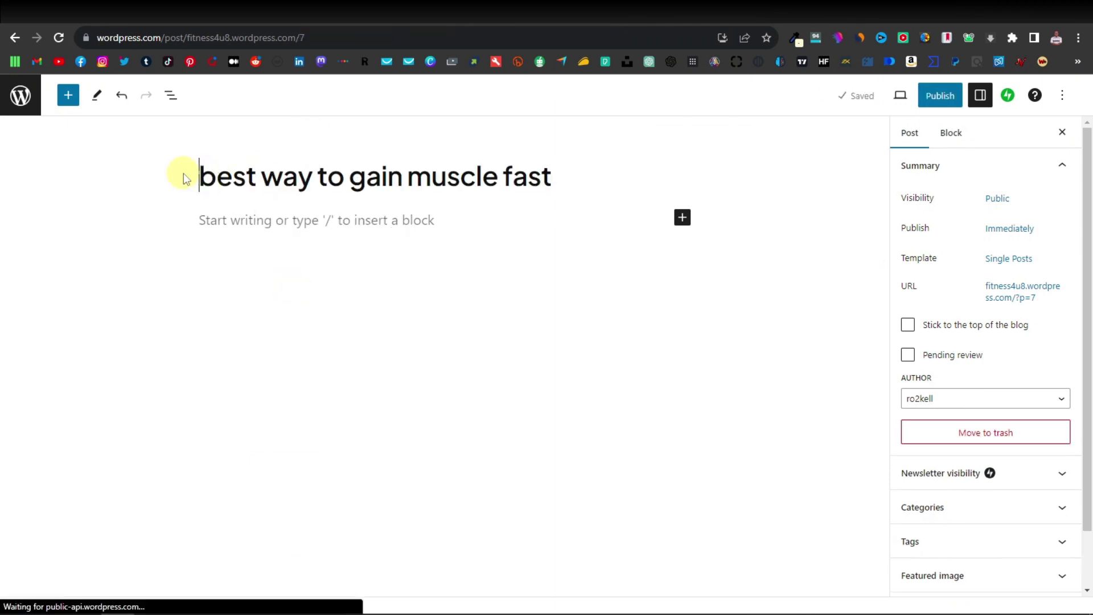
key("Delete")
type("B")
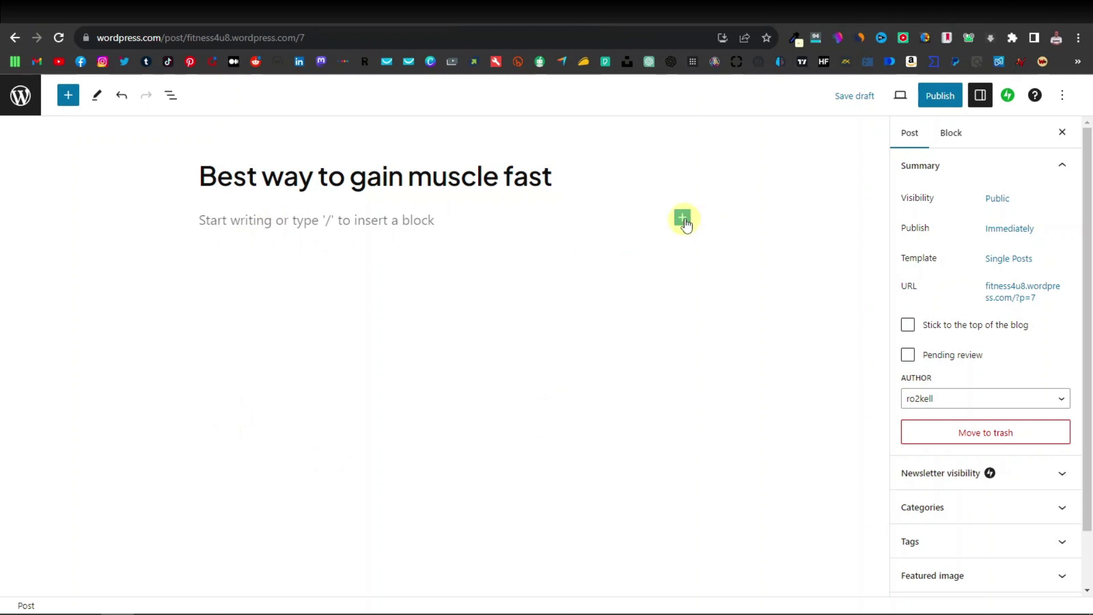
- Look through the full list of blocks and insert an Image block below the post title
left_click(682, 218)
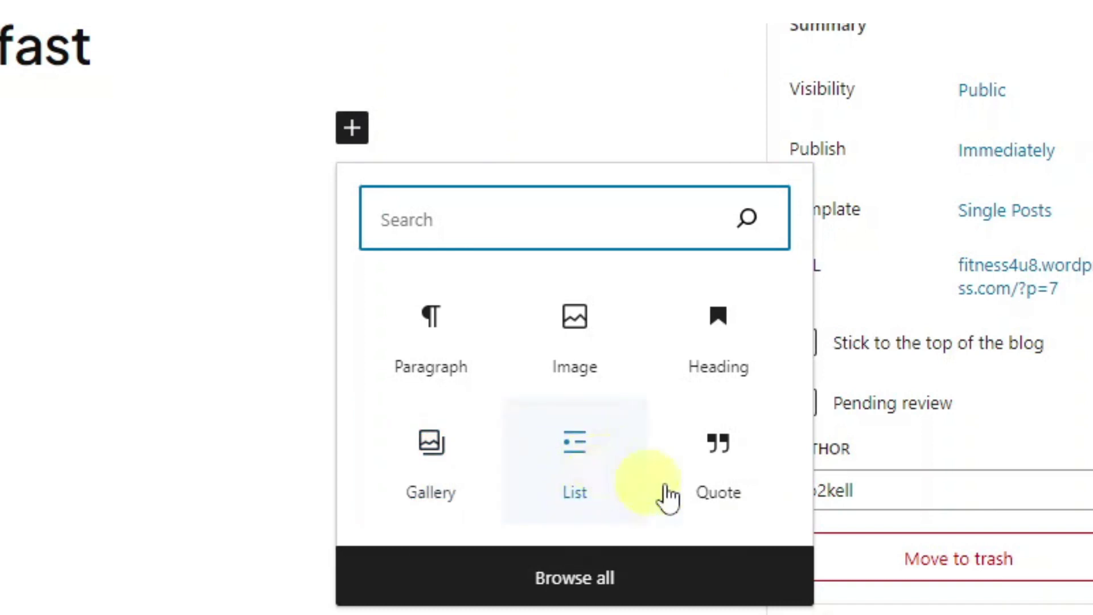
left_click(596, 583)
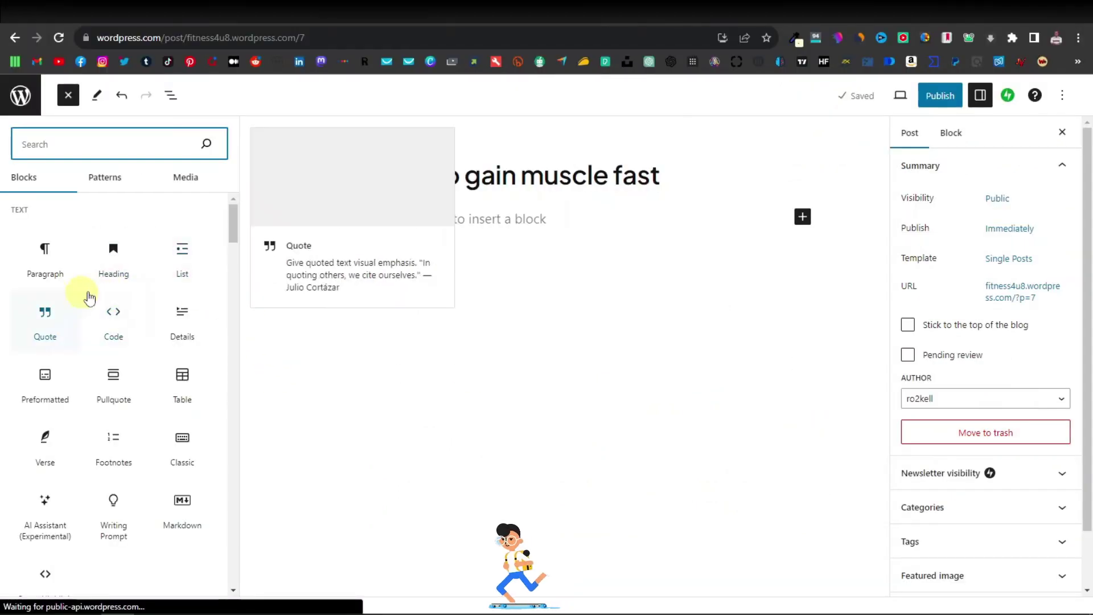
scroll(112, 296, "down", 10)
scroll(110, 291, "down", 15)
scroll(107, 286, "down", 8)
left_click_drag(233, 426, 258, 218)
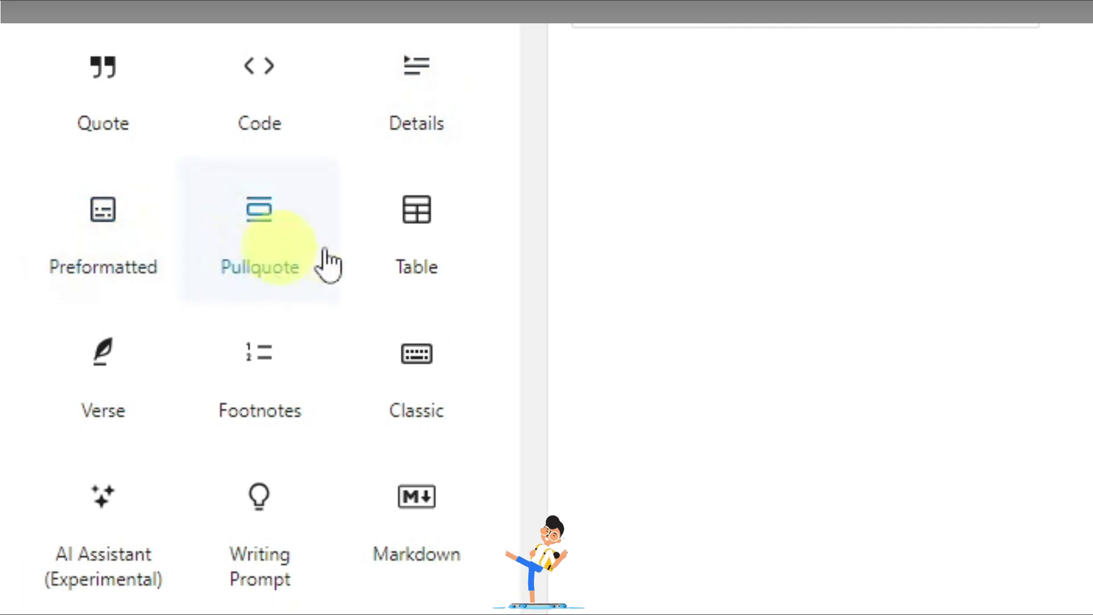
scroll(244, 312, "down", 8)
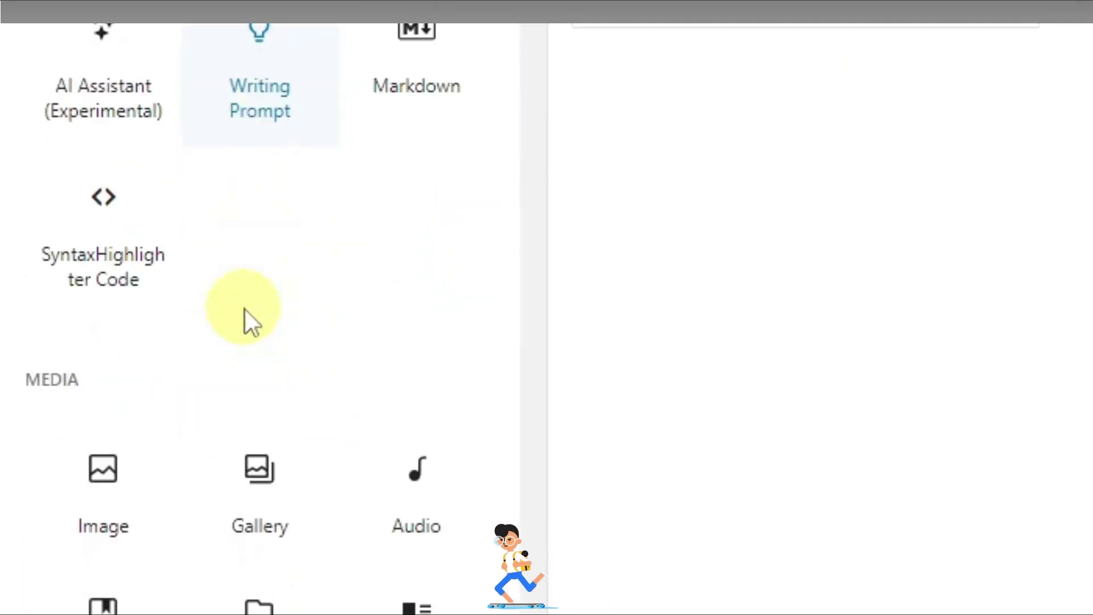
scroll(245, 312, "down", 2)
left_click(98, 320)
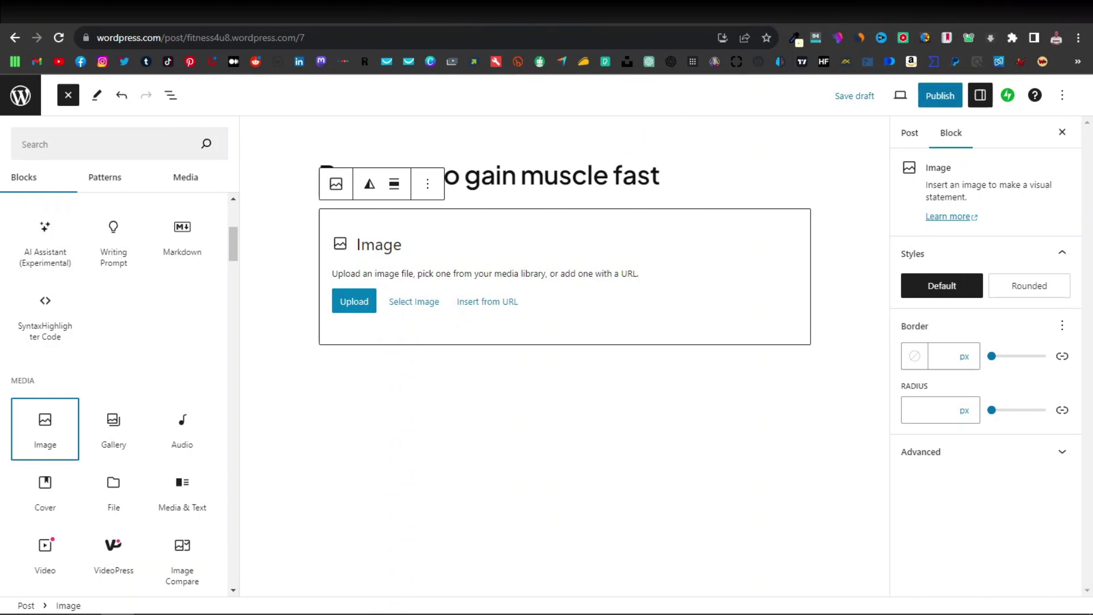
- Open Pexels in a new browser tab, search for "muscle" photos and filter them to horizontal orientation
key("ctrl+t")
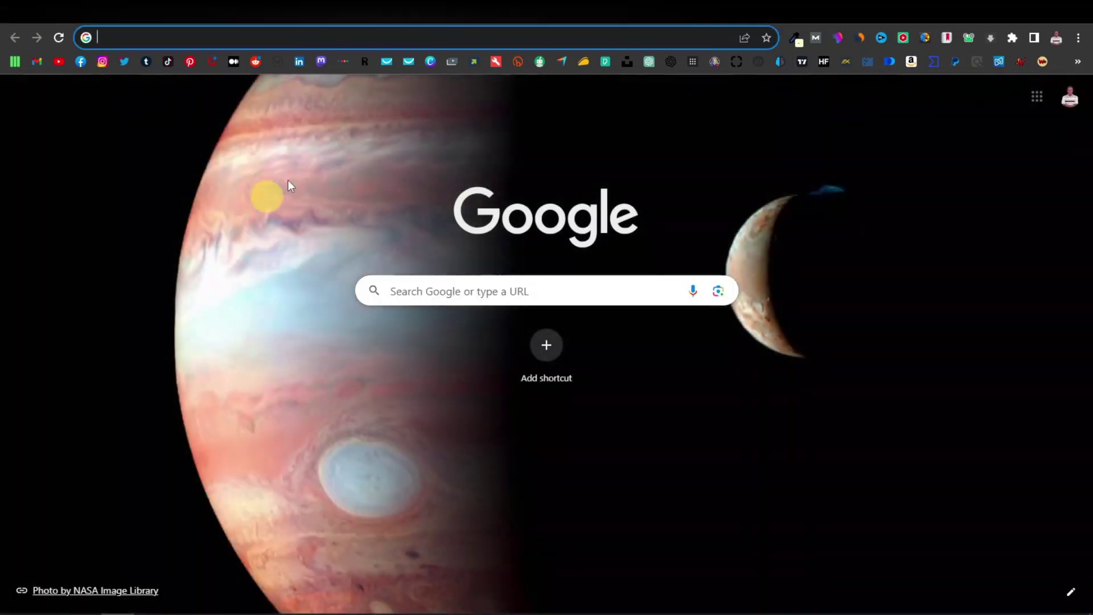
left_click(606, 62)
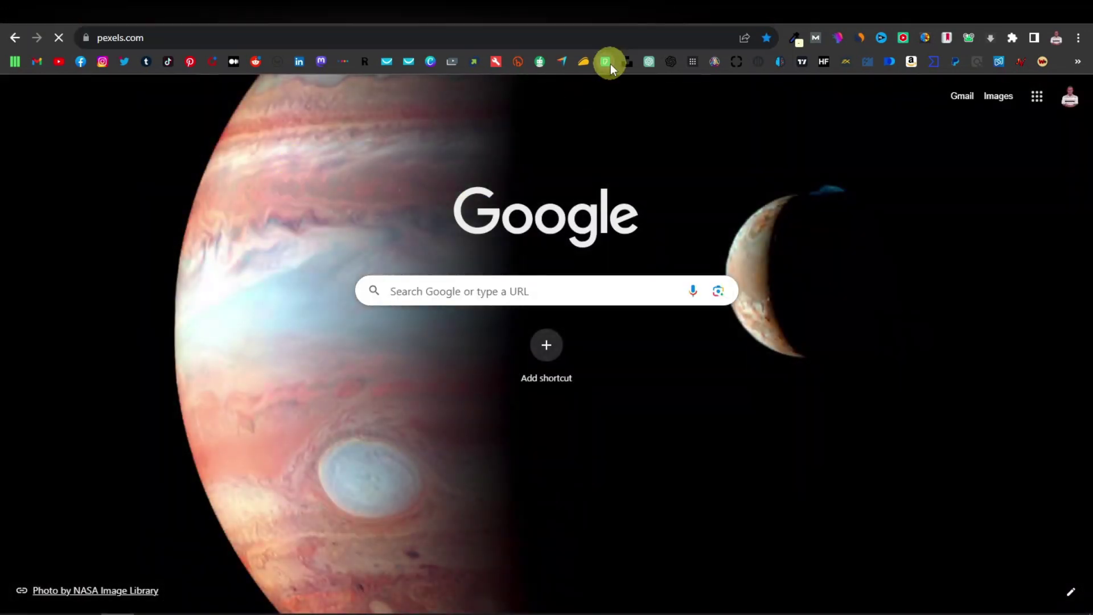
left_click(494, 284)
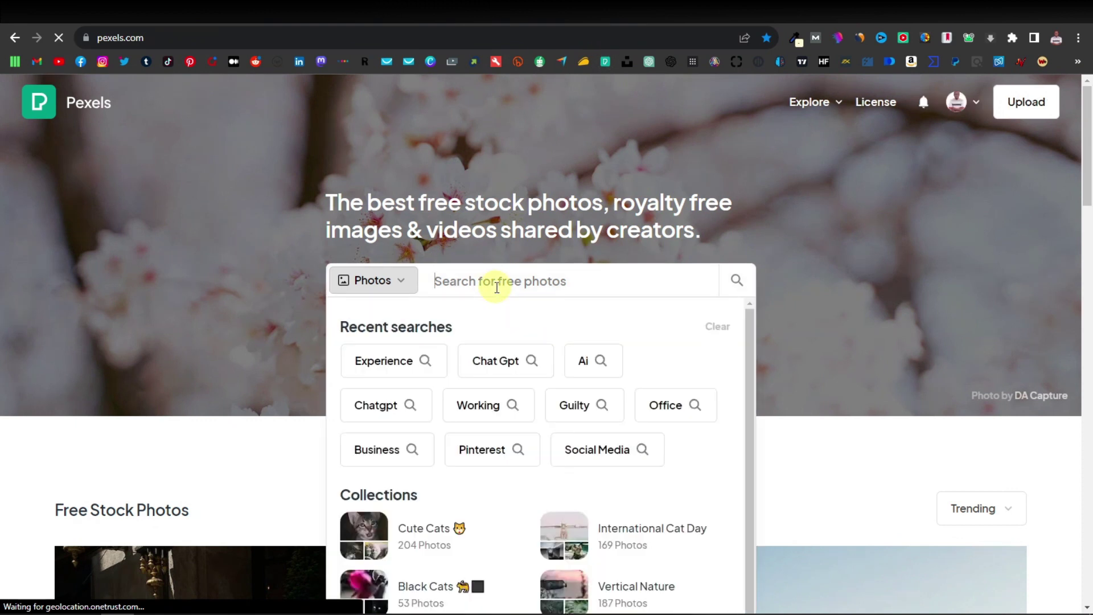
type("muscle")
key("Return")
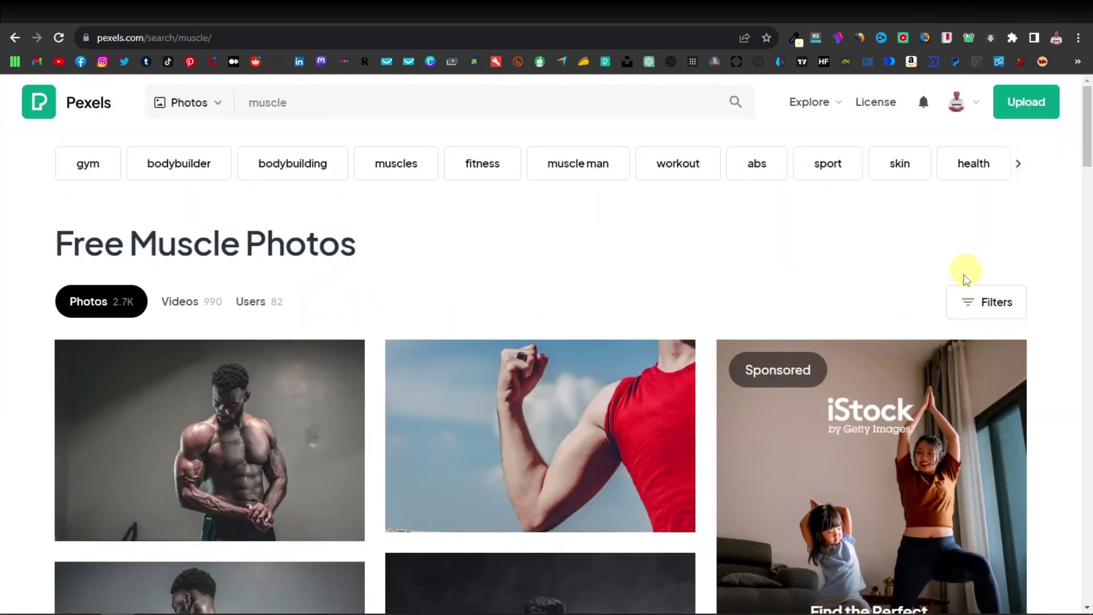
left_click(347, 356)
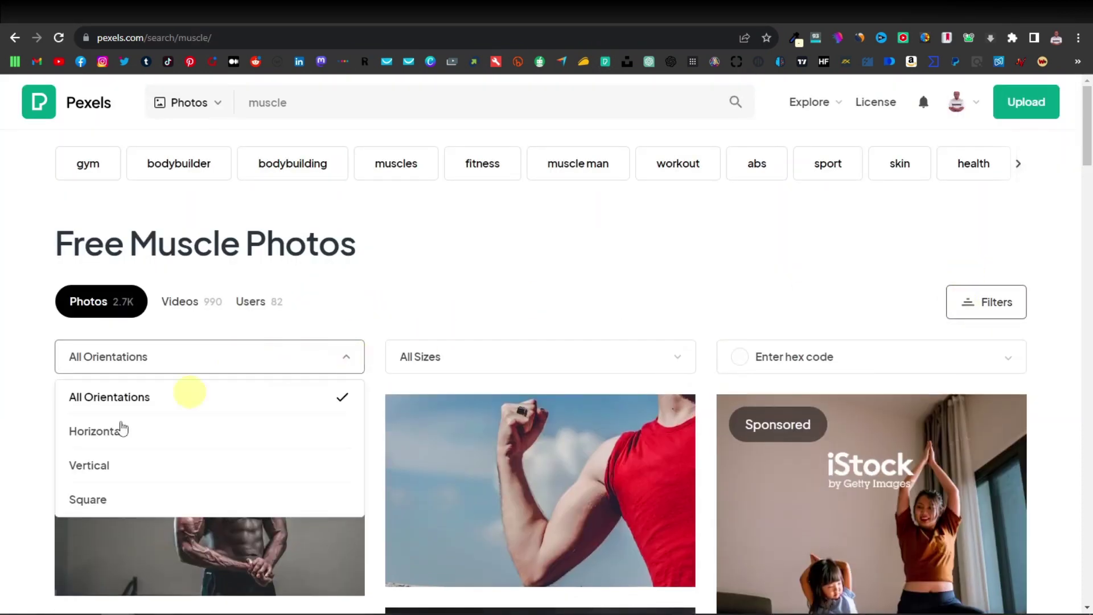
left_click(97, 431)
- Look through the horizontal muscle photos, download one of them and return to the WordPress.com post
scroll(371, 395, "down", 10)
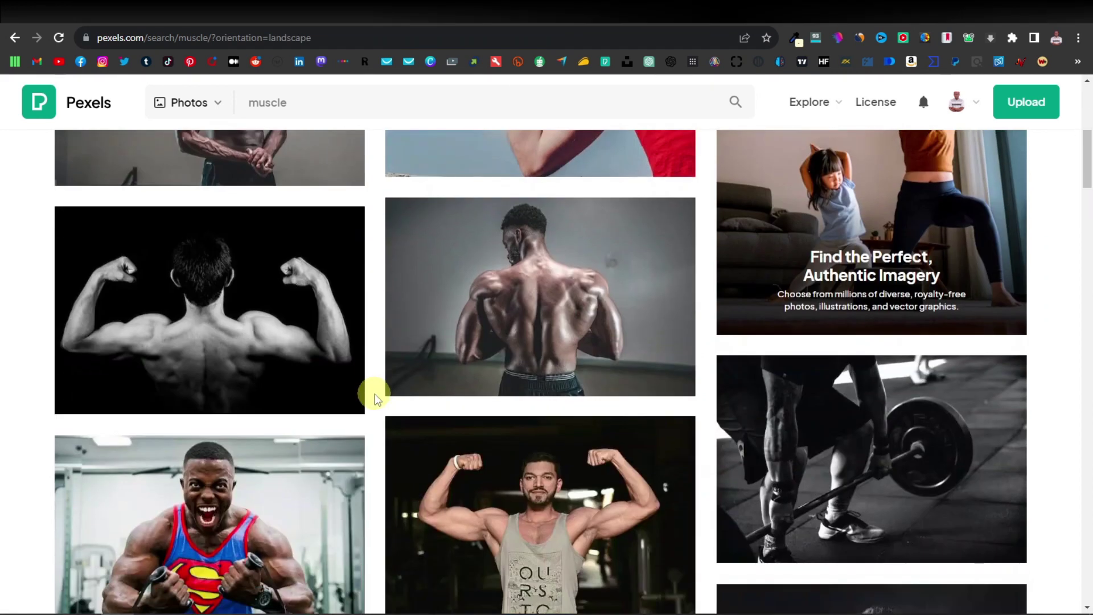
scroll(375, 398, "down", 3)
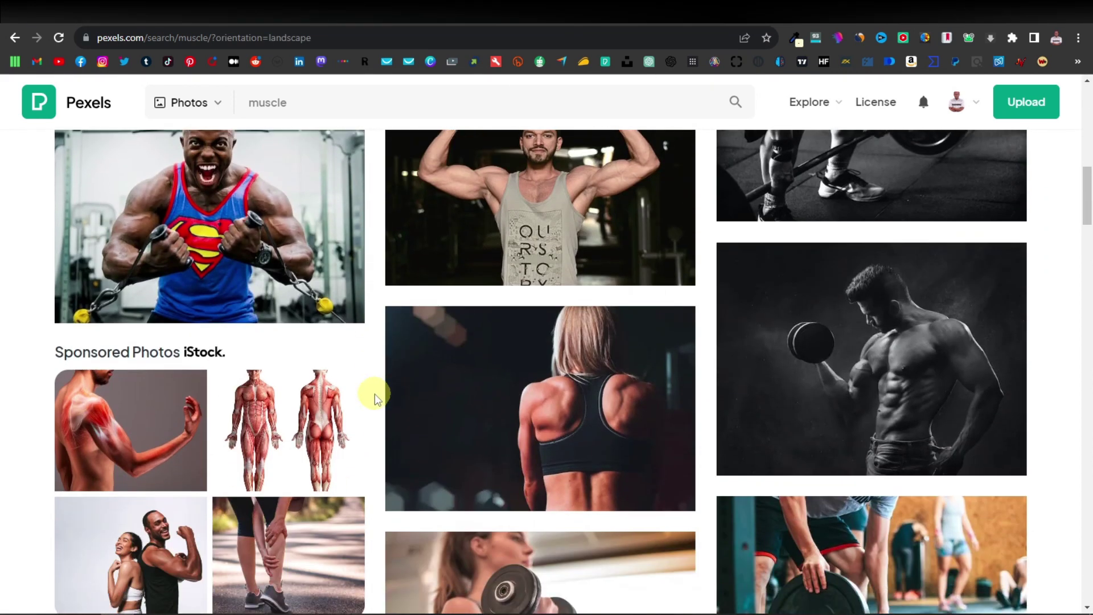
scroll(374, 393, "down", 2)
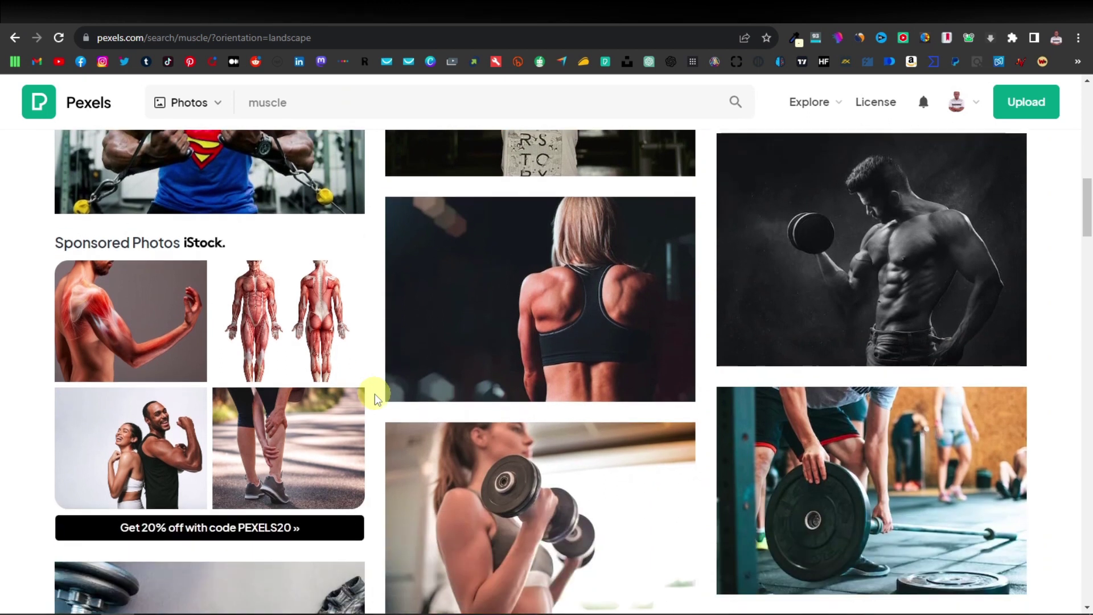
scroll(378, 392, "up", 4)
left_click(339, 439)
left_click(680, 249)
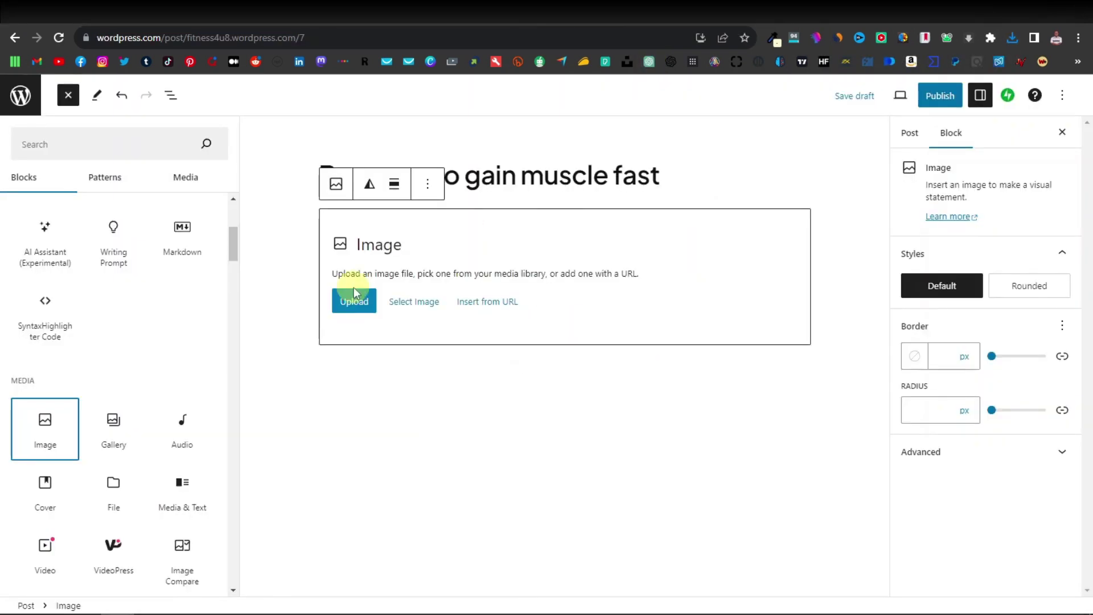
- Upload the downloaded muscle photo to the media library for the Image block below the post title
left_click(354, 306)
left_click(302, 306)
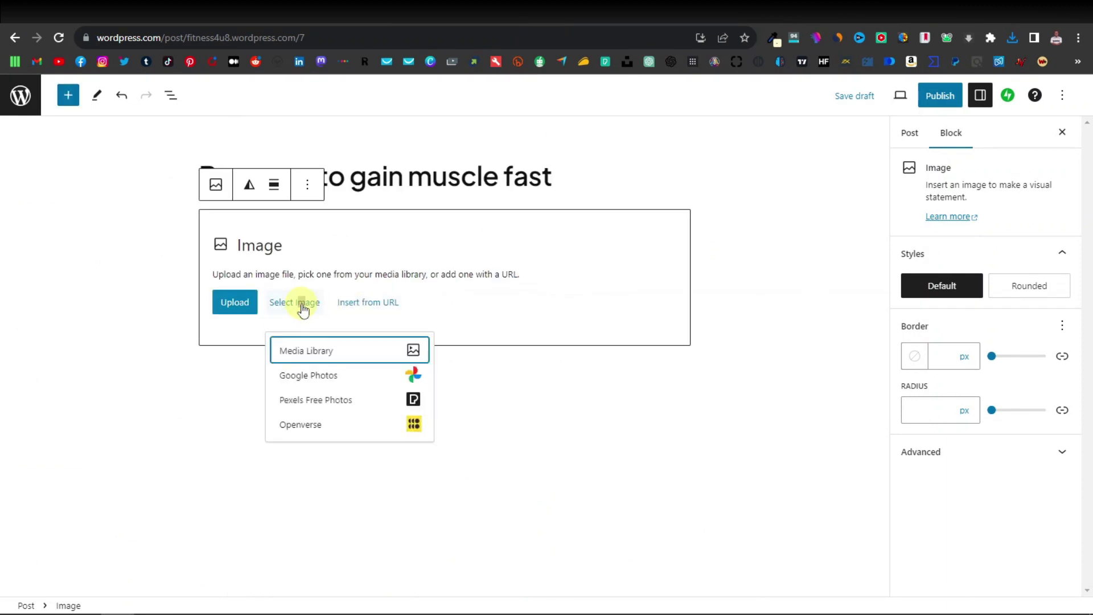
left_click(311, 355)
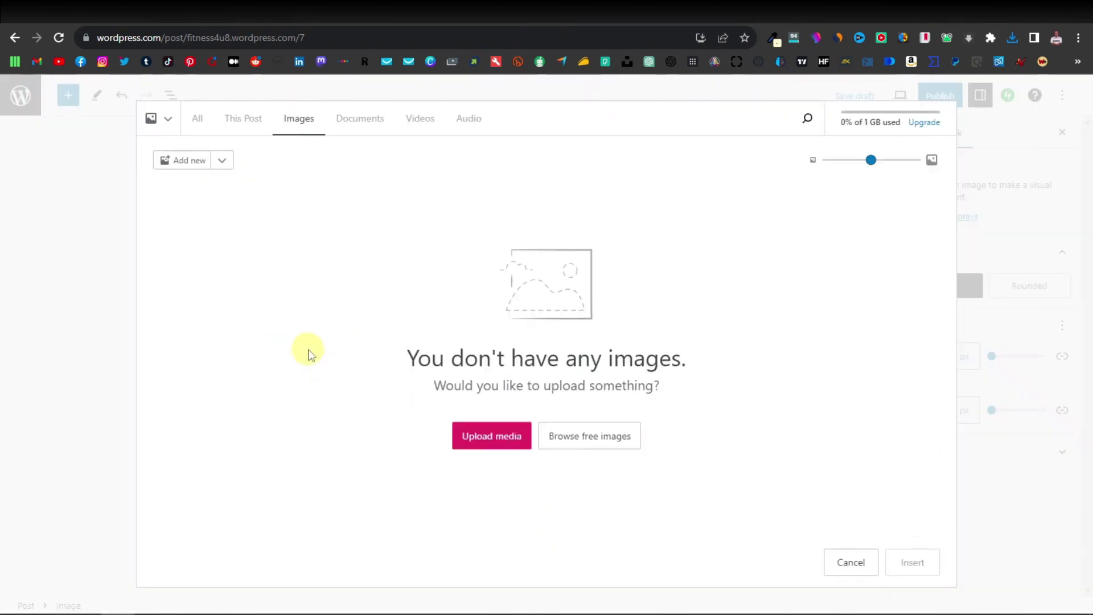
left_click(491, 439)
double_click(478, 319)
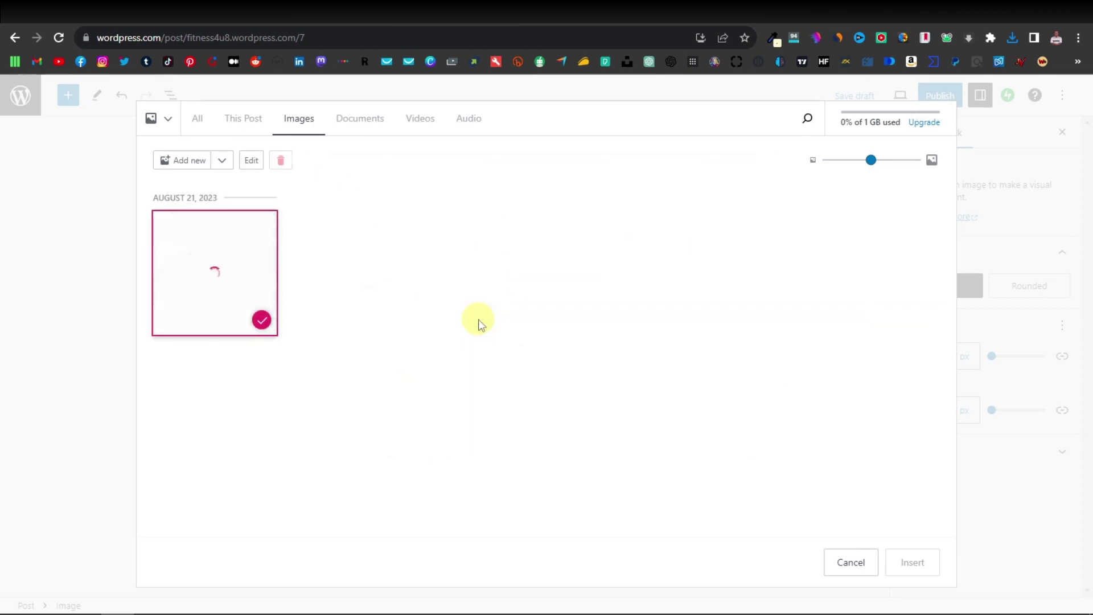
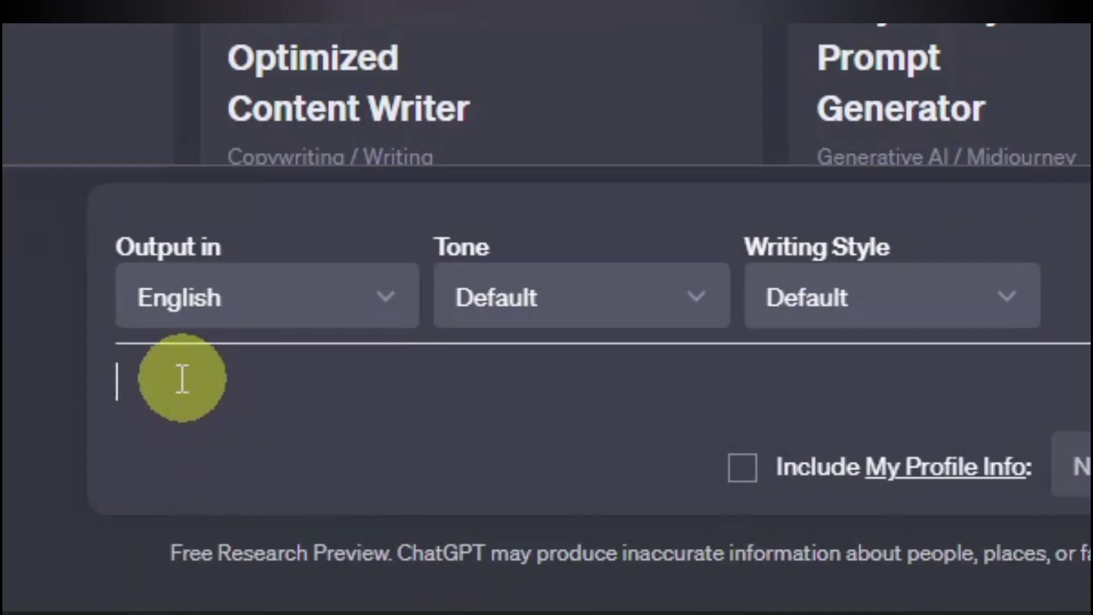
- Ask ChatGPT for content using the pasted post title "Best way to gain muscle fast" as a plain prompt
right_click(182, 378)
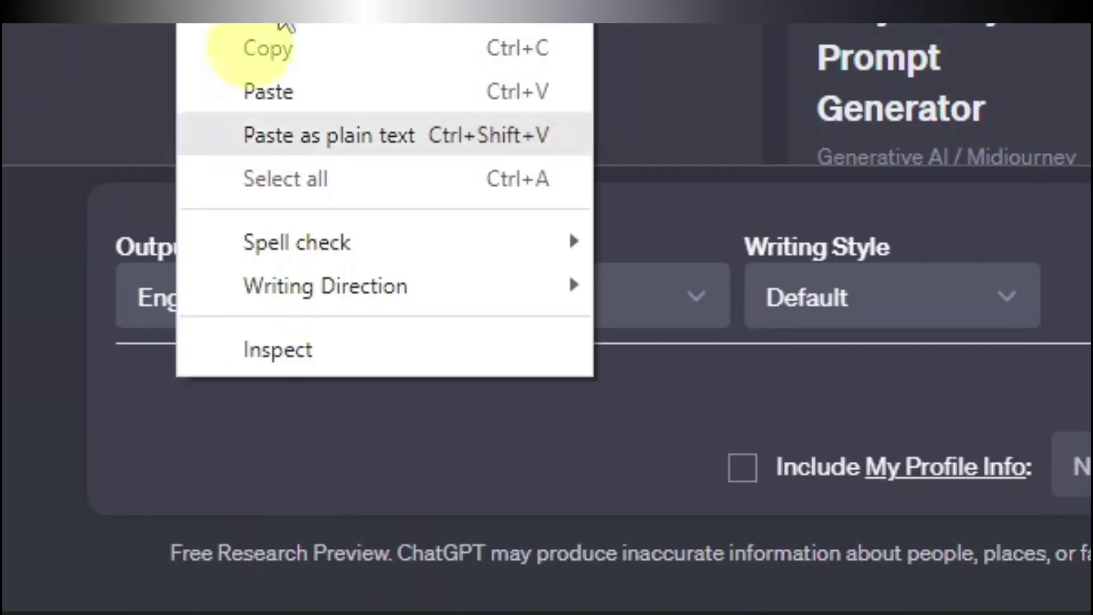
left_click(268, 97)
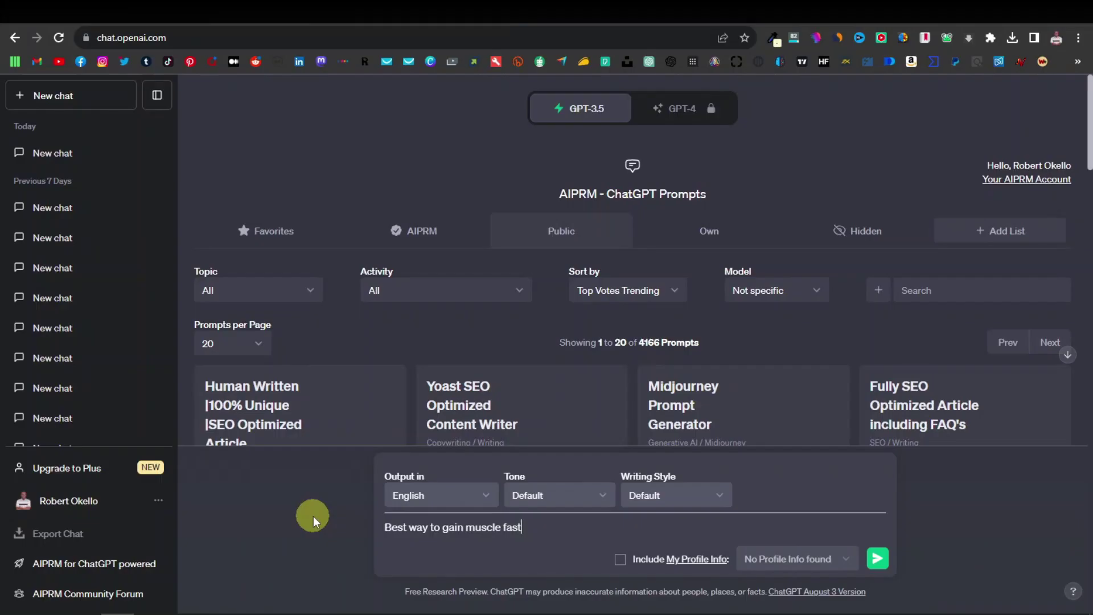
key("Return")
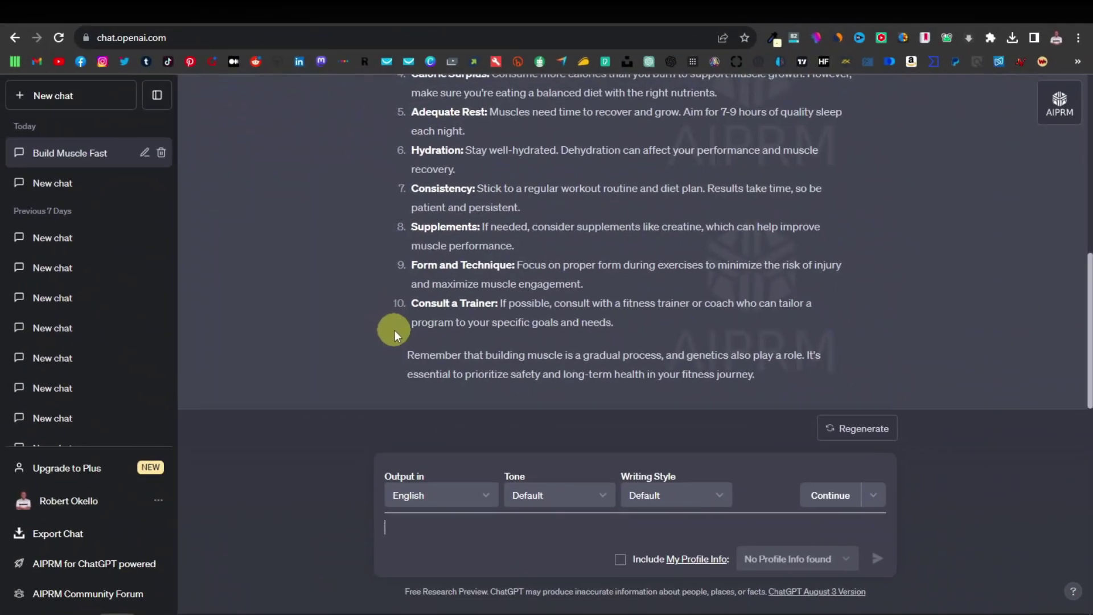
- Read through ChatGPT's numbered tips on gaining muscle to judge whether they suit a blog post
scroll(395, 330, "up", 10)
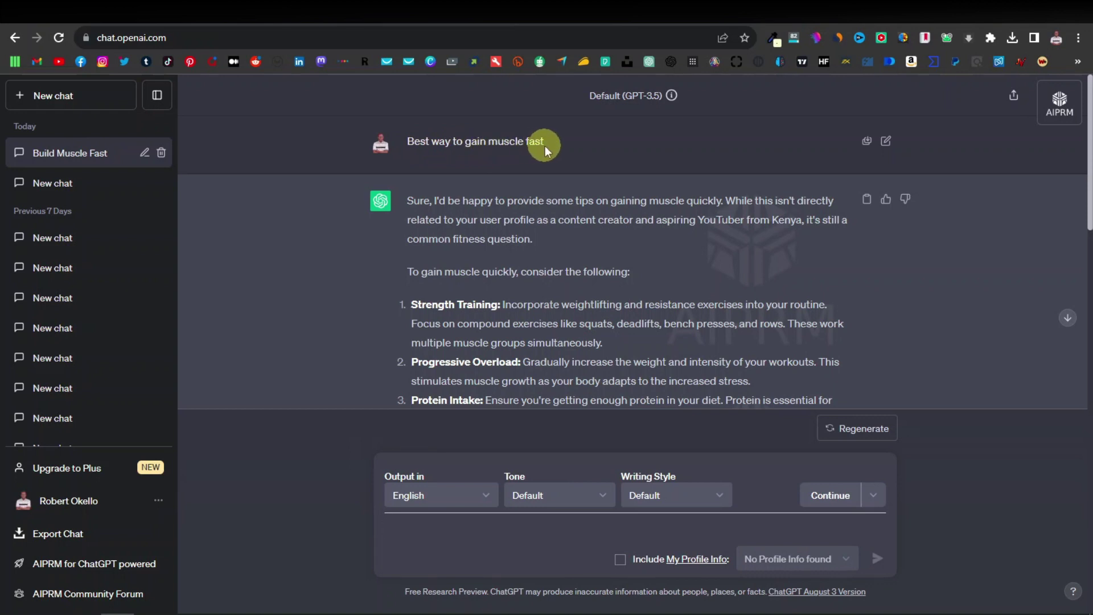
scroll(433, 261, "down", 3)
scroll(441, 261, "down", 4)
scroll(442, 263, "up", 6)
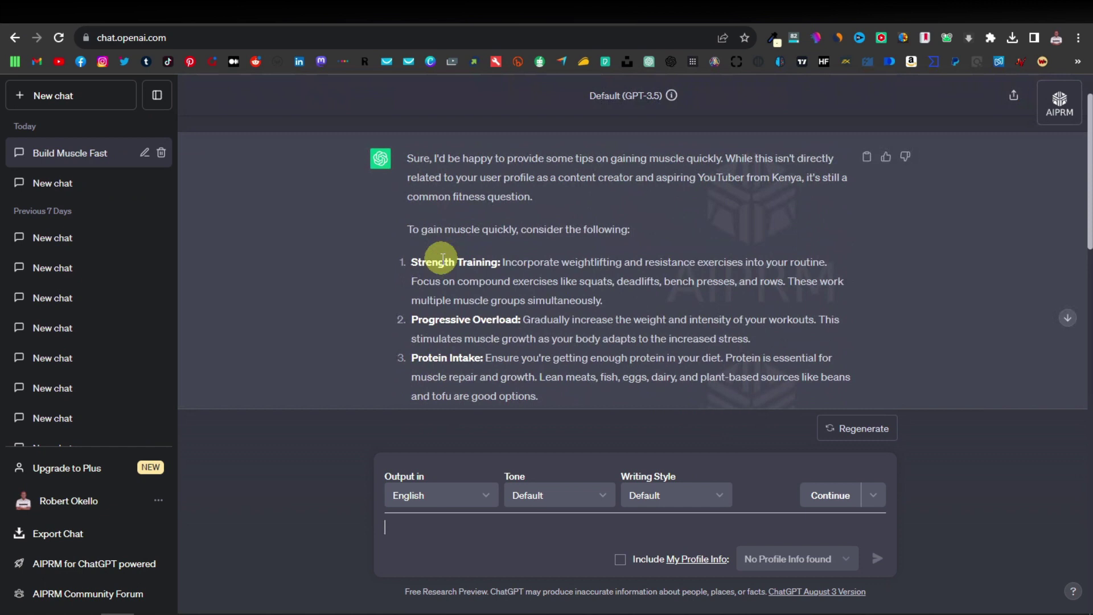
scroll(439, 259, "down", 1)
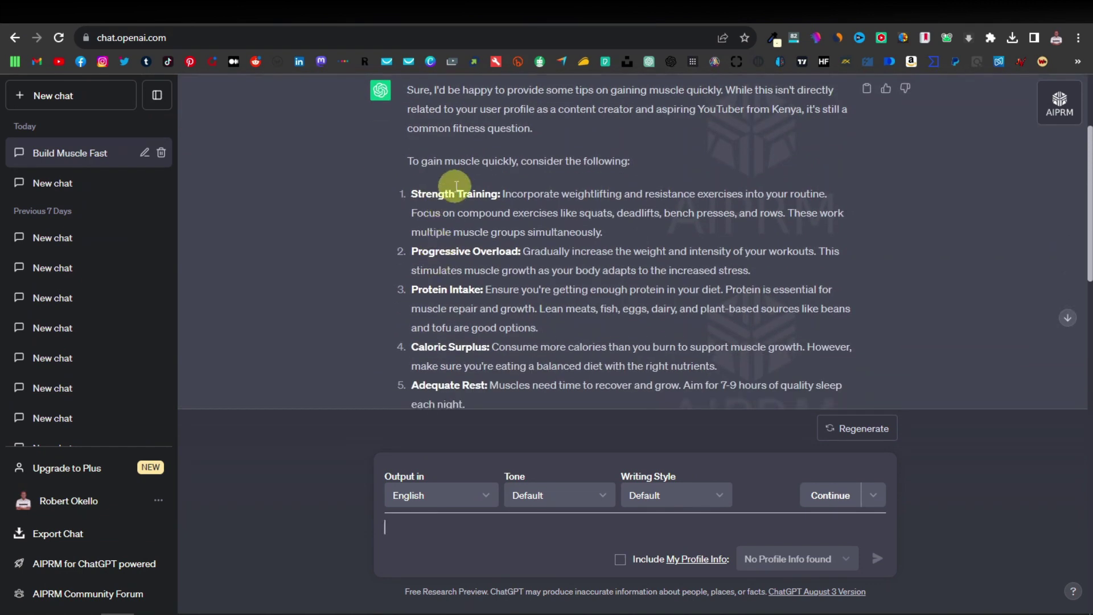
scroll(444, 256, "down", 4)
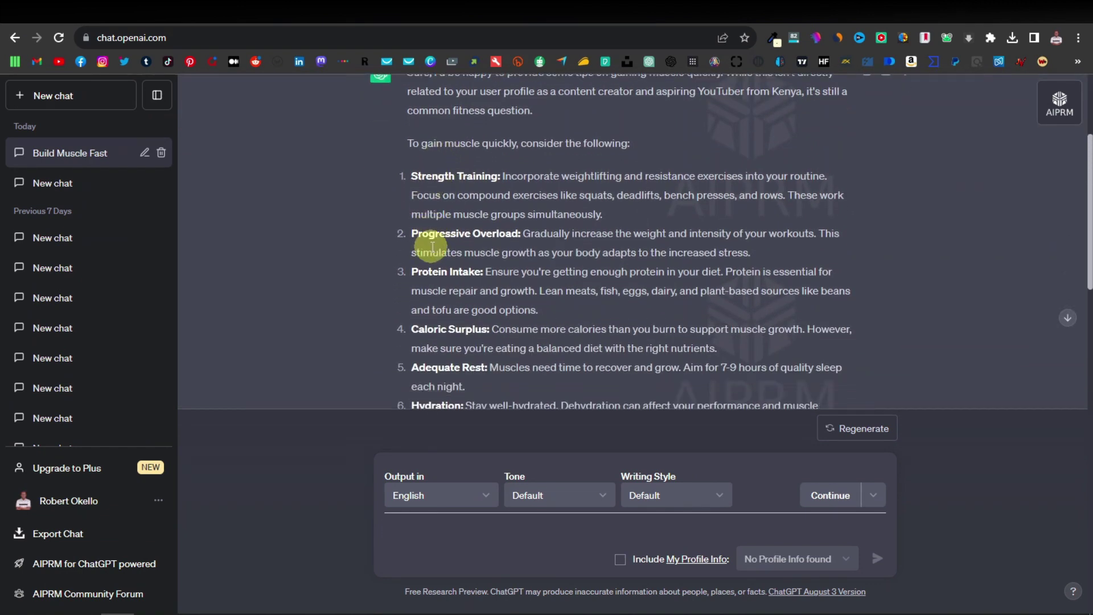
scroll(448, 271, "up", 5)
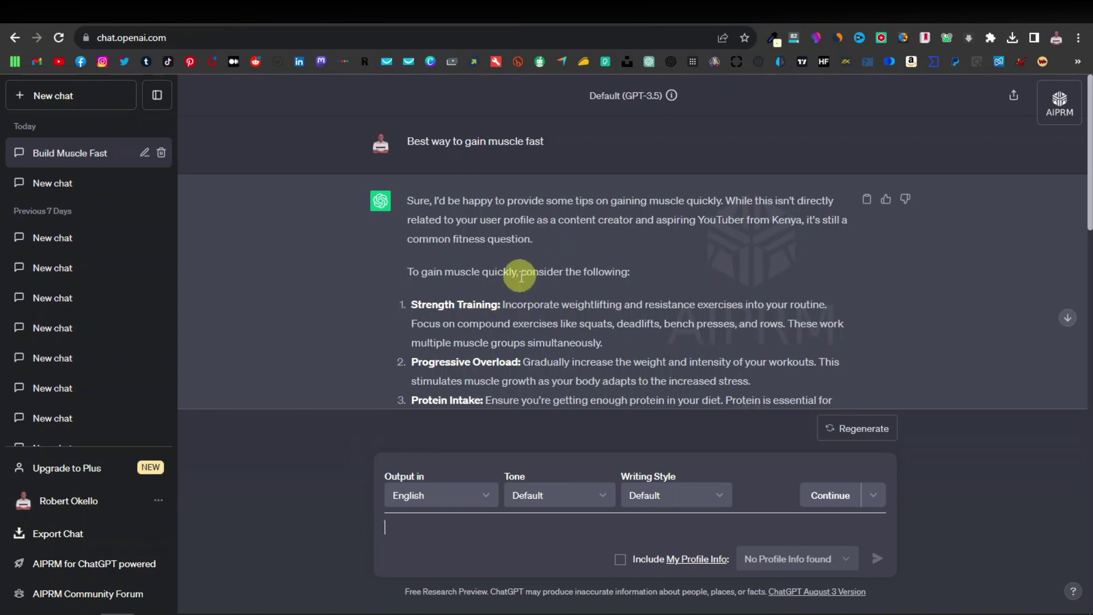
- Start a new ChatGPT chat and browse the public AIPRM prompts for a suitable article-writing template
left_click(76, 97)
scroll(490, 299, "down", 5)
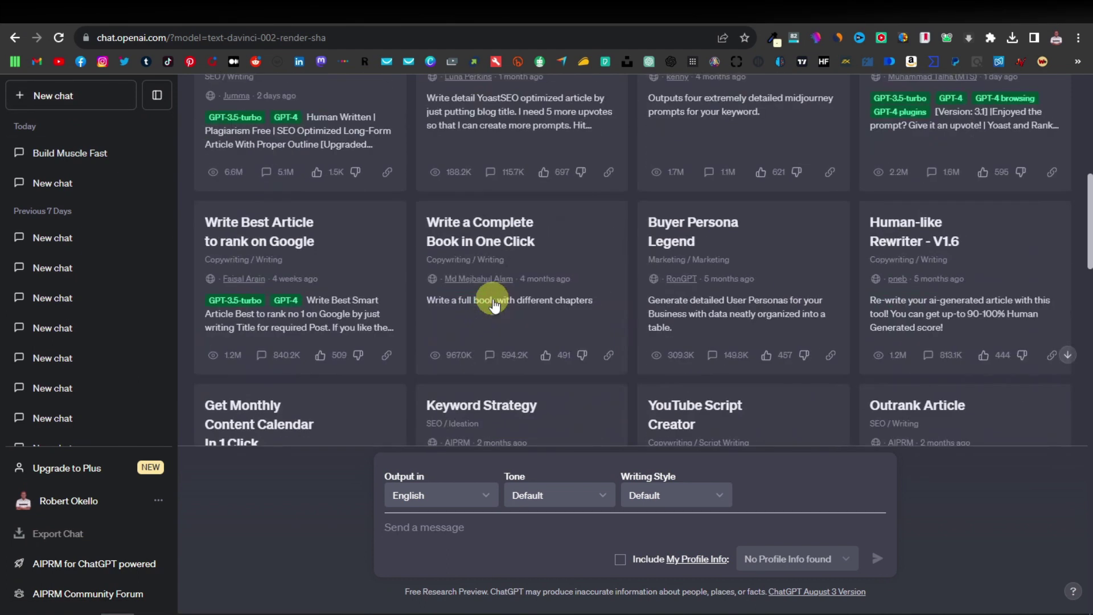
scroll(493, 304, "up", 5)
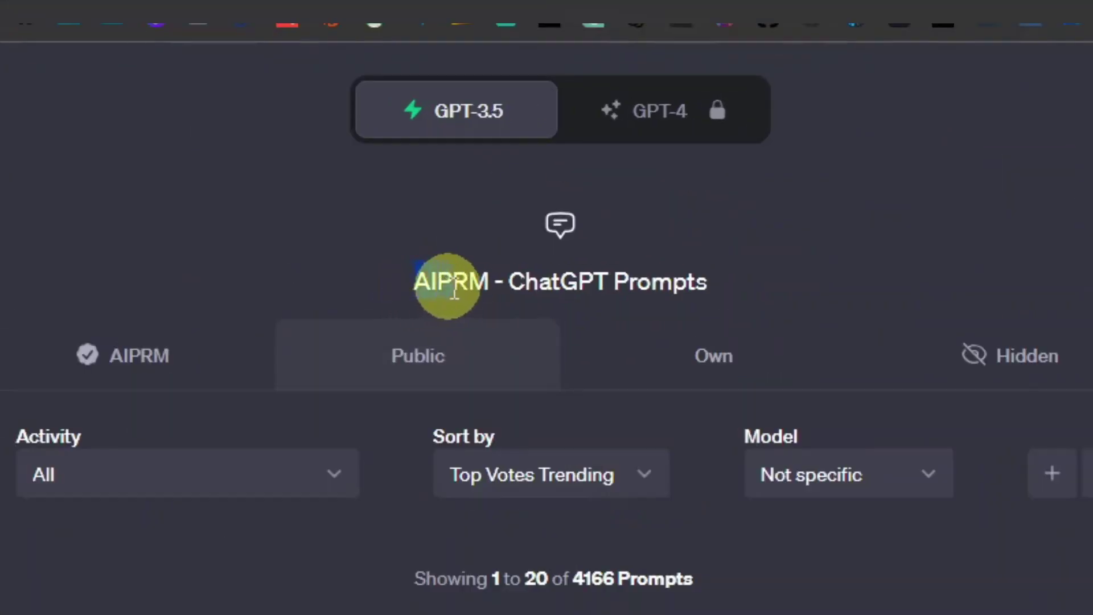
left_click_drag(559, 194, 649, 195)
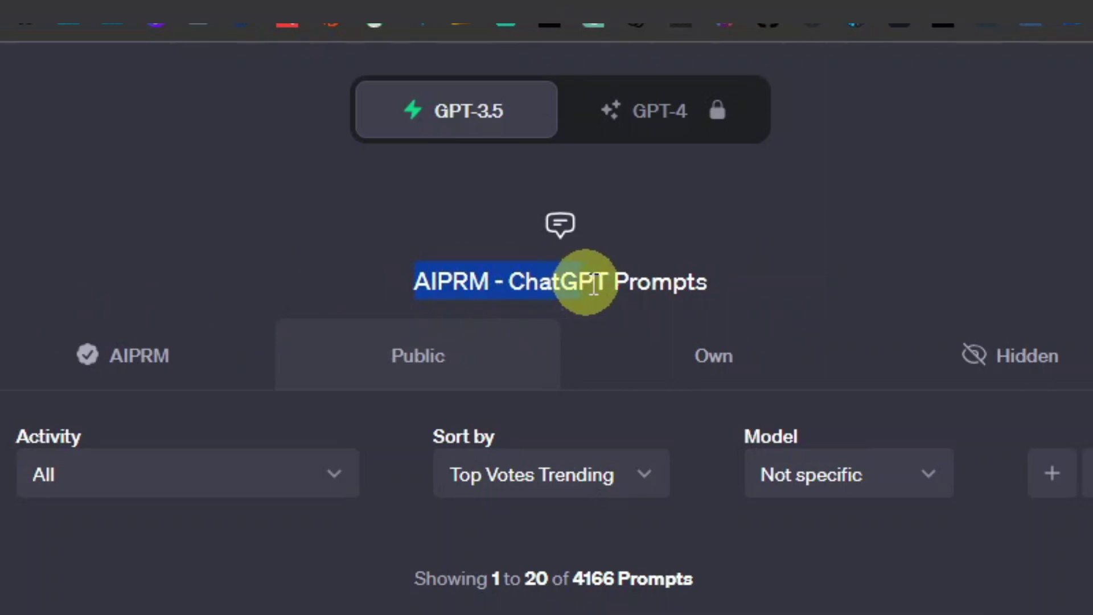
left_click_drag(594, 285, 783, 290)
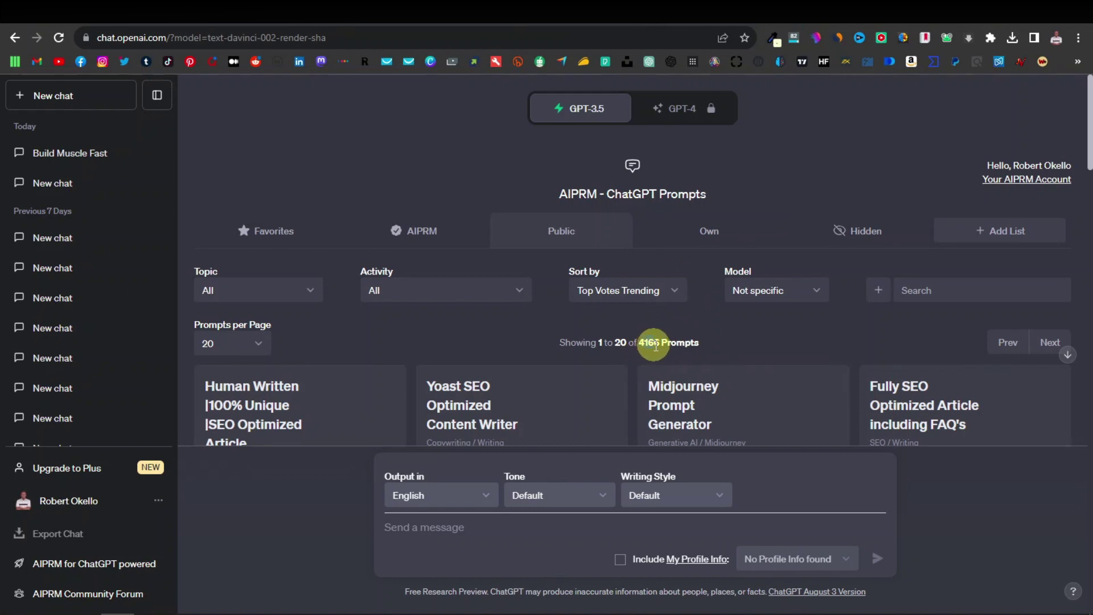
left_click_drag(638, 343, 705, 349)
scroll(652, 343, "down", 1)
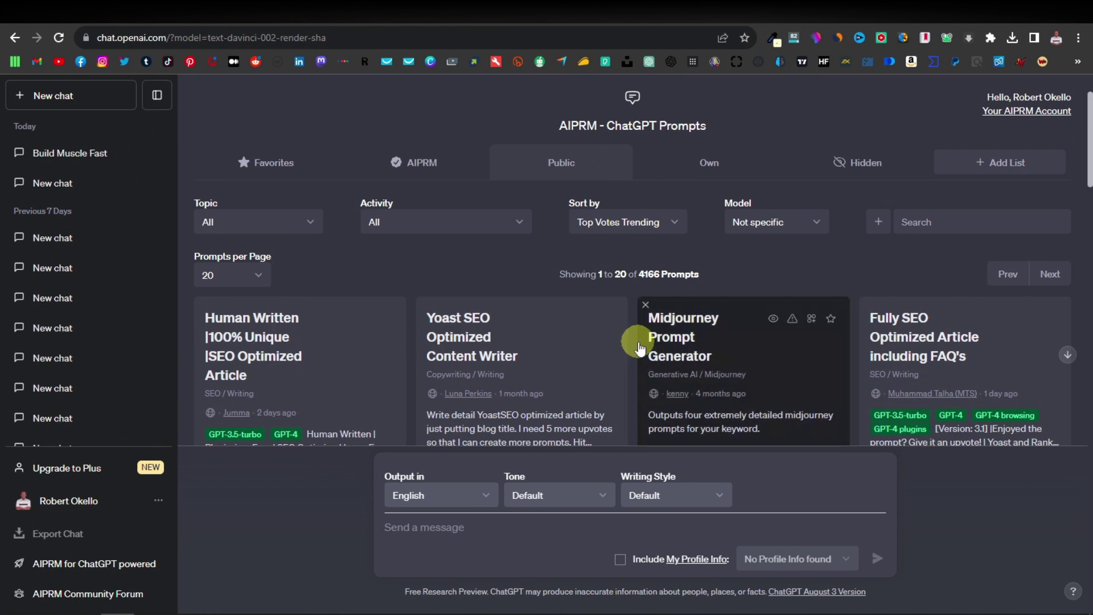
scroll(637, 344, "down", 1)
scroll(635, 344, "down", 2)
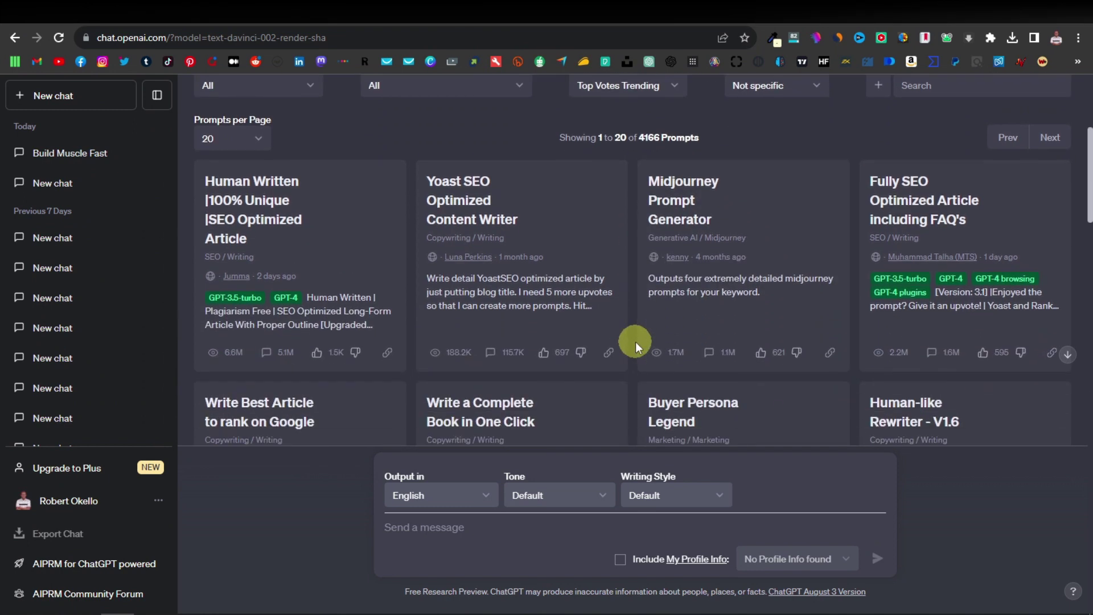
scroll(635, 342, "down", 3)
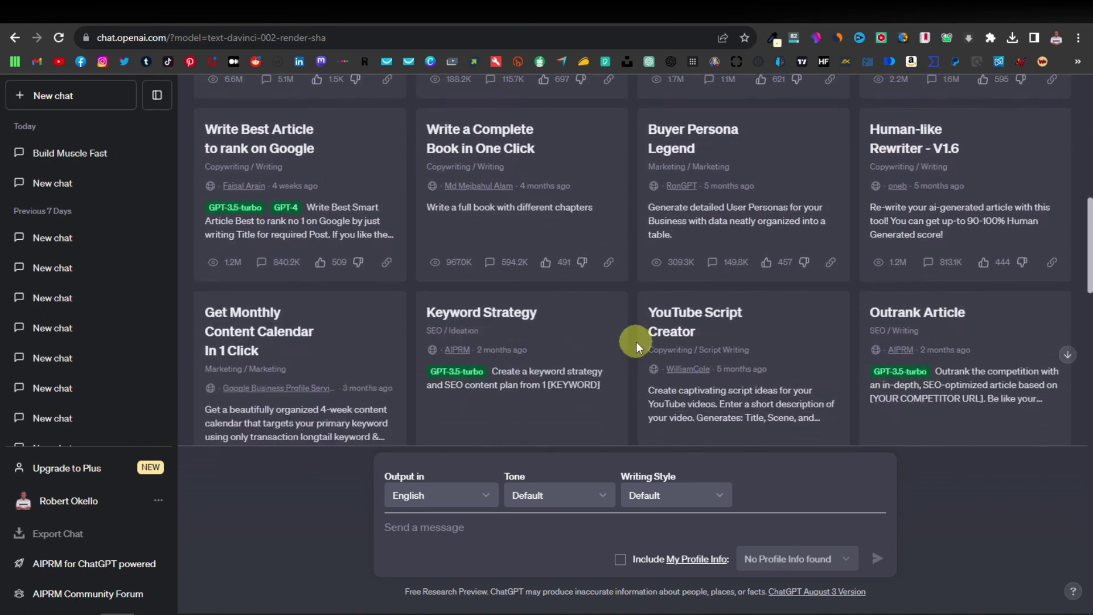
scroll(636, 342, "down", 3)
scroll(635, 327, "up", 11)
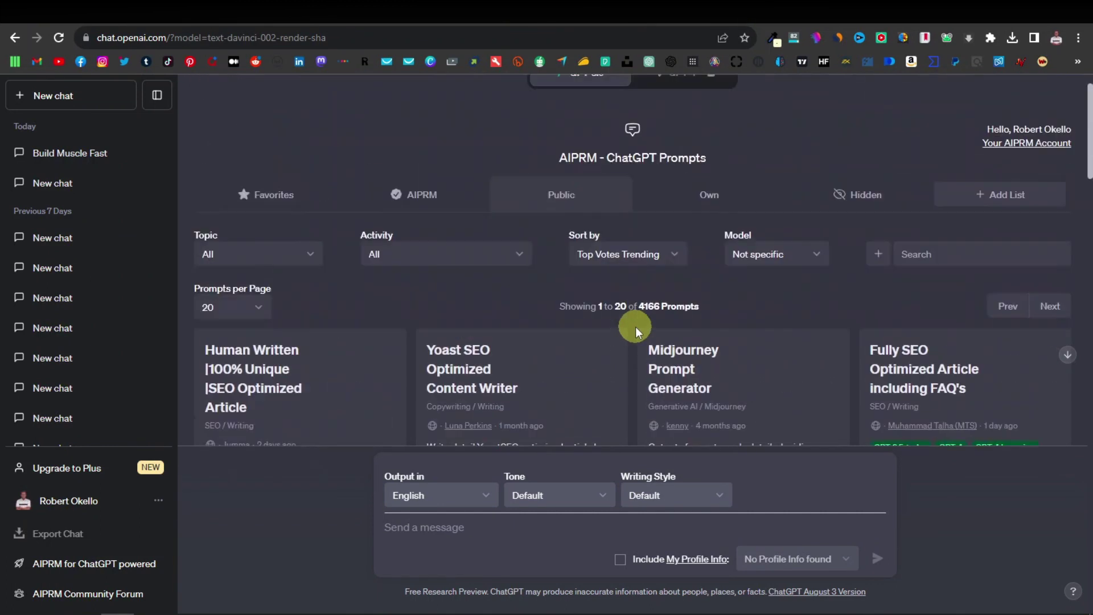
scroll(361, 285, "down", 2)
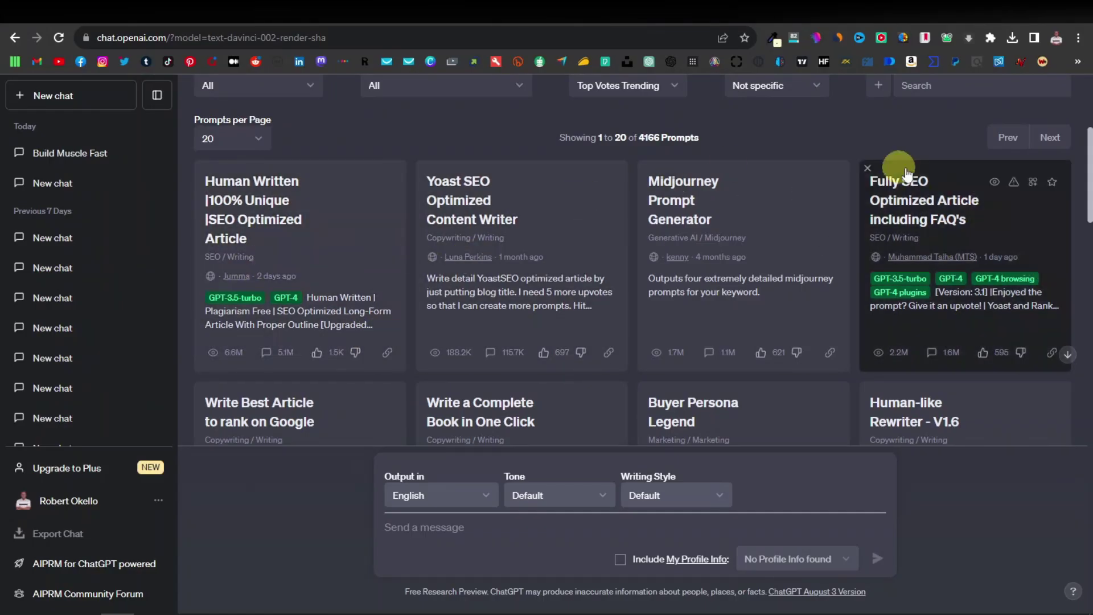
- Generate an article titled "Best way to gain muscle fast" with the AIPRM prompt "Fully SEO Optimized Article including FAQ's"
left_click(961, 236)
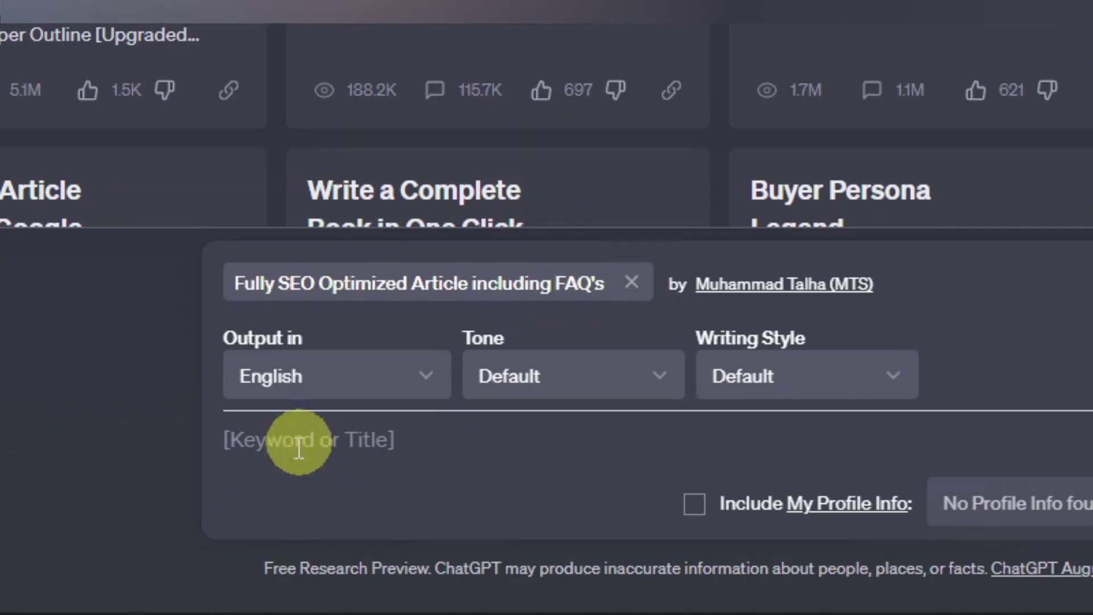
left_click(277, 449)
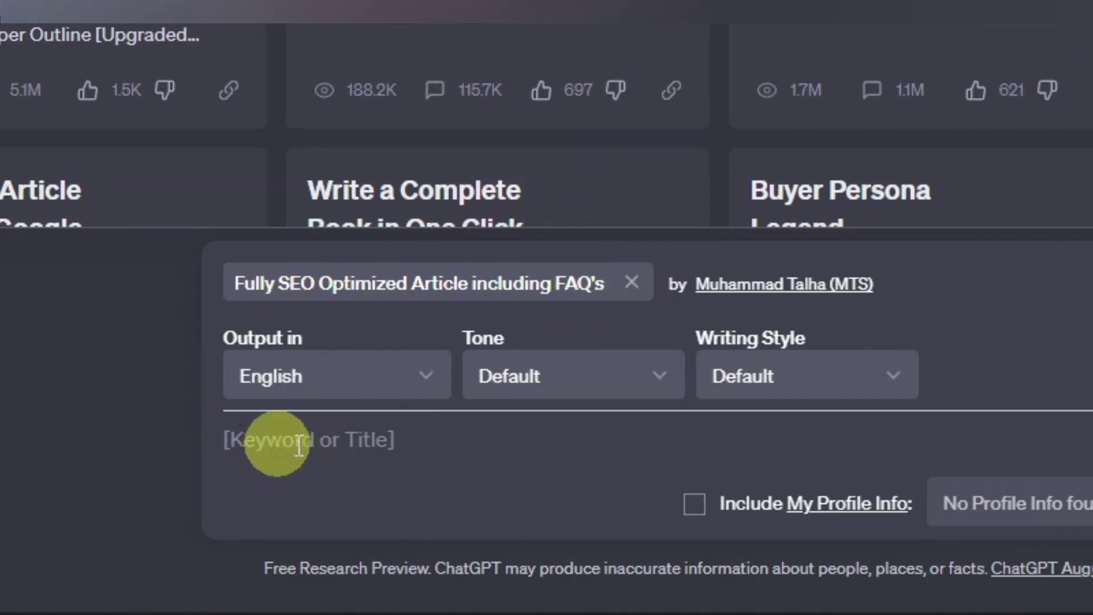
right_click(288, 449)
left_click(353, 230)
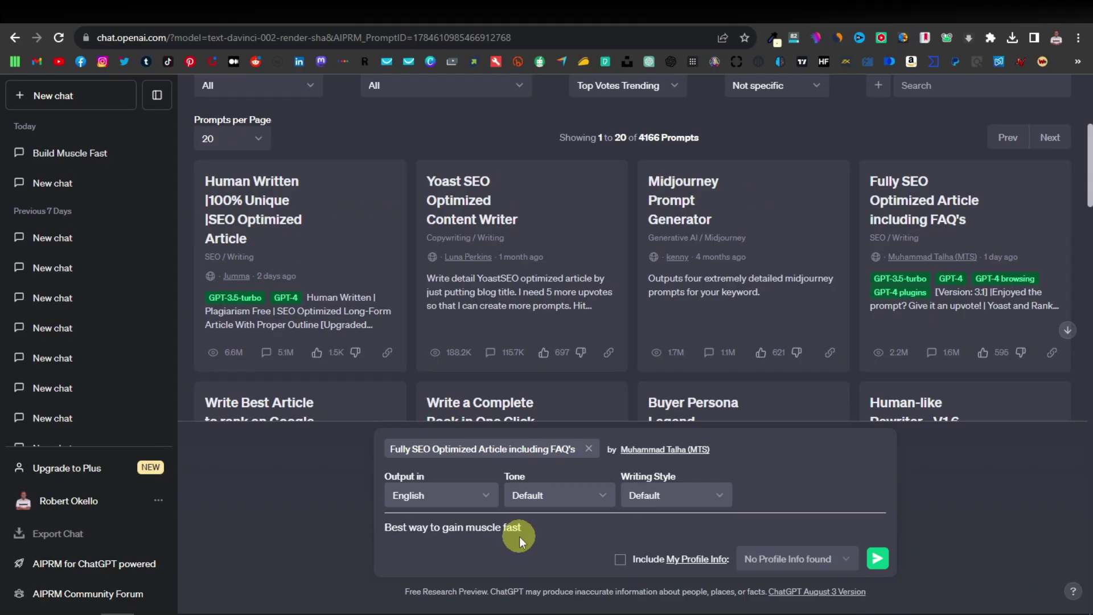
left_click(876, 557)
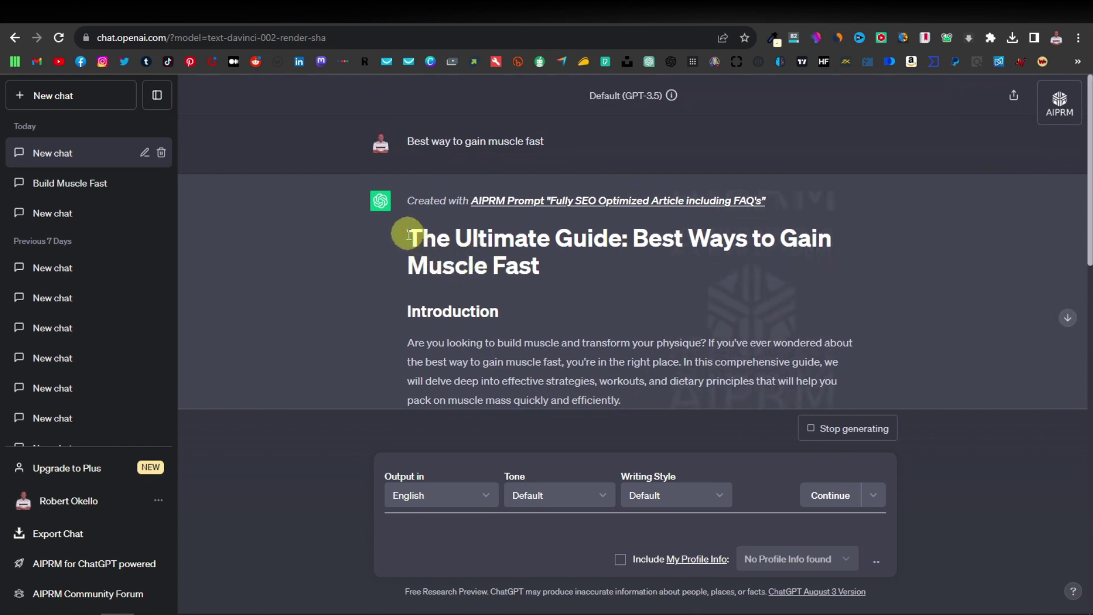
- Read through the generated article from its title and workout sections to the FAQs and conclusion
left_click_drag(407, 237, 533, 253)
left_click(600, 264)
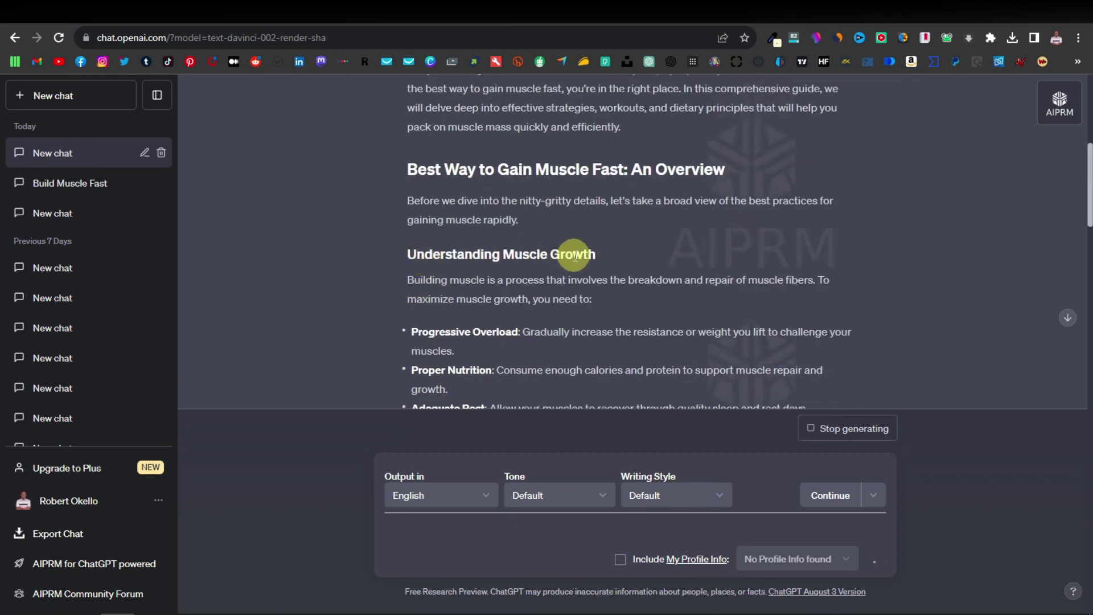
scroll(455, 273, "down", 5)
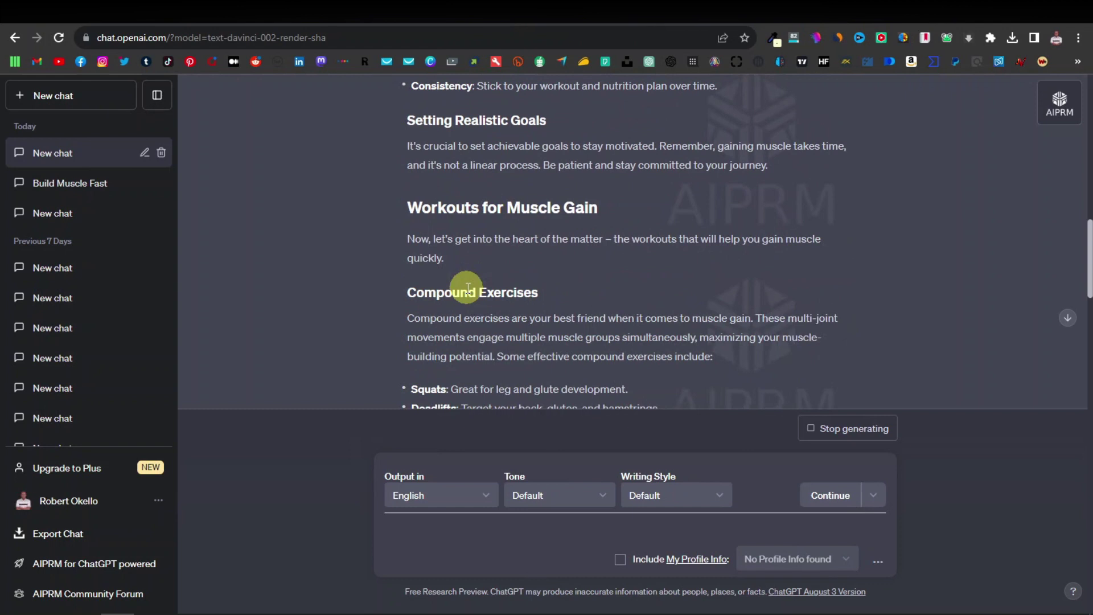
scroll(467, 287, "down", 15)
scroll(468, 287, "down", 5)
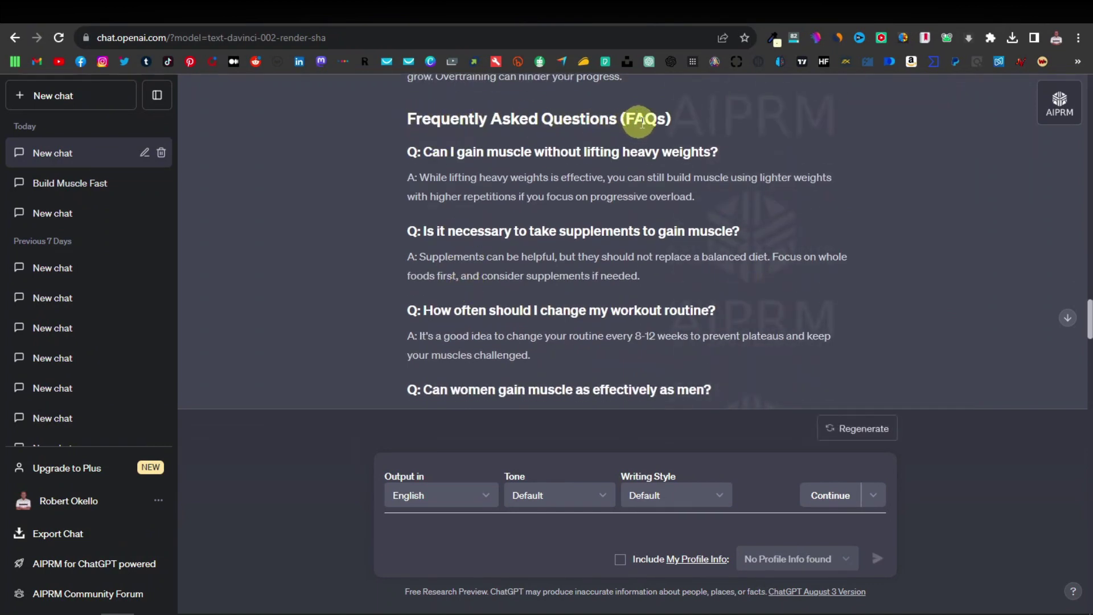
scroll(552, 319, "down", 4)
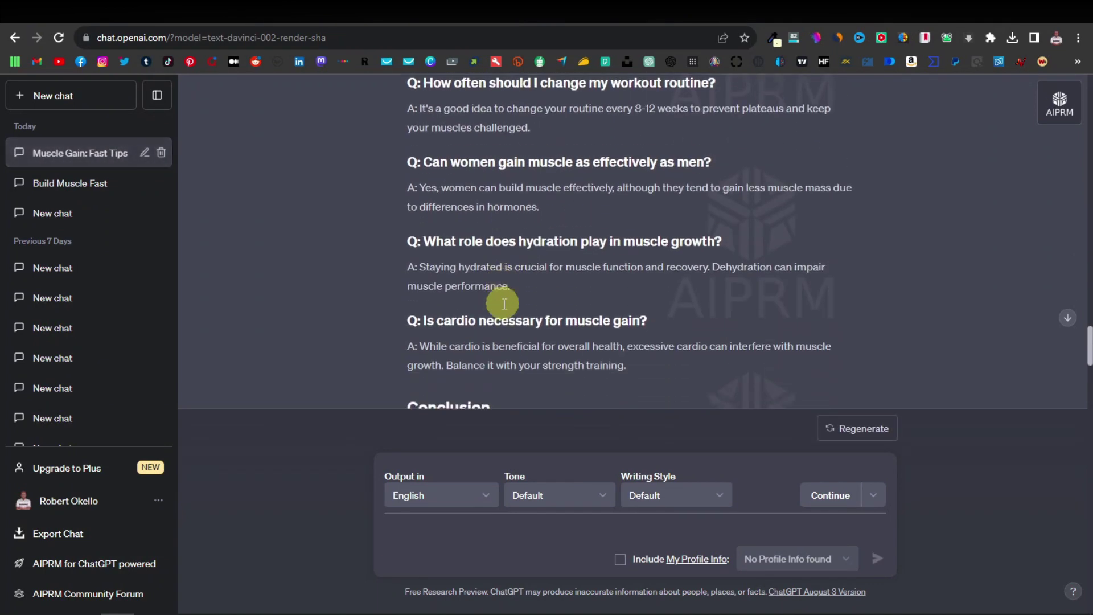
scroll(504, 303, "down", 3)
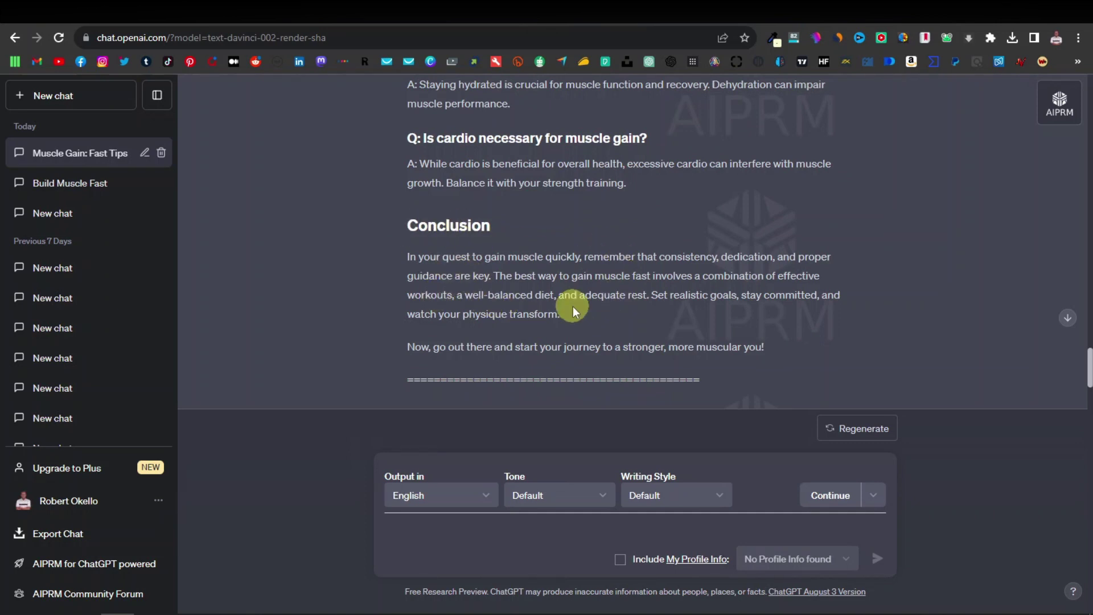
- Copy the generated article text from the Introduction heading through the Conclusion and switch back to the WordPress.com post
left_click_drag(581, 317, 419, 313)
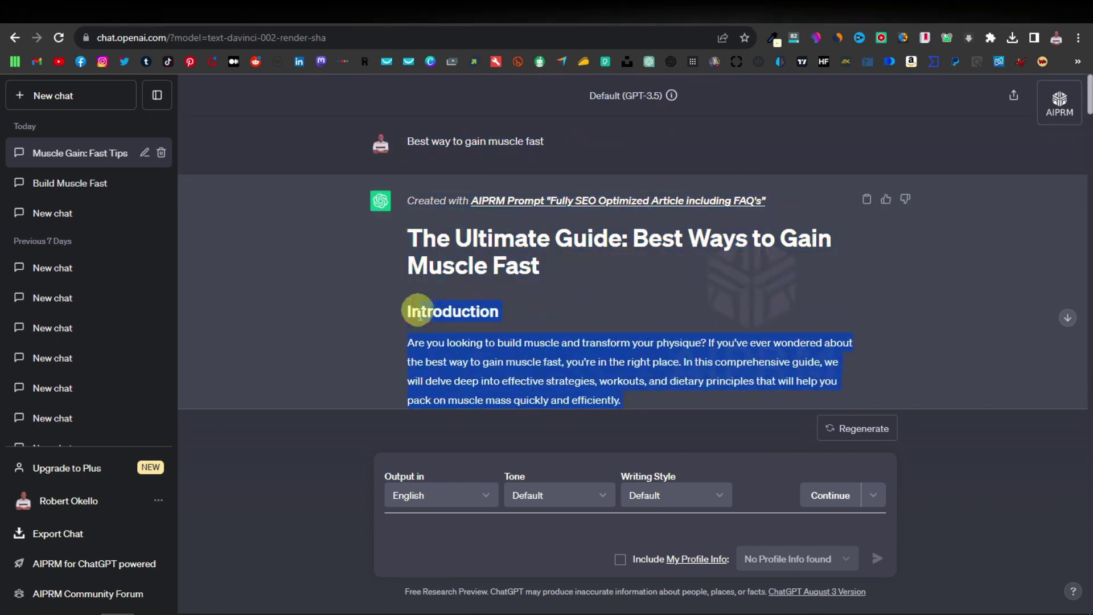
scroll(508, 357, "down", 20)
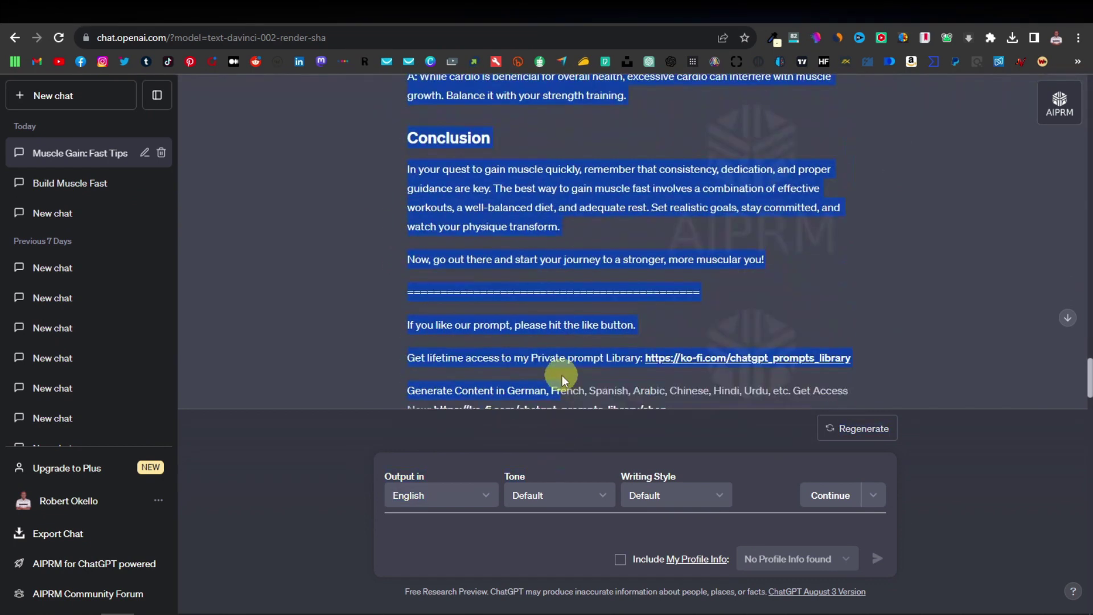
key("ctrl+Tab")
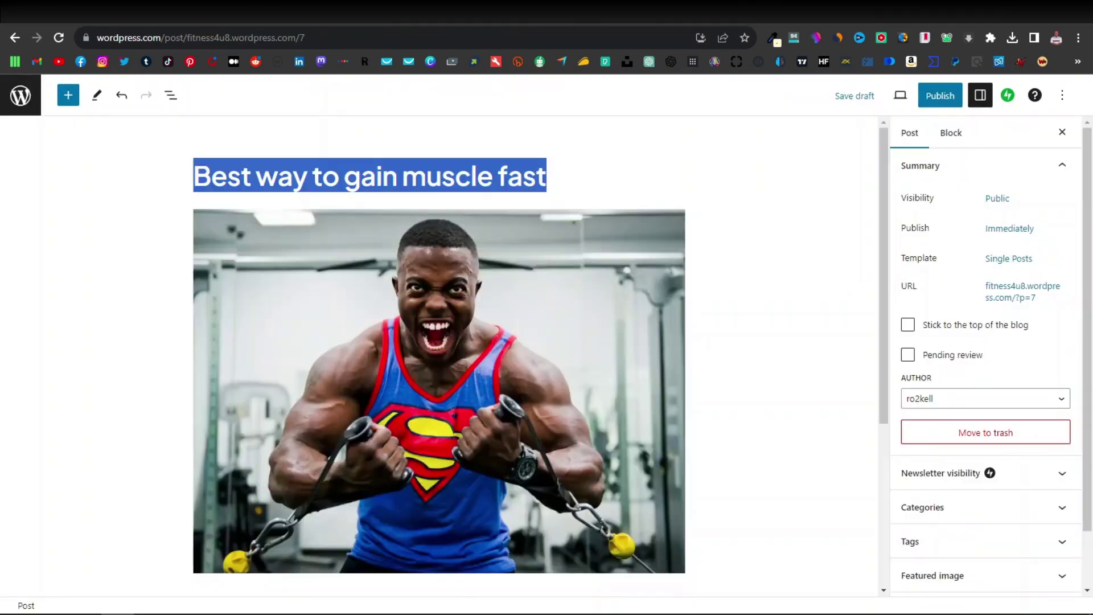
- Paste the copied article text into the empty paragraph below the photo in the post
scroll(369, 415, "down", 5)
left_click(243, 340)
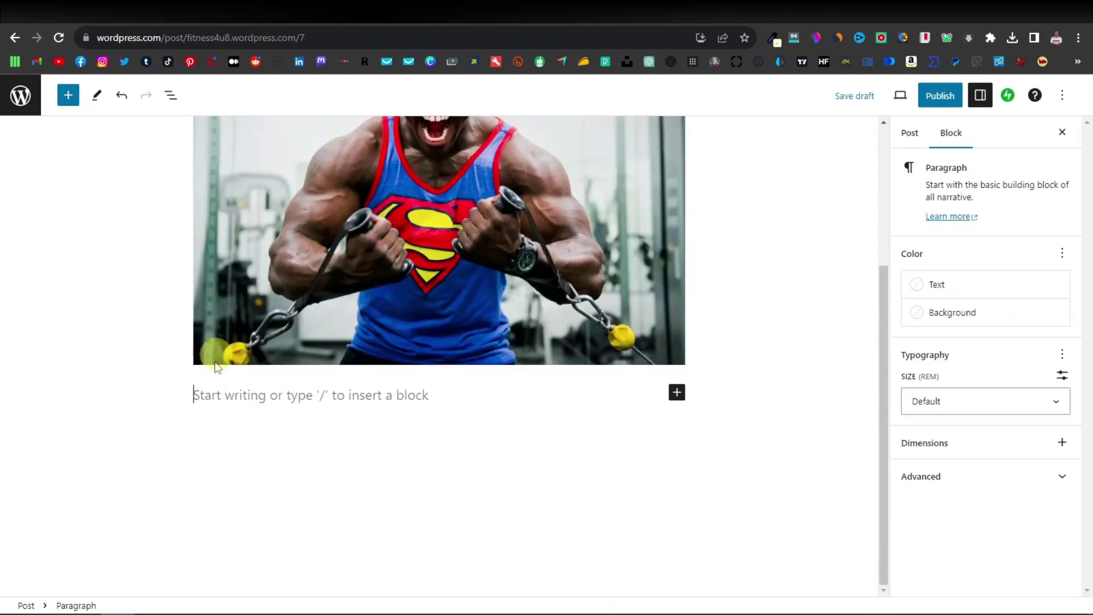
right_click(212, 405)
left_click(275, 505)
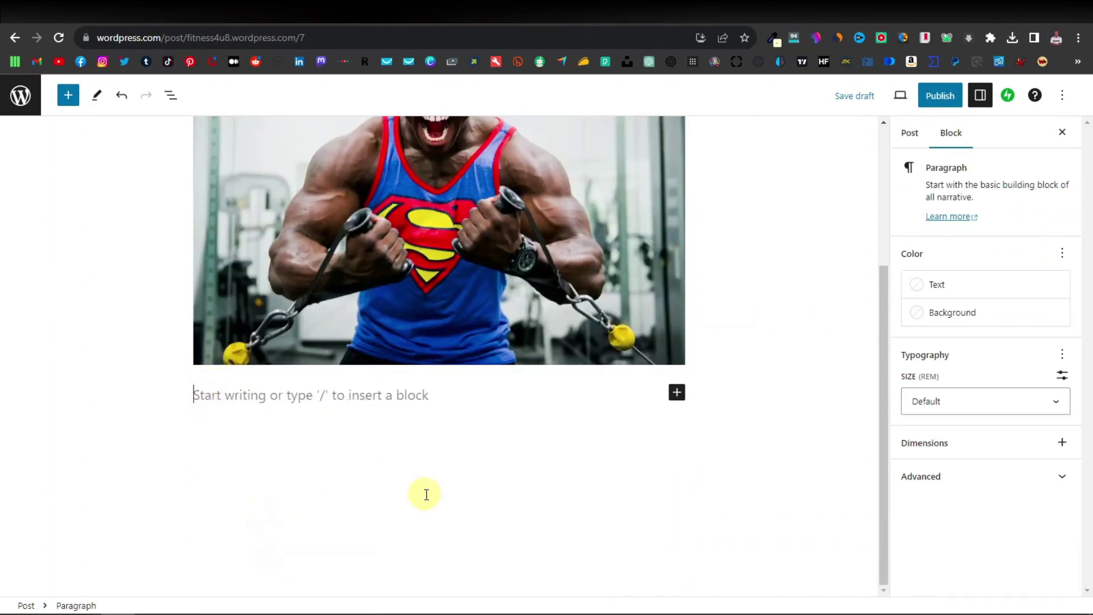
- Review the pasted article in the post, from the title and photo through the workout, nutrition and recovery sections
scroll(555, 435, "up", 20)
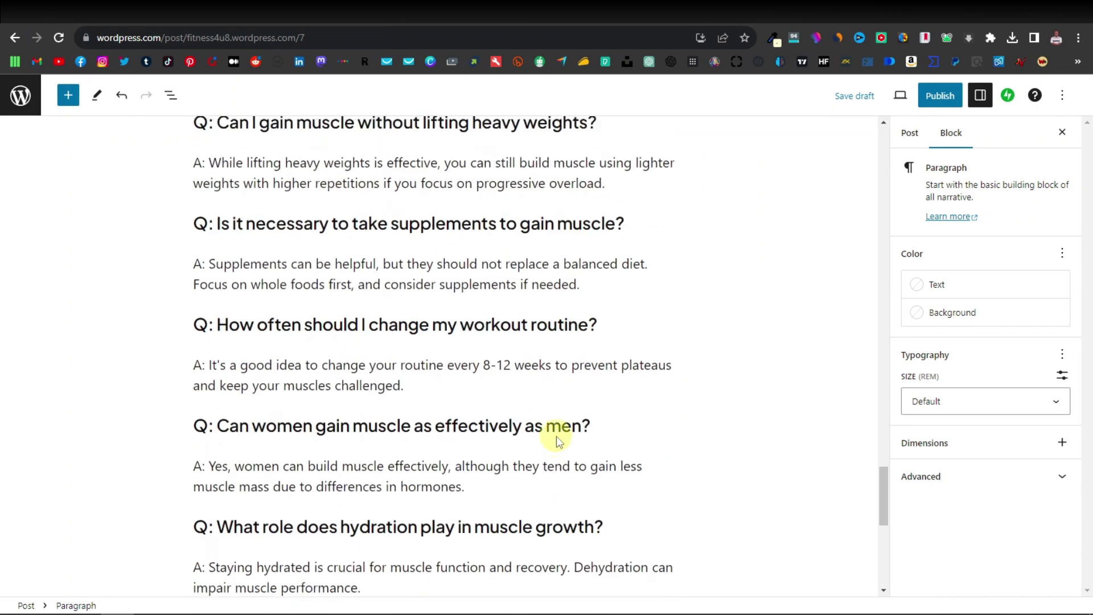
scroll(558, 436, "up", 10)
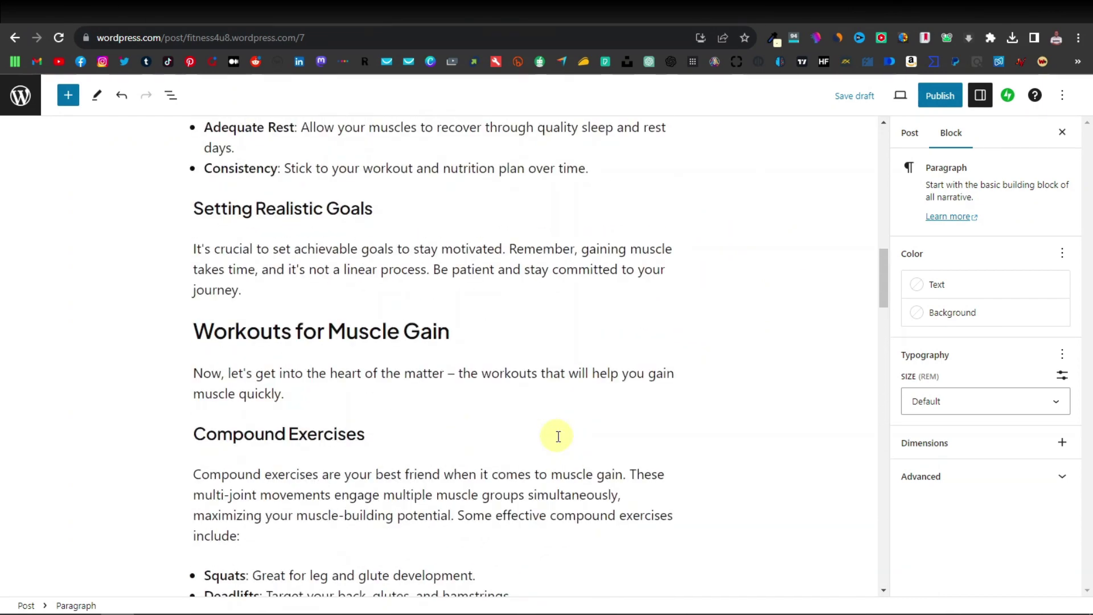
scroll(557, 435, "up", 15)
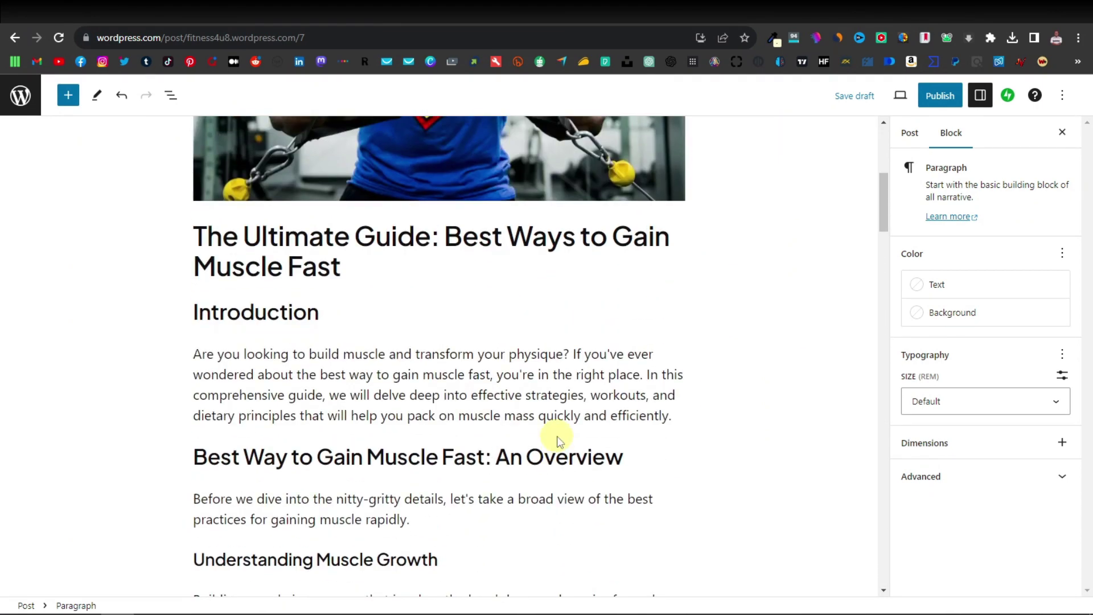
scroll(560, 440, "up", 7)
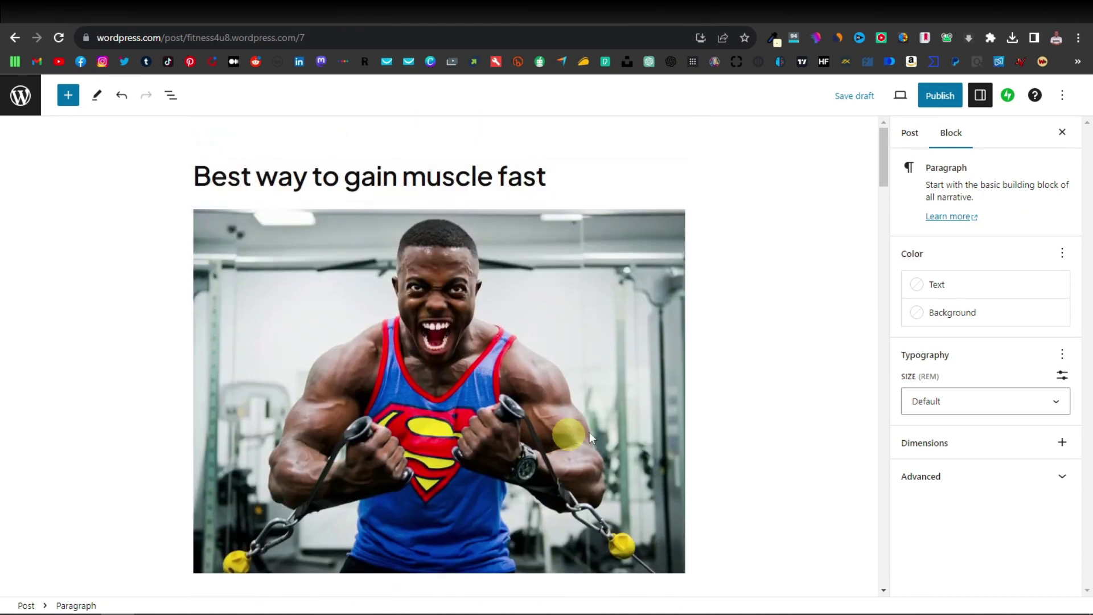
scroll(770, 380, "down", 3)
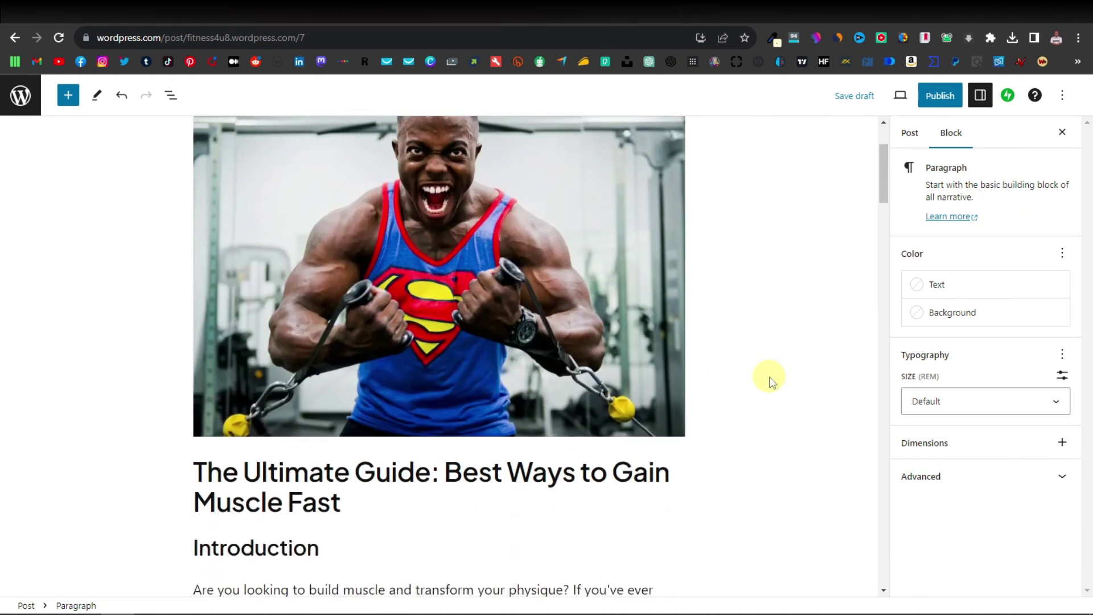
scroll(769, 381, "down", 12)
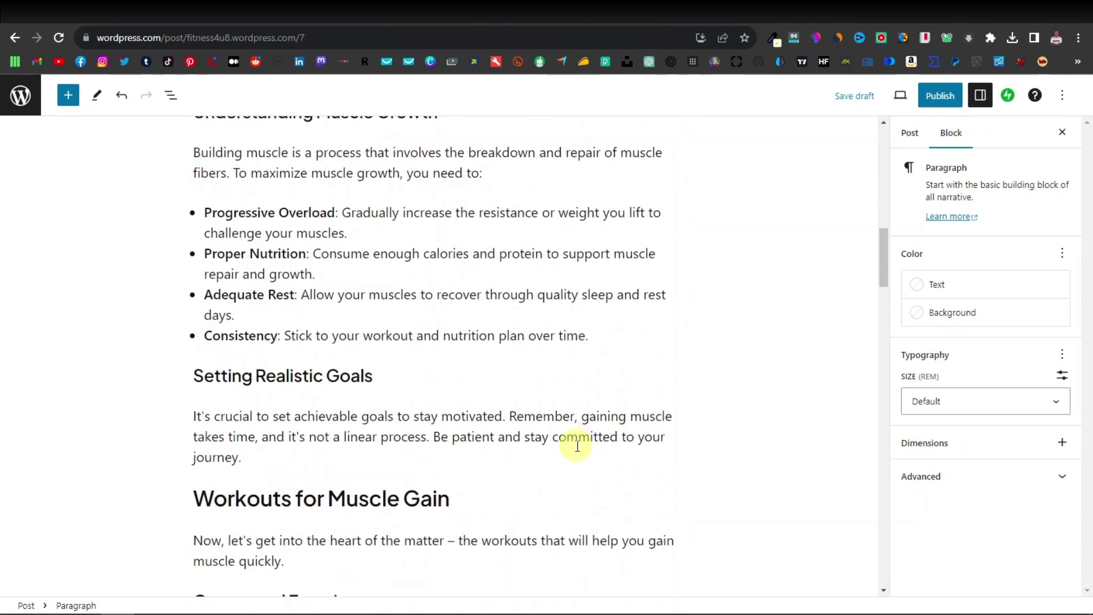
scroll(578, 446, "down", 12)
scroll(576, 444, "down", 11)
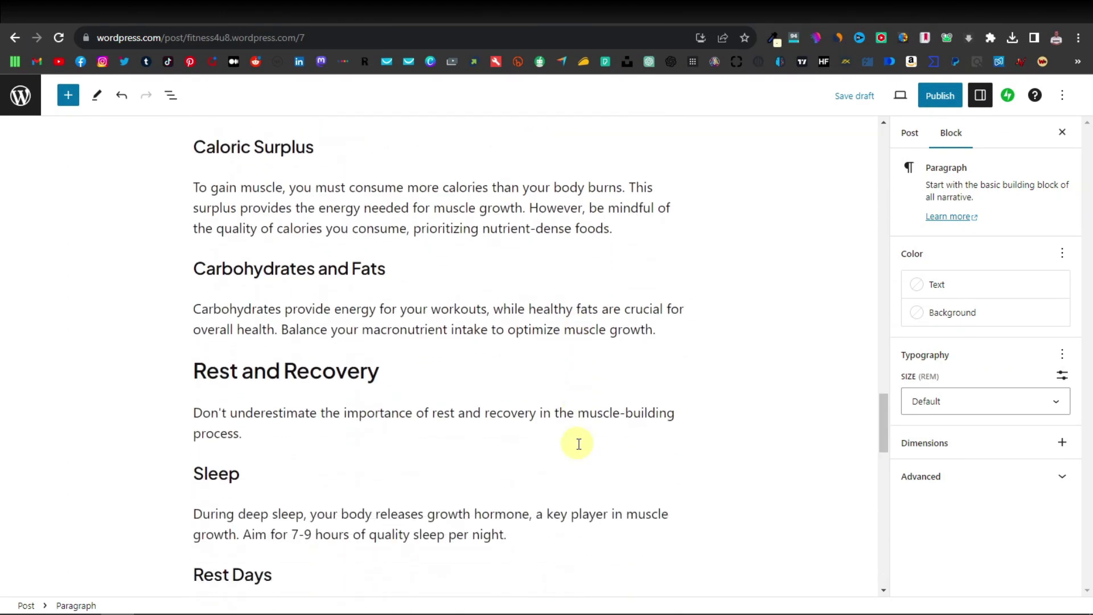
scroll(579, 444, "up", 17)
scroll(580, 441, "up", 18)
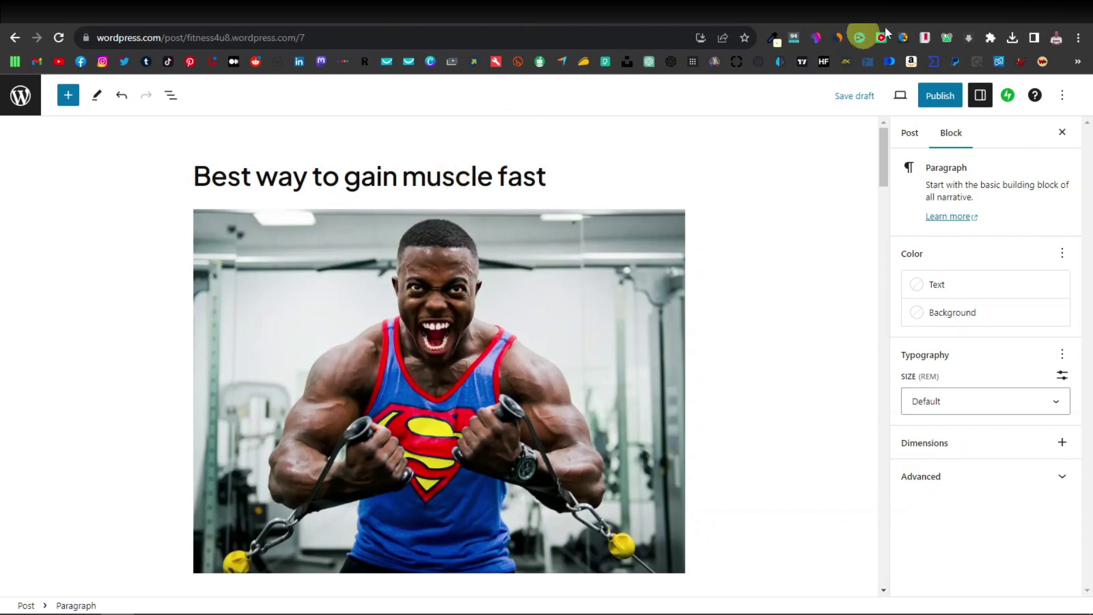
- Open moreniche.com in a new browser tab and look over the affiliate network's home page
key("ctrl+t")
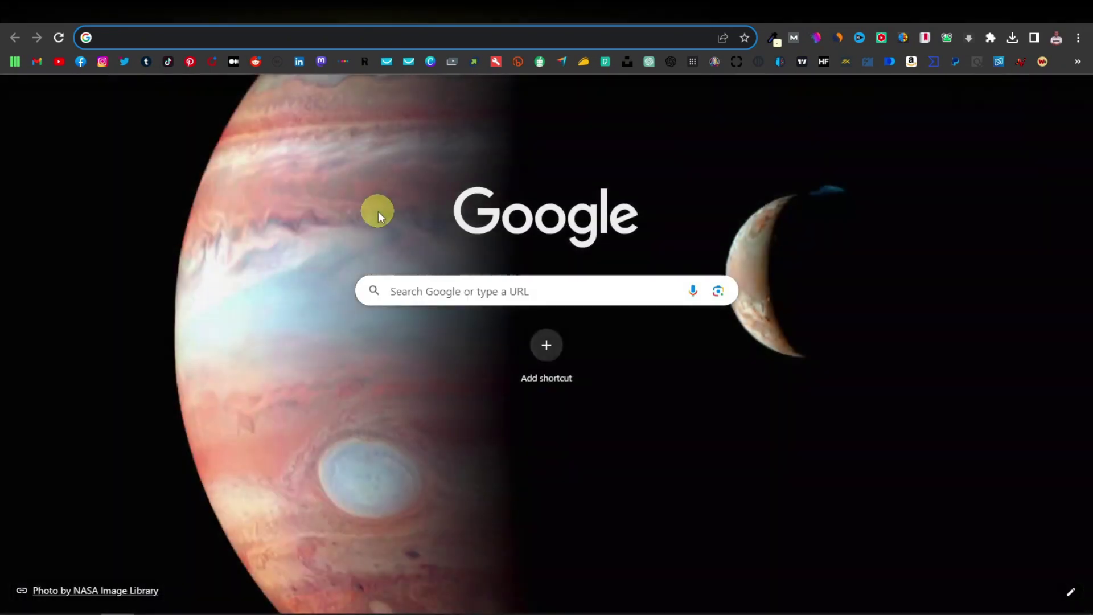
type("m")
key("Return")
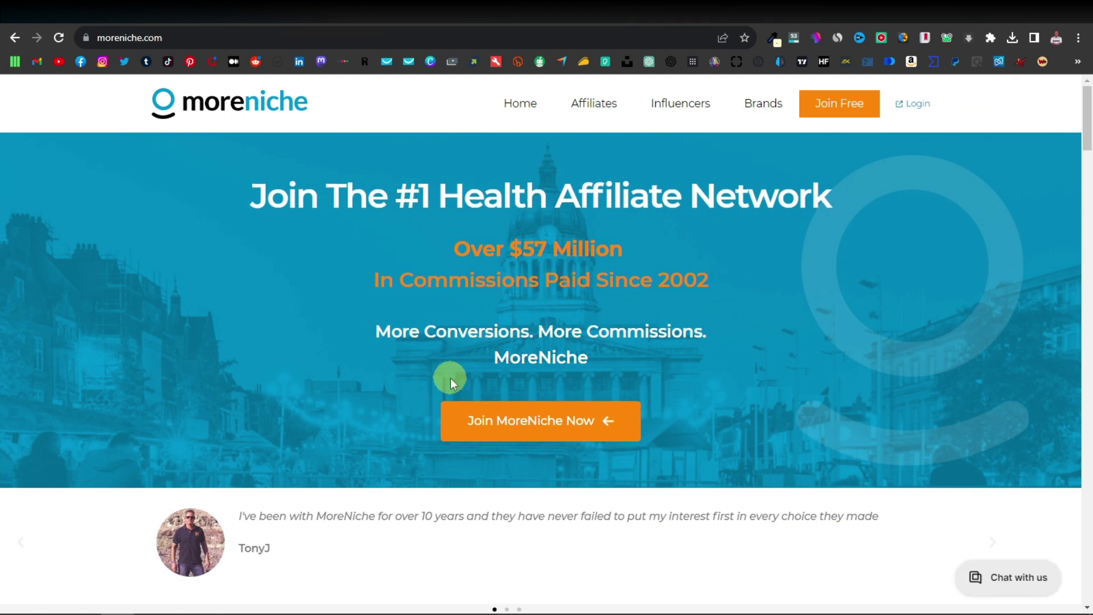
scroll(450, 378, "down", 1)
scroll(450, 378, "down", 5)
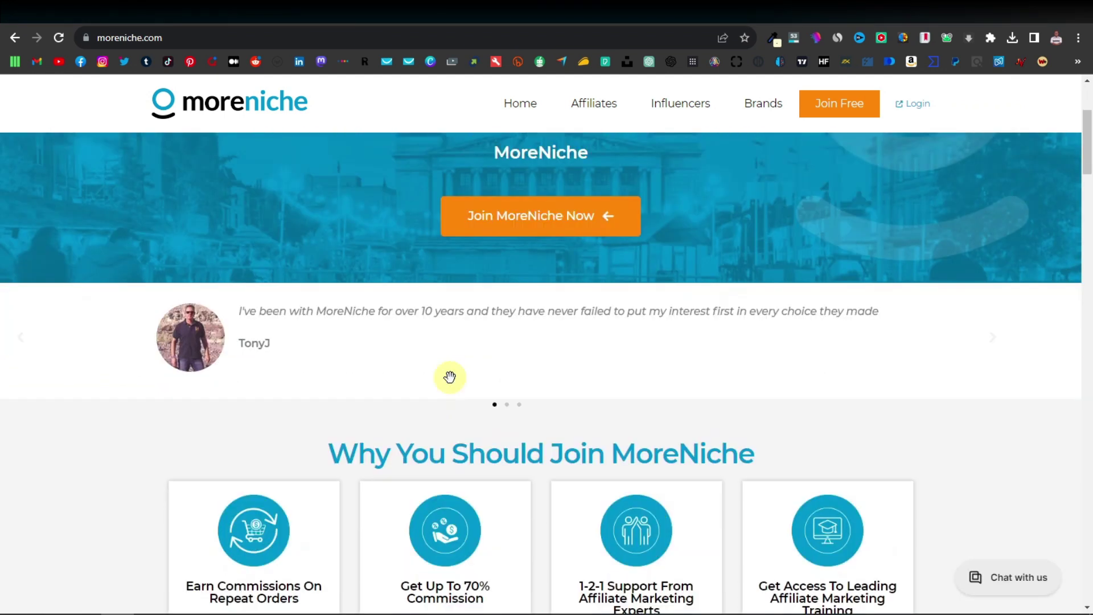
scroll(450, 378, "down", 4)
scroll(453, 380, "up", 12)
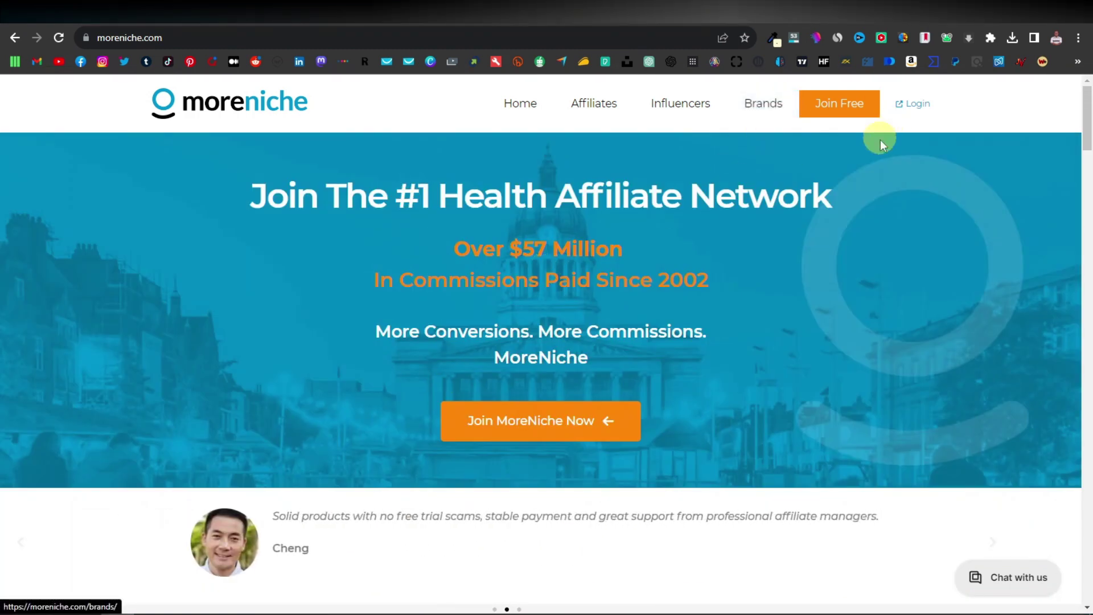
- Go to the MoreNiche partner offers page and browse the listed products and their categories
left_click(763, 103)
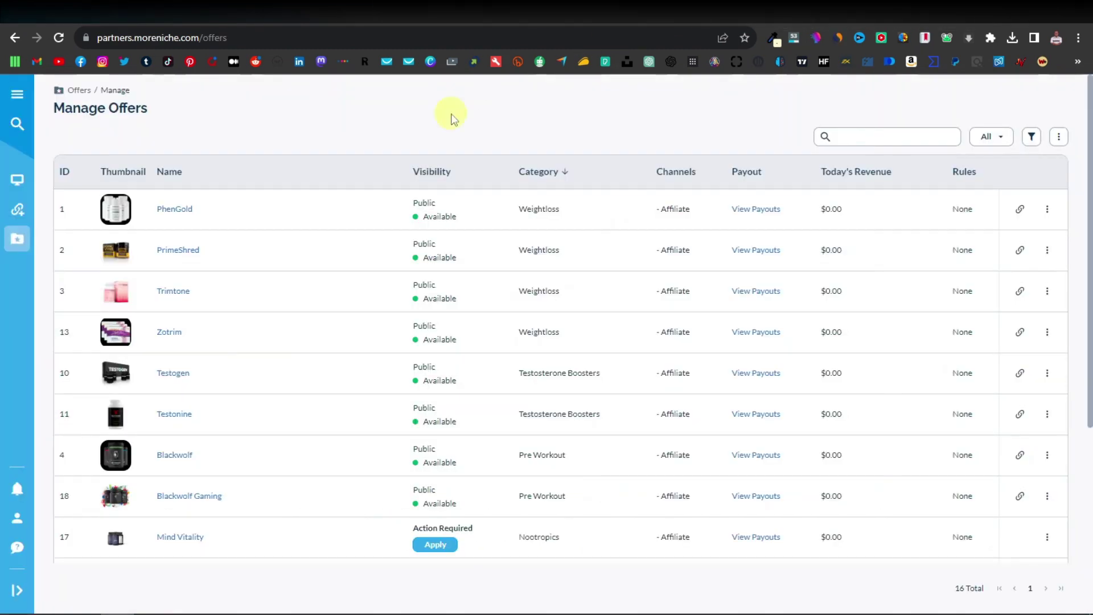
scroll(239, 311, "down", 1)
scroll(244, 312, "up", 1)
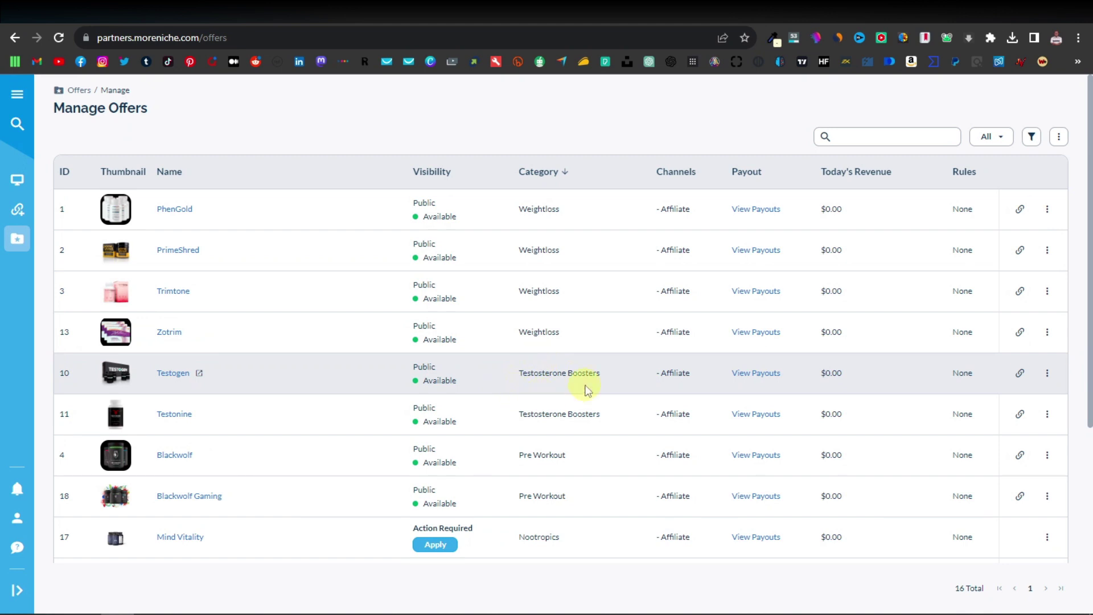
scroll(583, 386, "down", 5)
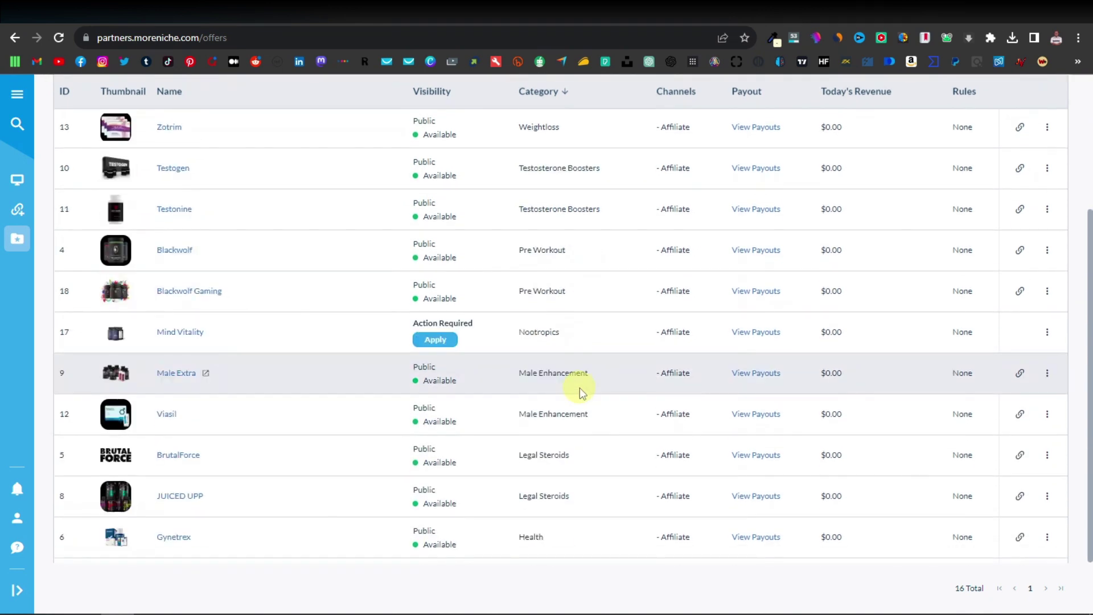
scroll(579, 387, "up", 1)
scroll(564, 389, "down", 2)
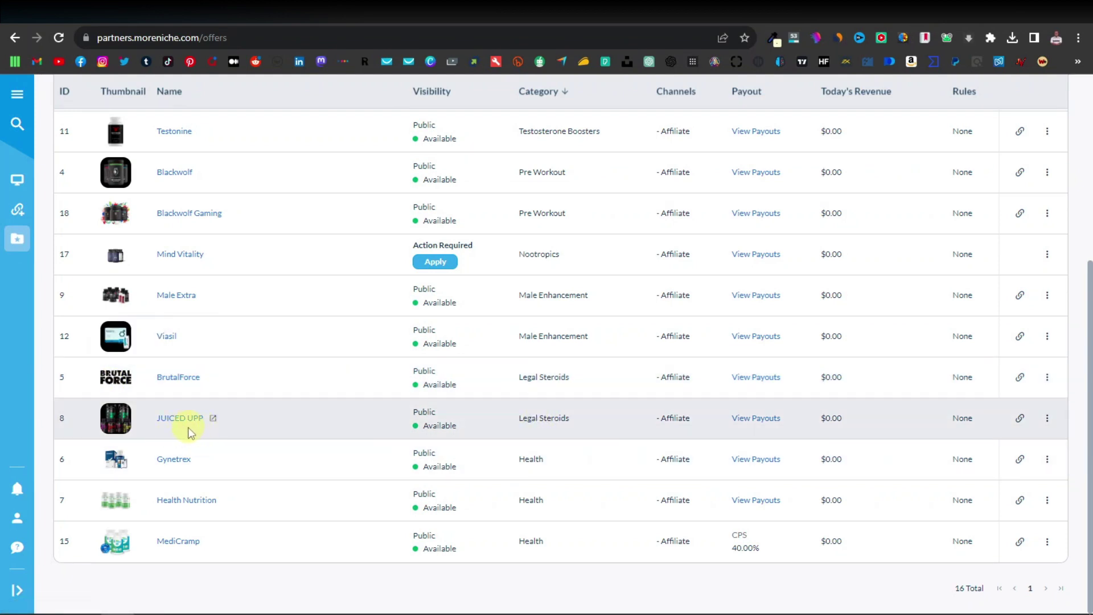
- Open the BrutalForce offer's details, view its direct tracking link in the Tracking & Asset Generator and close the generator
left_click(174, 378)
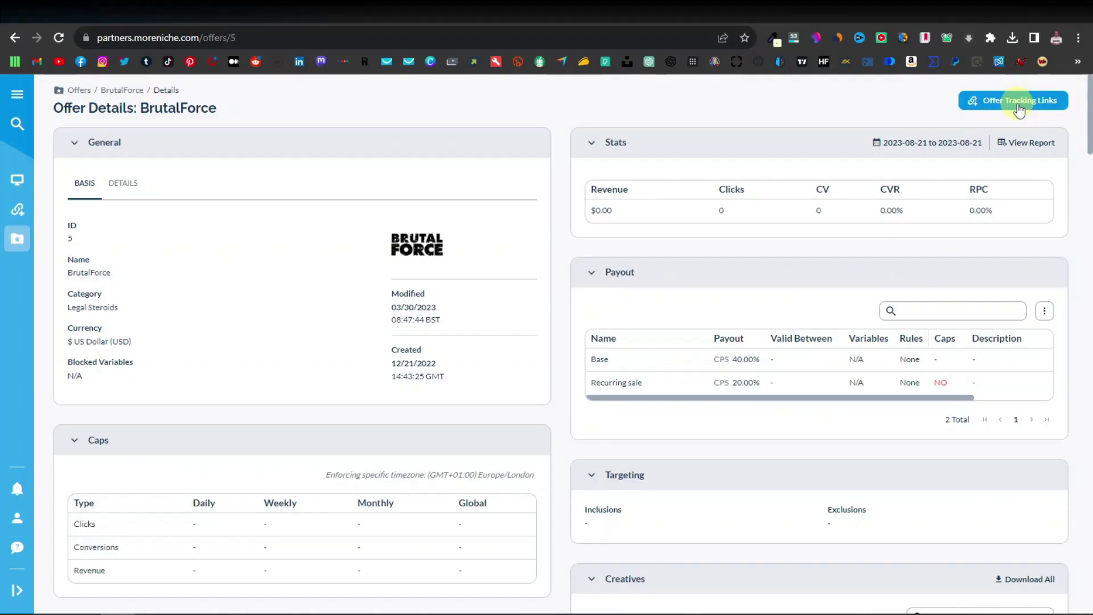
left_click(1019, 108)
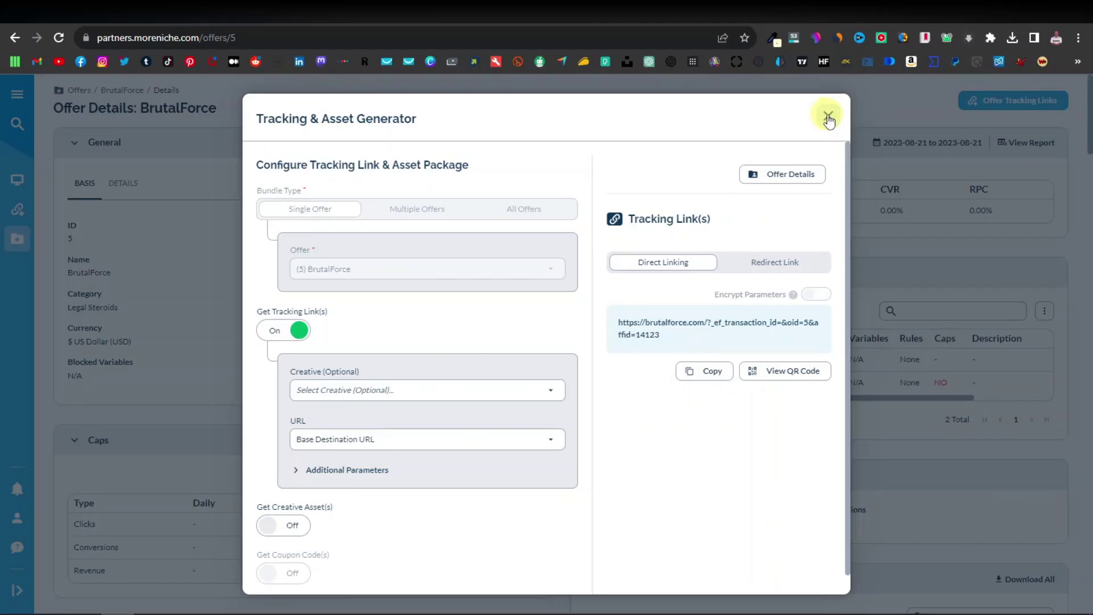
left_click(826, 115)
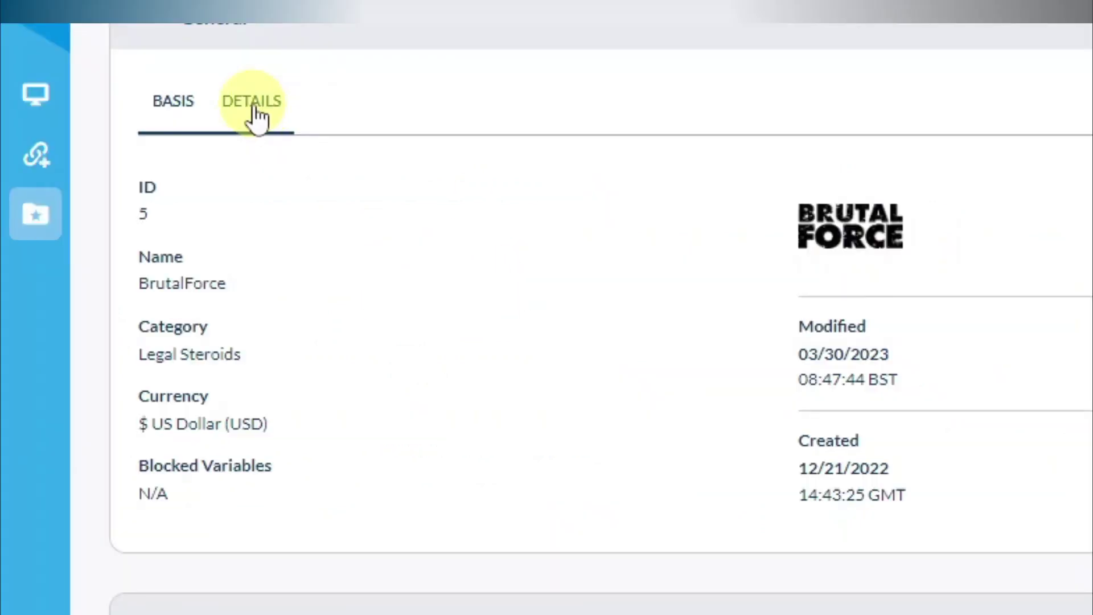
- Open the BrutalForce preview URL from the offer's details and look through the product home page
left_click(123, 184)
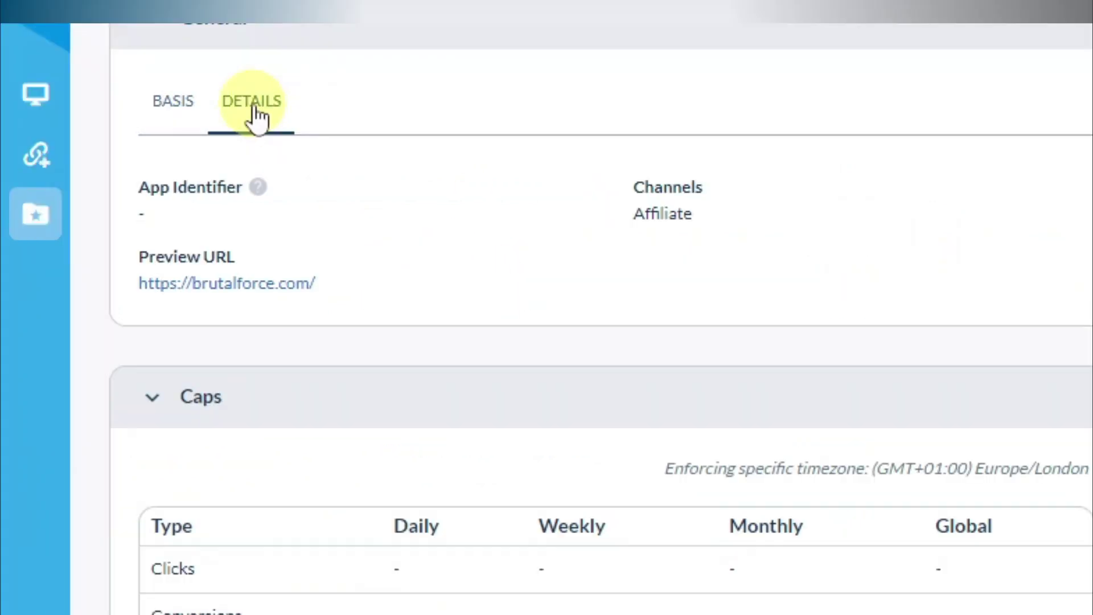
left_click(254, 281)
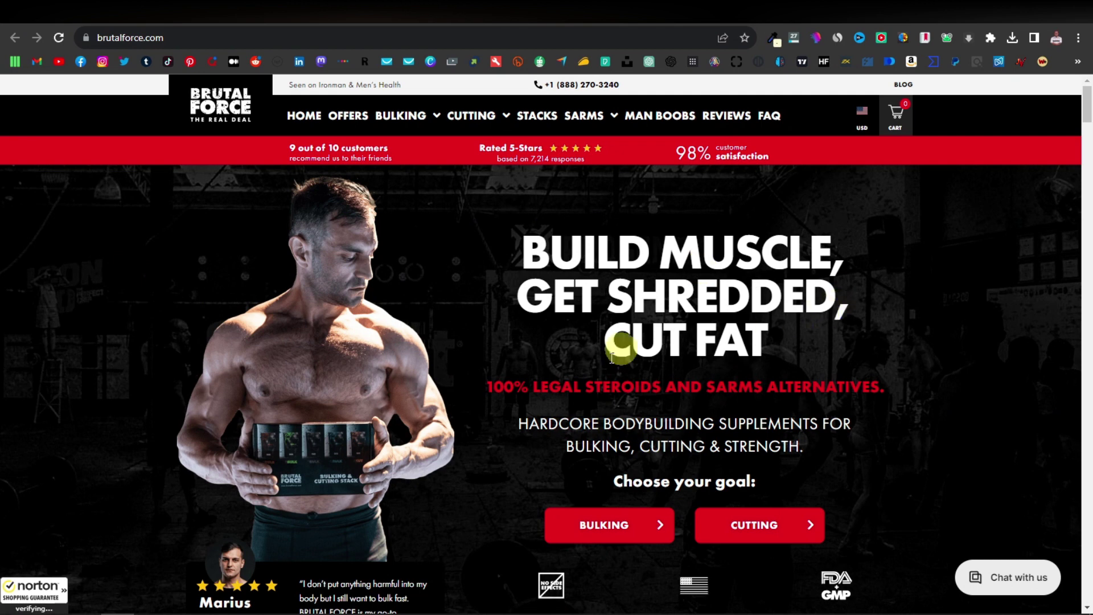
scroll(483, 357, "down", 10)
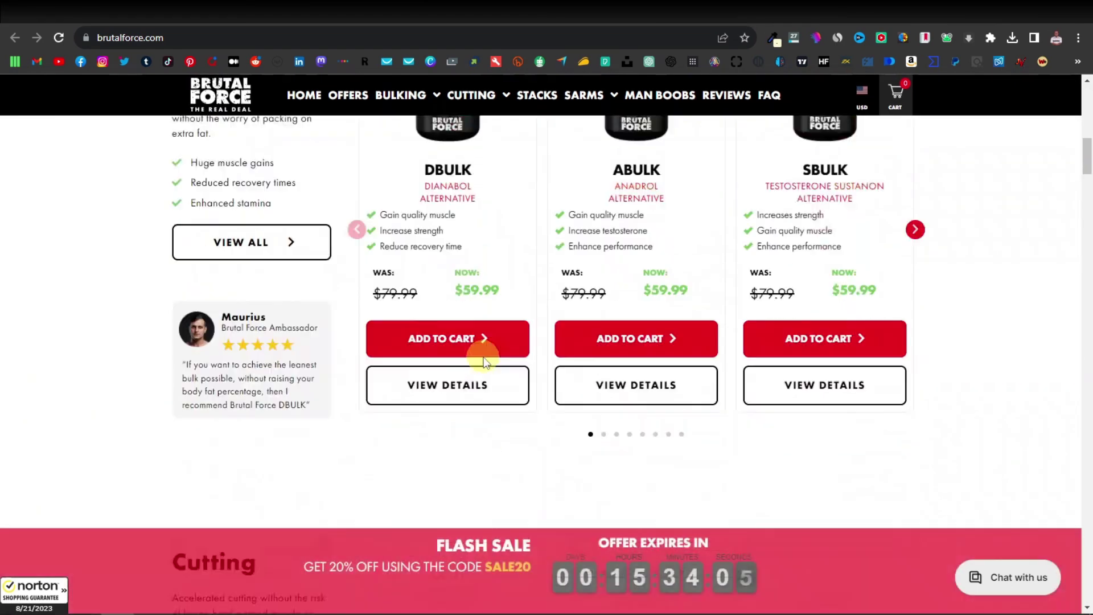
scroll(483, 357, "up", 10)
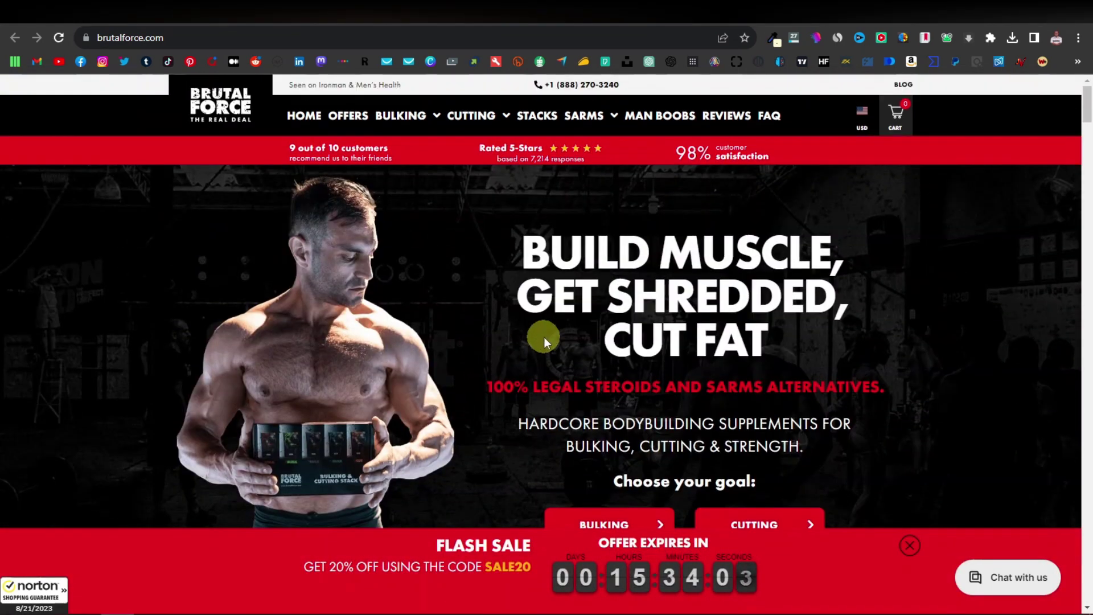
scroll(544, 337, "down", 5)
scroll(544, 337, "down", 15)
scroll(544, 337, "up", 5)
scroll(544, 337, "up", 10)
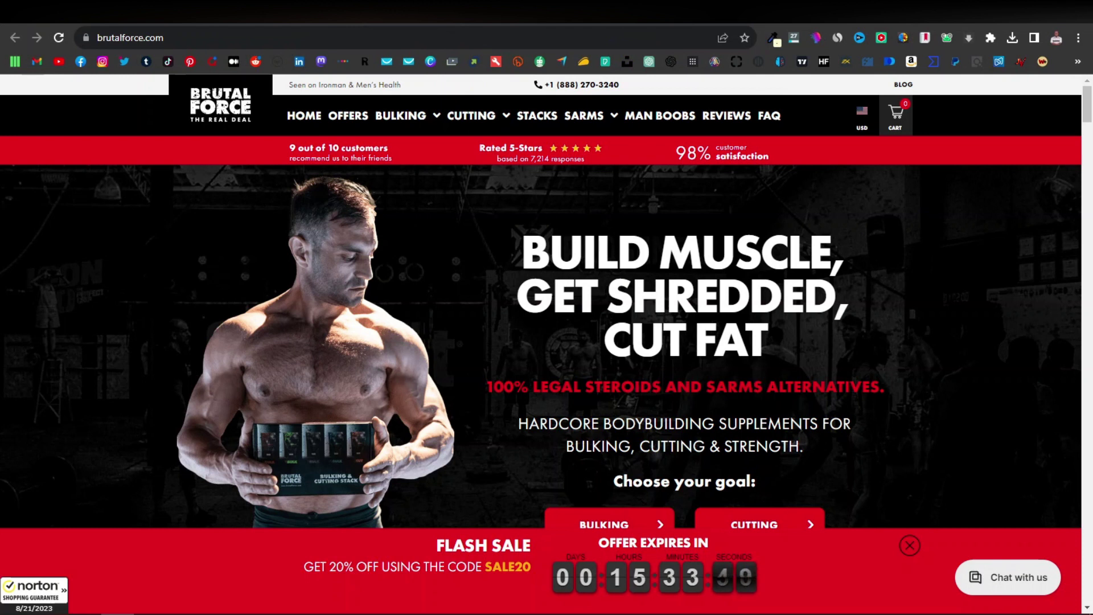
- Return to the WordPress.com post and read through the article from the Introduction to the Conclusion
key("ctrl+Tab")
scroll(422, 383, "down", 6)
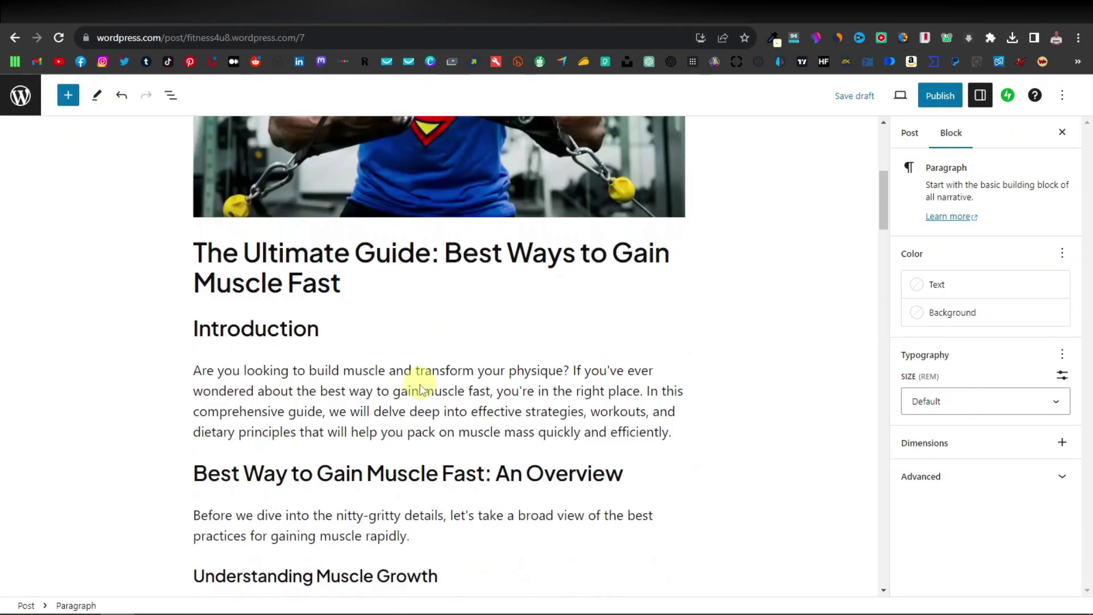
scroll(422, 383, "down", 3)
scroll(344, 403, "down", 3)
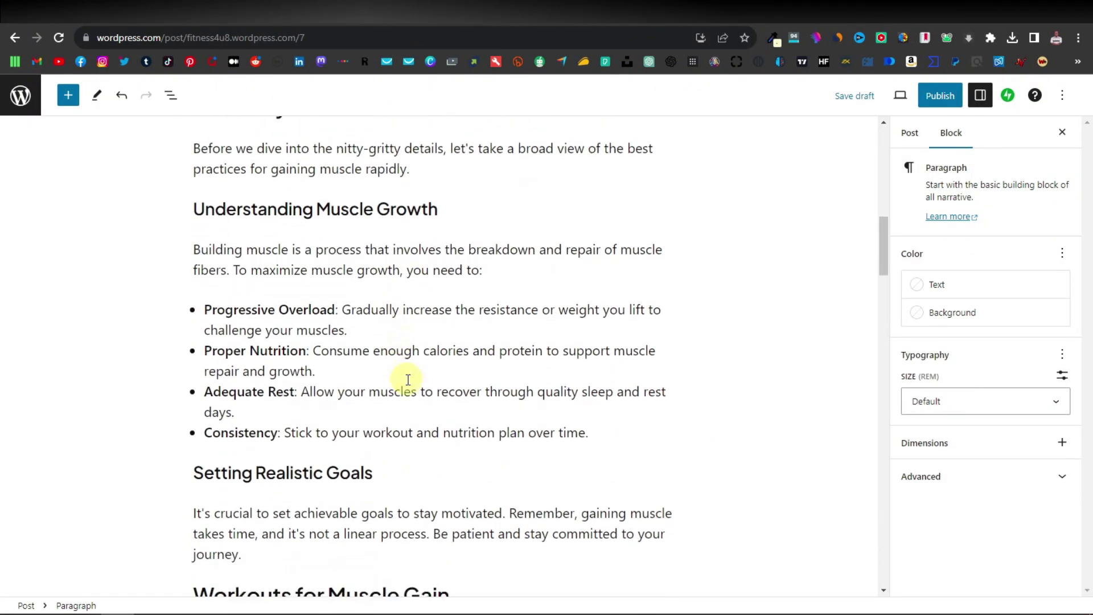
scroll(234, 377, "down", 5)
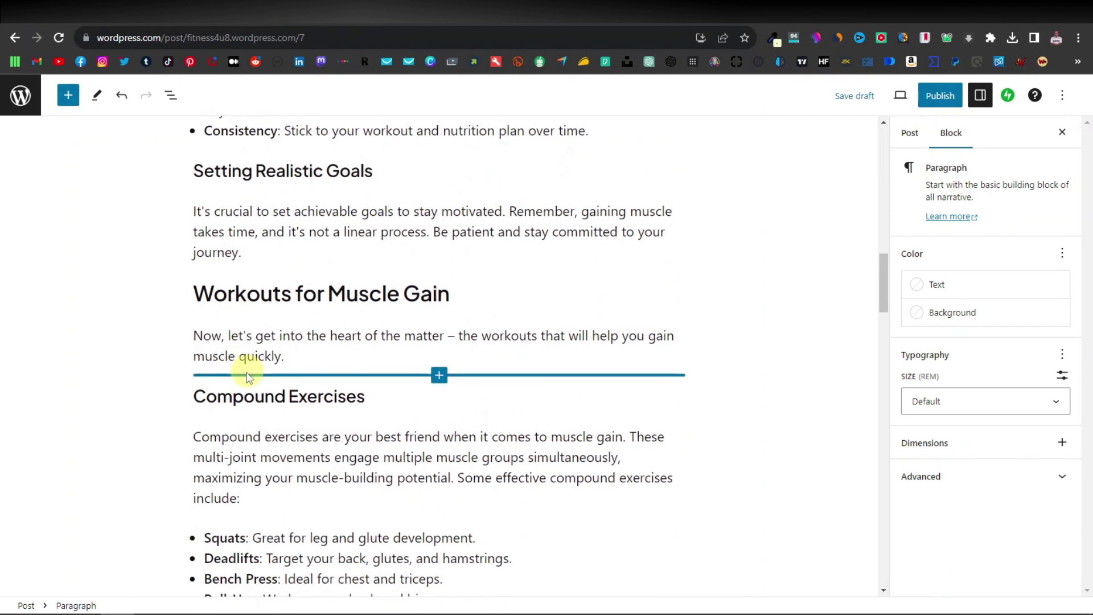
scroll(248, 402, "down", 4)
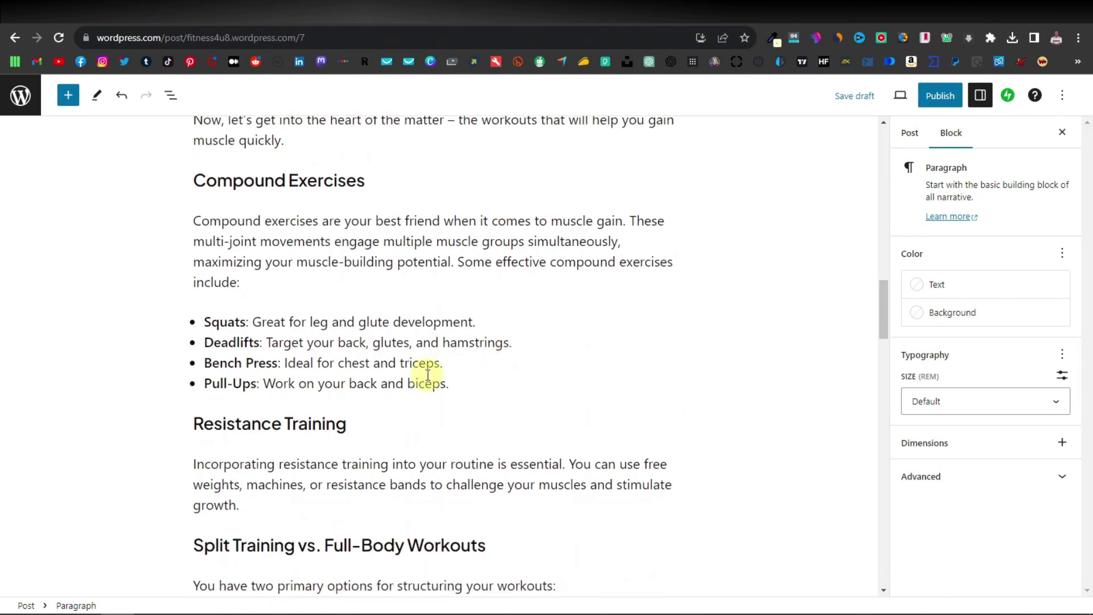
scroll(421, 319, "down", 2)
scroll(399, 393, "up", 20)
scroll(346, 432, "down", 20)
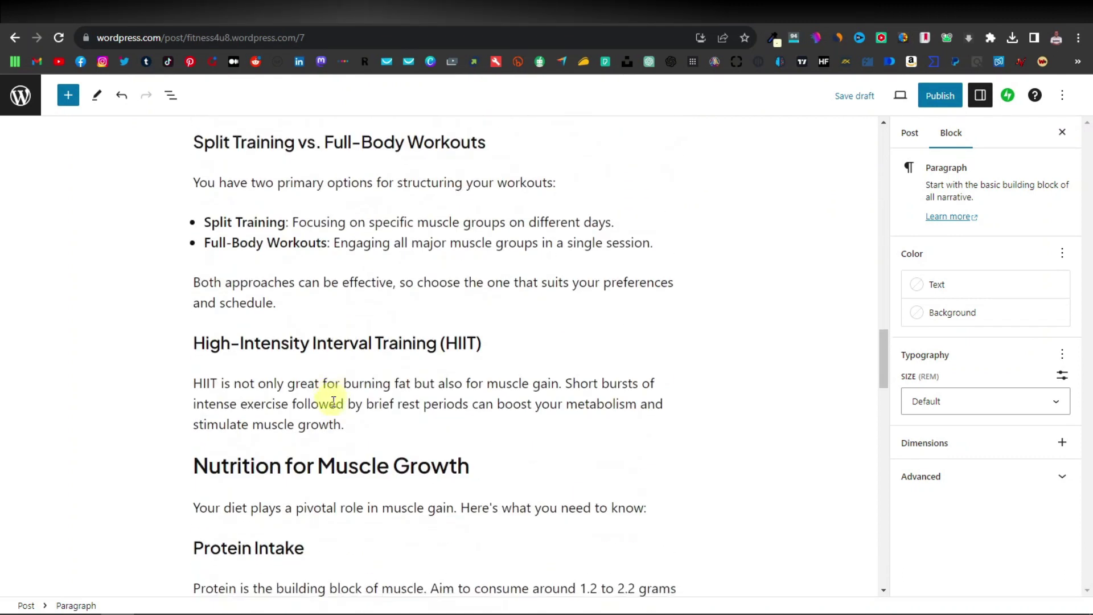
scroll(333, 401, "down", 20)
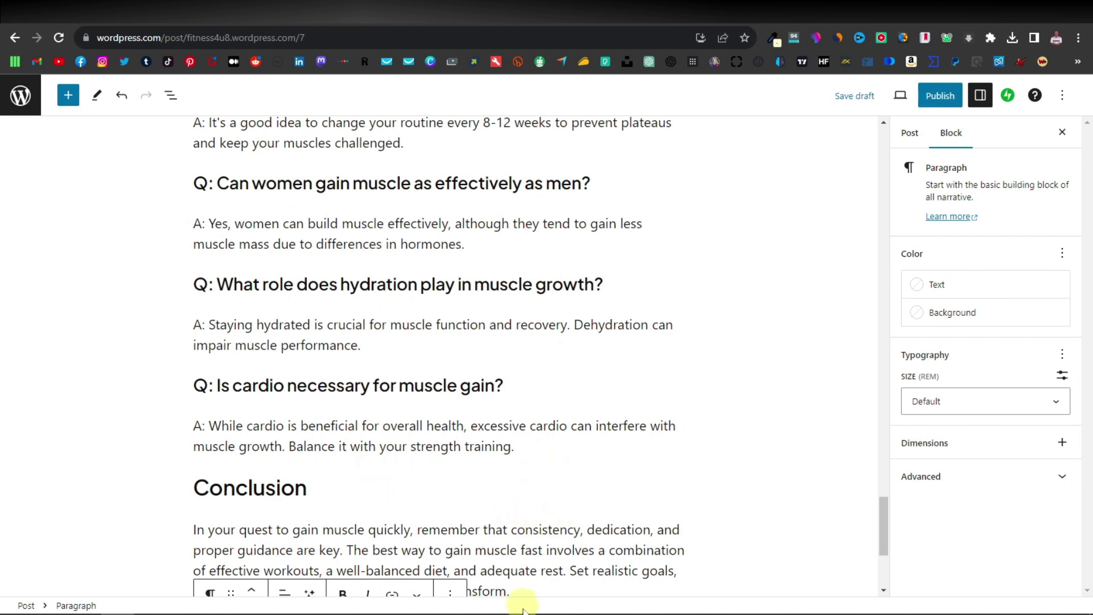
- Add a paragraph after the article's last line: "Brutal Force is a supplement that helps you build muscle fast! Click here for more"
type("Now, go out there and start your journey to a stronger, more muscular you!")
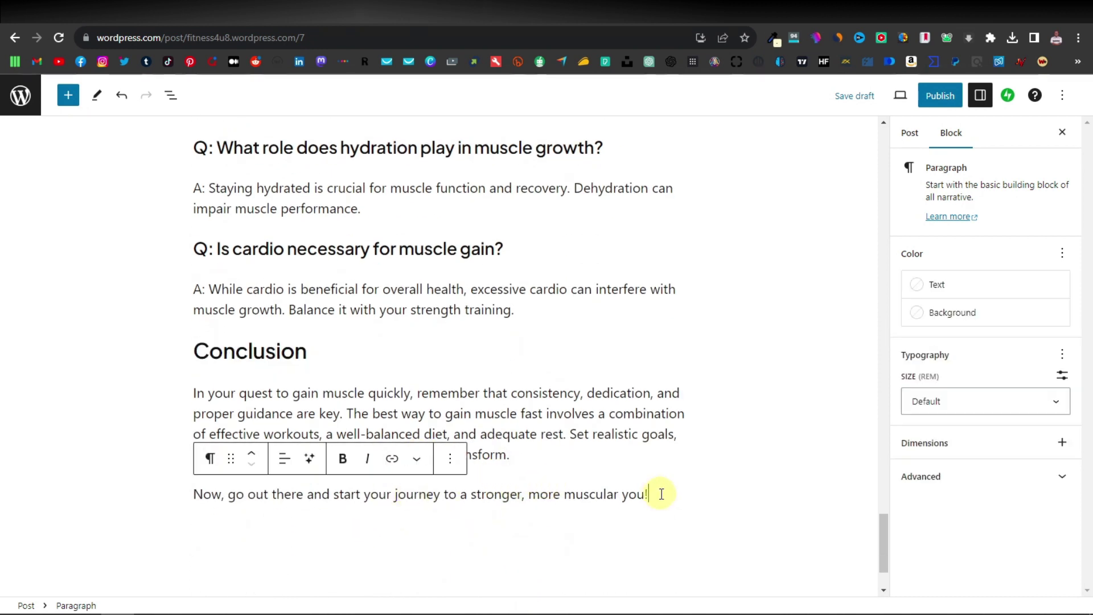
key("Return")
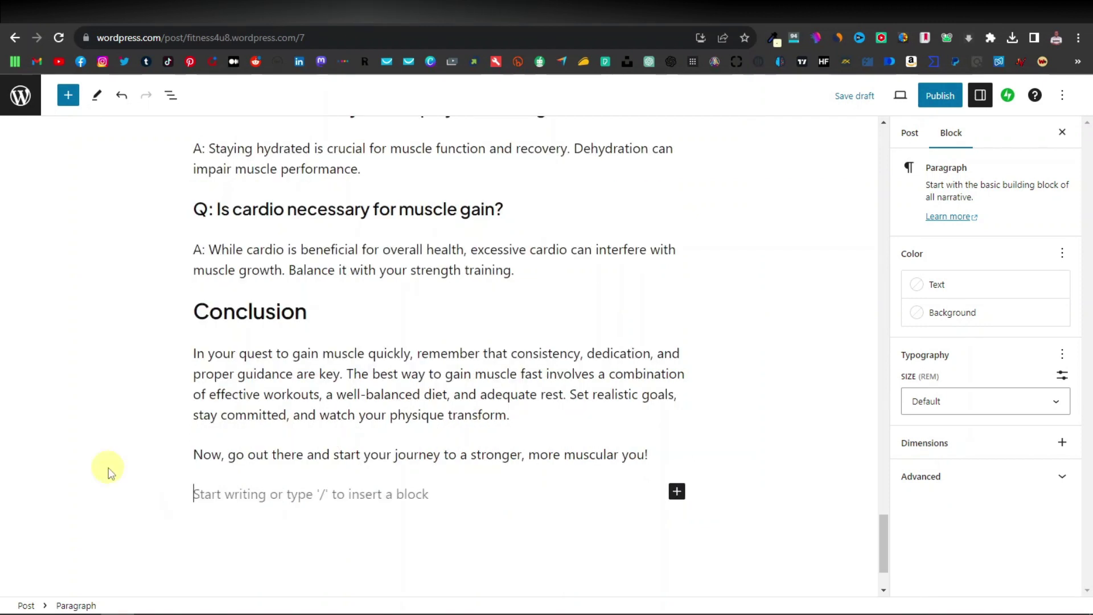
type("Brutal Force is a supplement that helps")
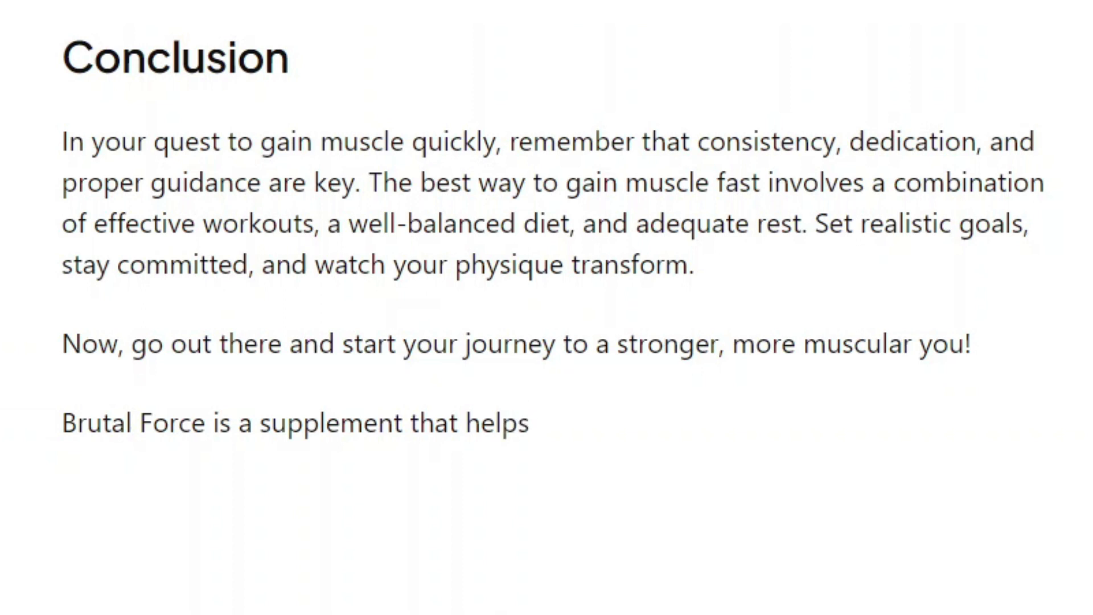
type("!")
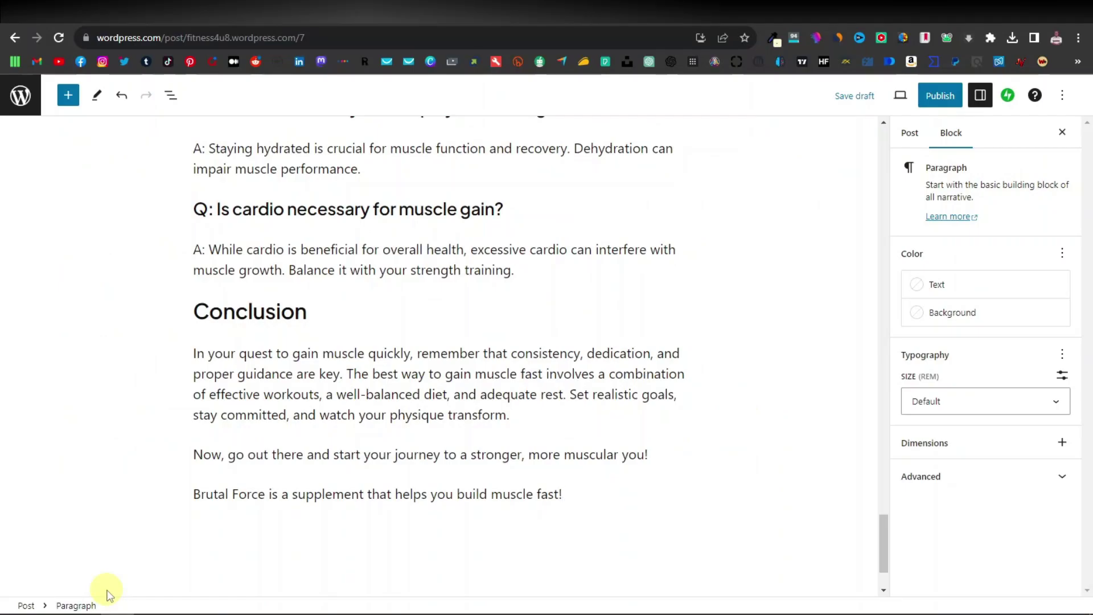
type(" Click here for more")
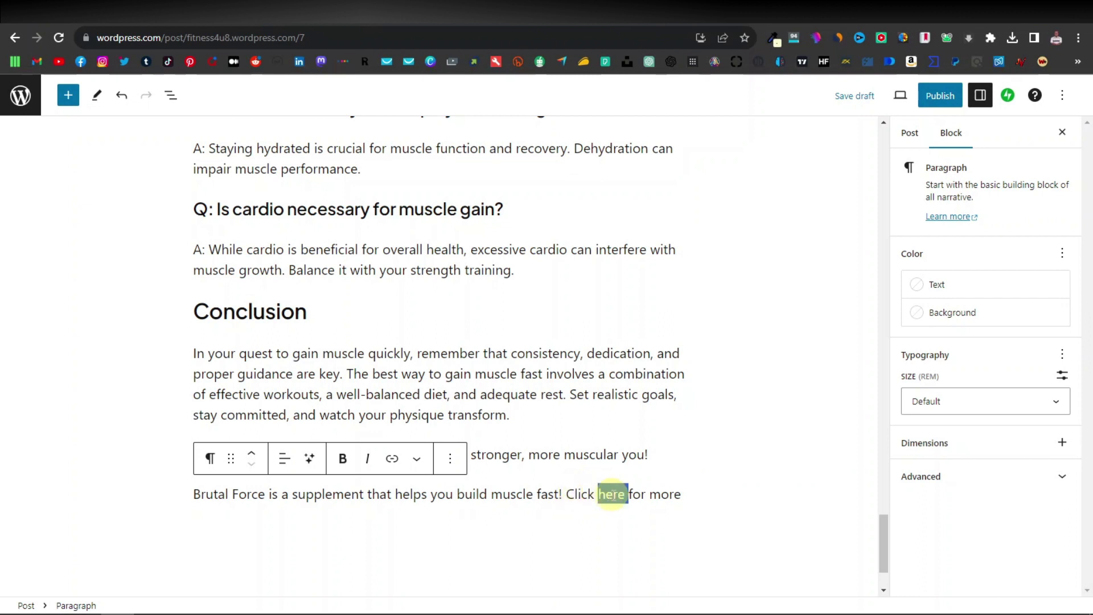
- Link the word "here" in the Brutal Force paragraph to the copied BrutalForce affiliate tracking URL
left_click(391, 459)
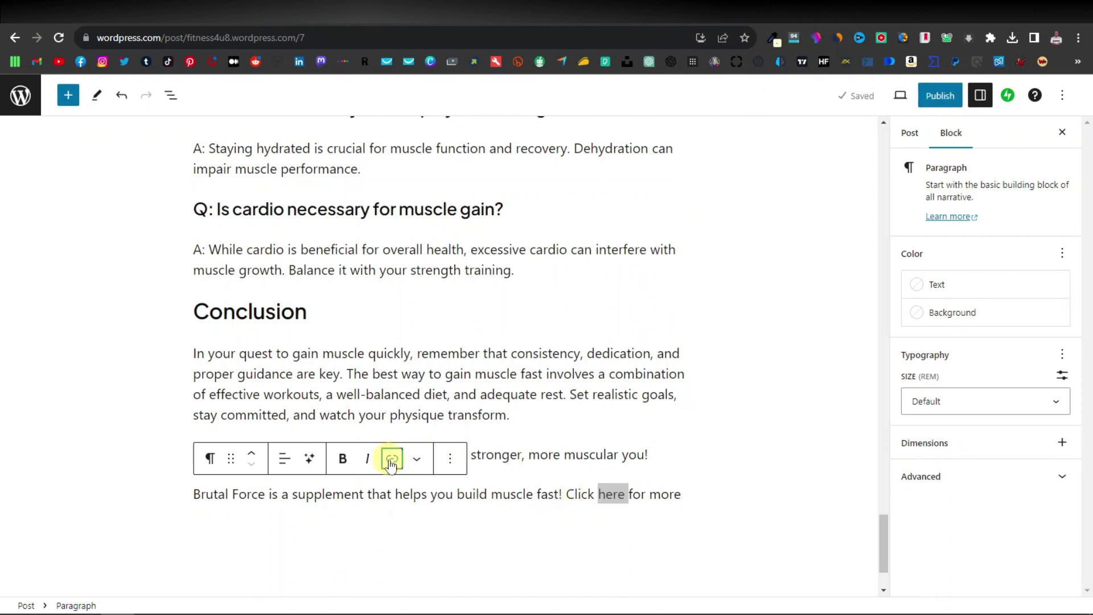
left_click(574, 527)
right_click(550, 530)
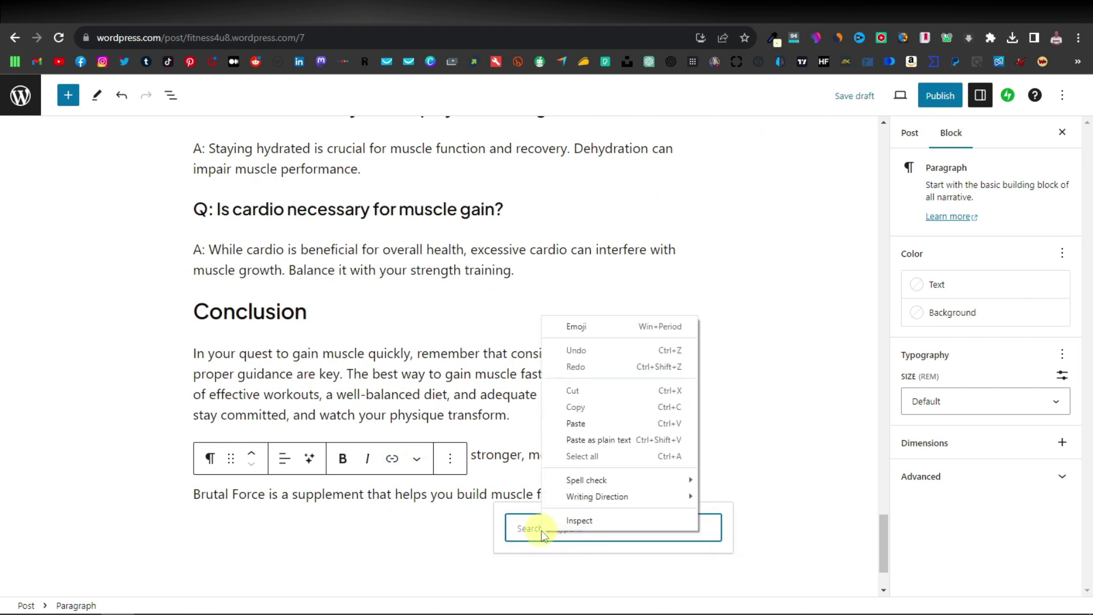
left_click(592, 422)
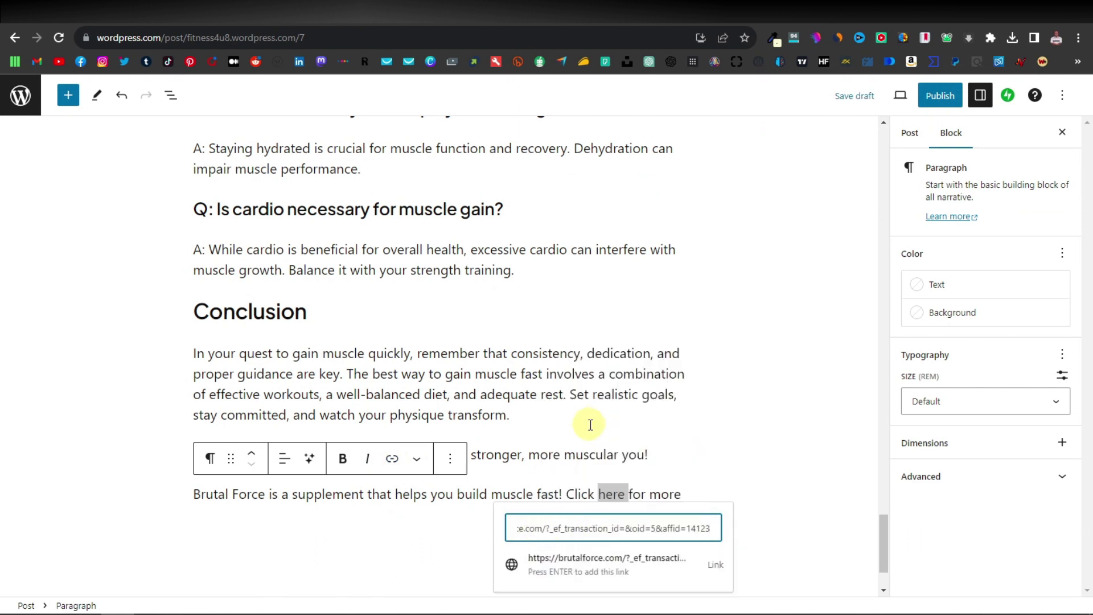
key("Return")
left_click(632, 560)
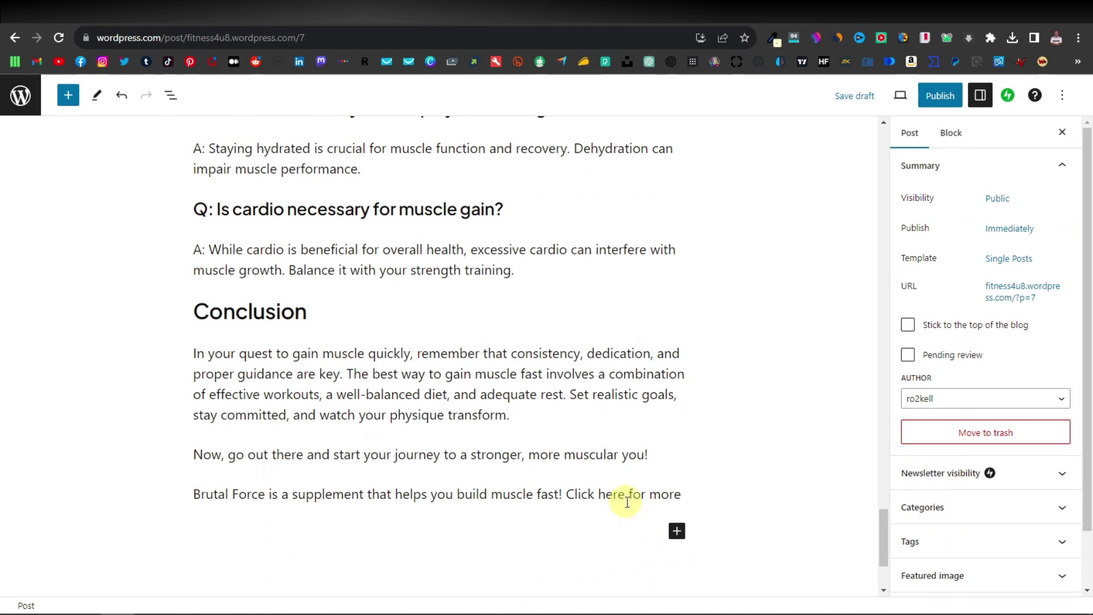
- Publish the post "Best way to gain muscle fast"
scroll(627, 502, "up", 20)
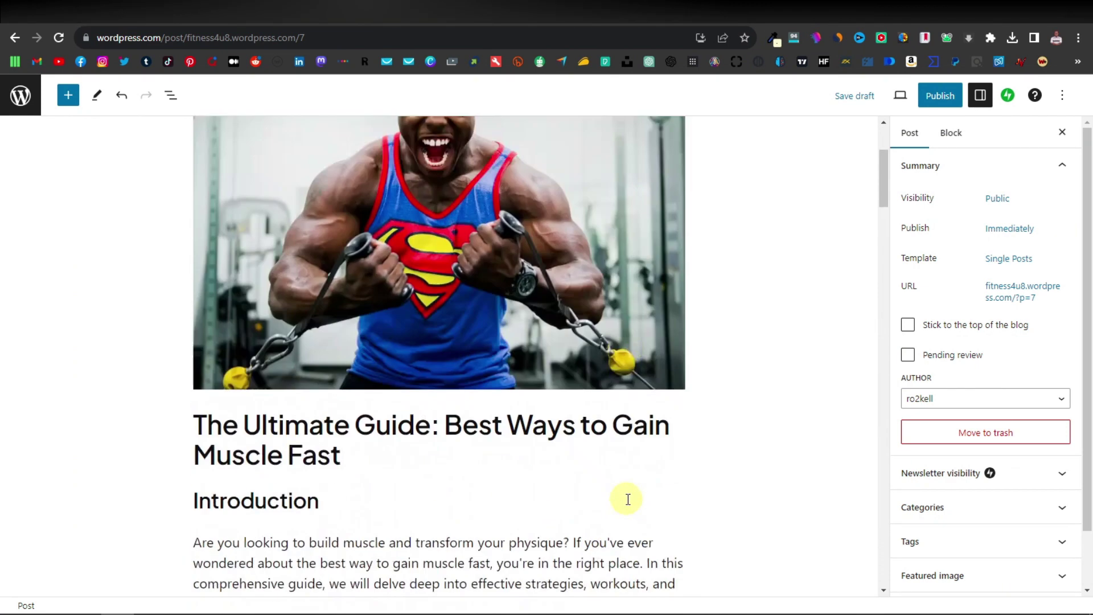
scroll(628, 499, "up", 3)
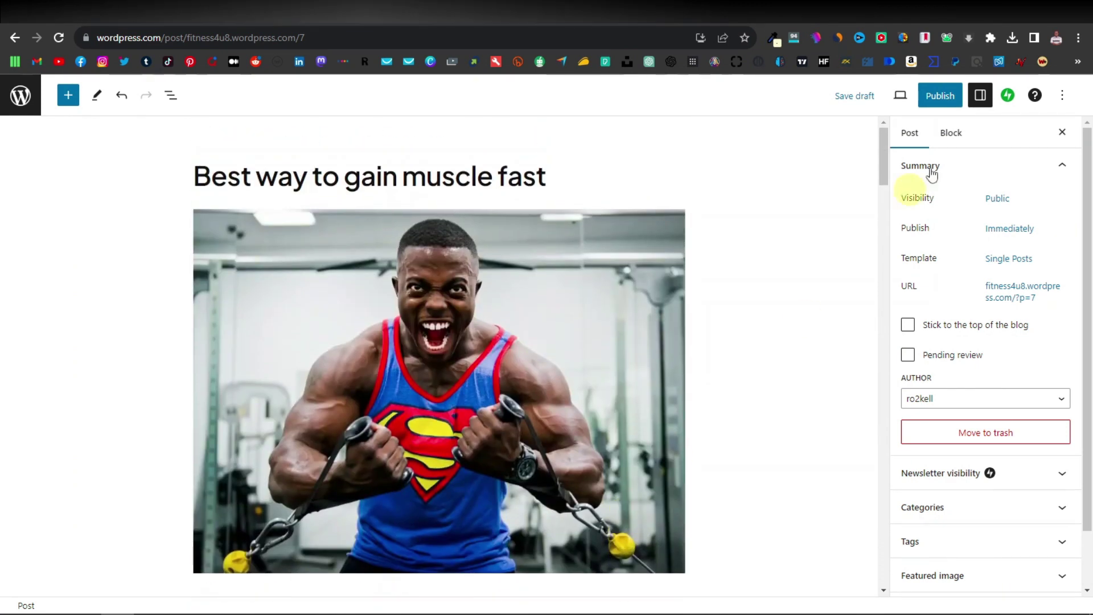
left_click(939, 98)
left_click(960, 102)
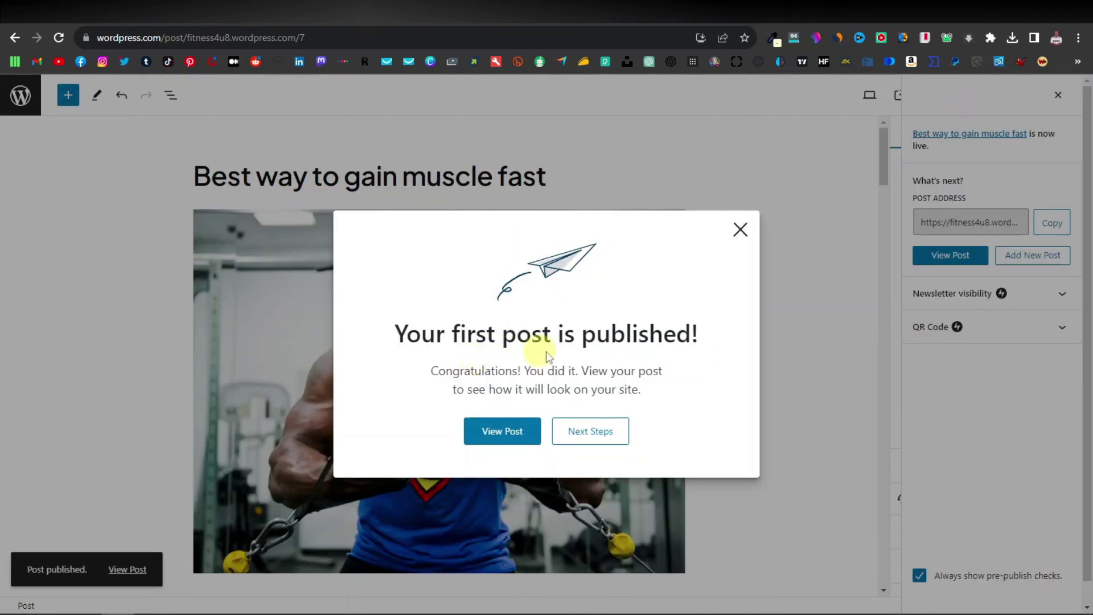
- View the published post and look through it down to the Brutal Force link and the reply section
left_click(507, 438)
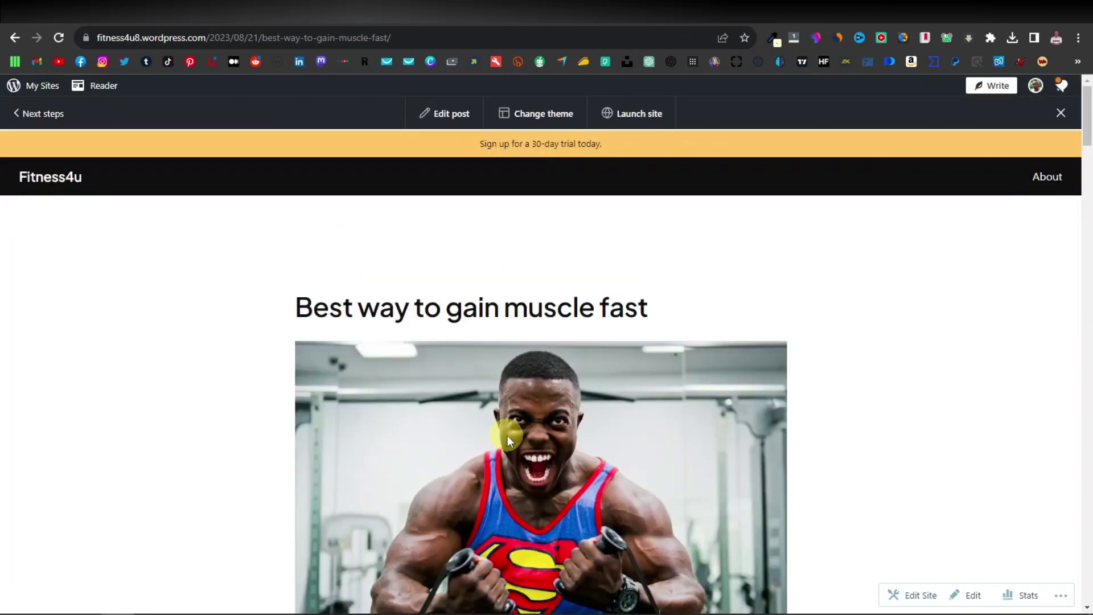
scroll(507, 439, "down", 1)
scroll(507, 435, "down", 20)
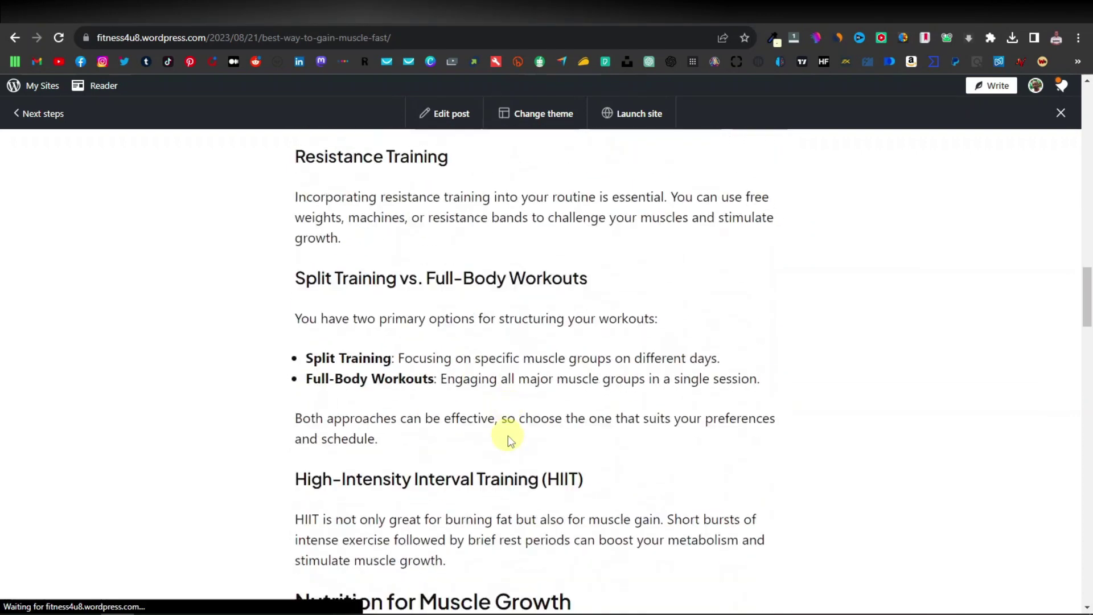
scroll(507, 439, "down", 20)
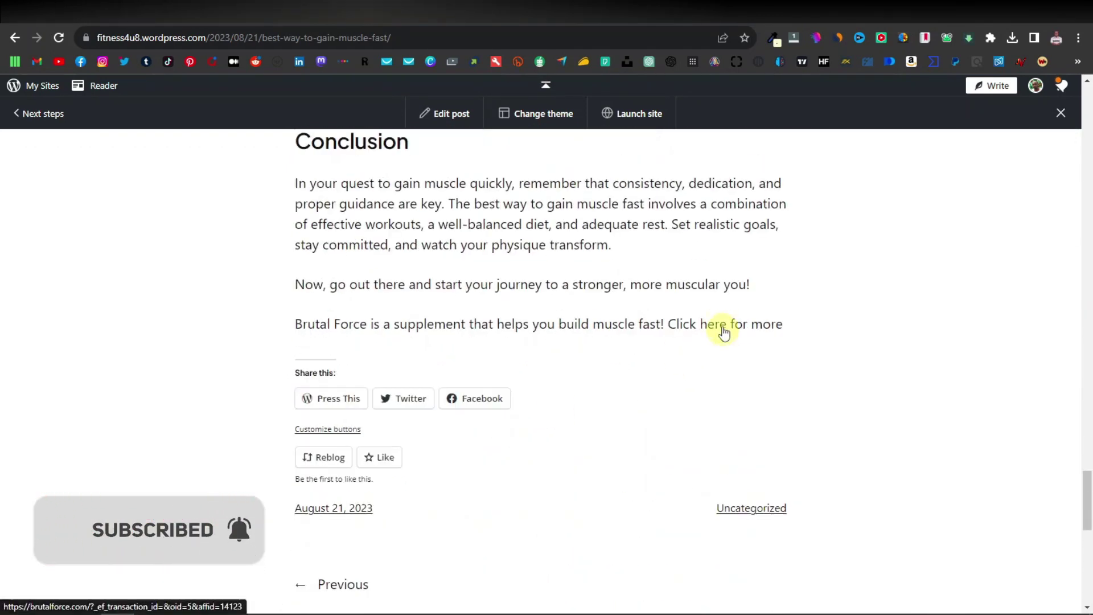
scroll(613, 341, "down", 5)
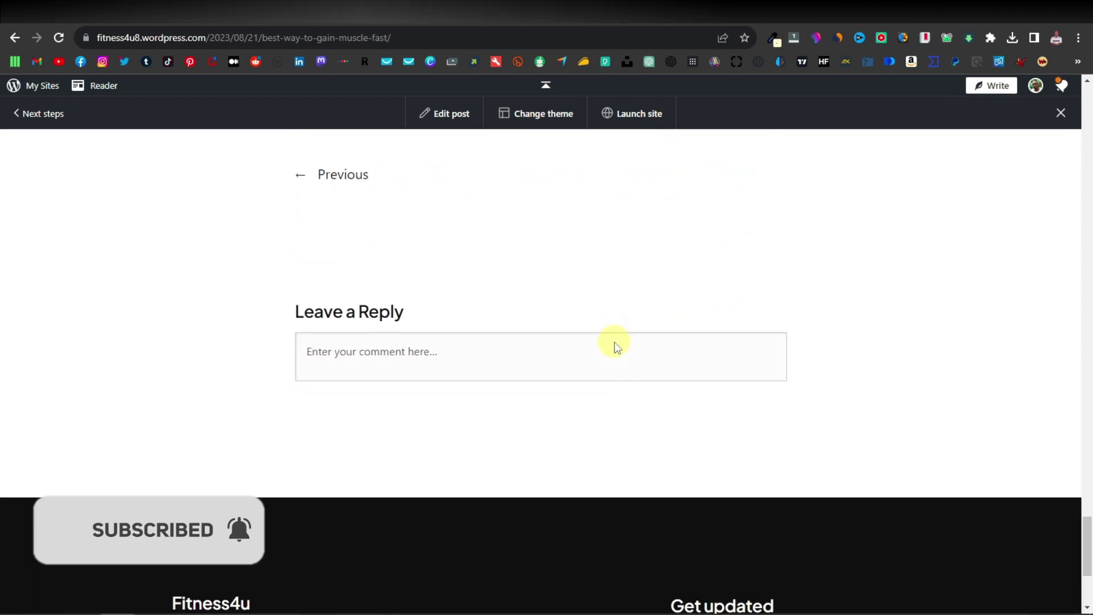
scroll(400, 500, "up", 20)
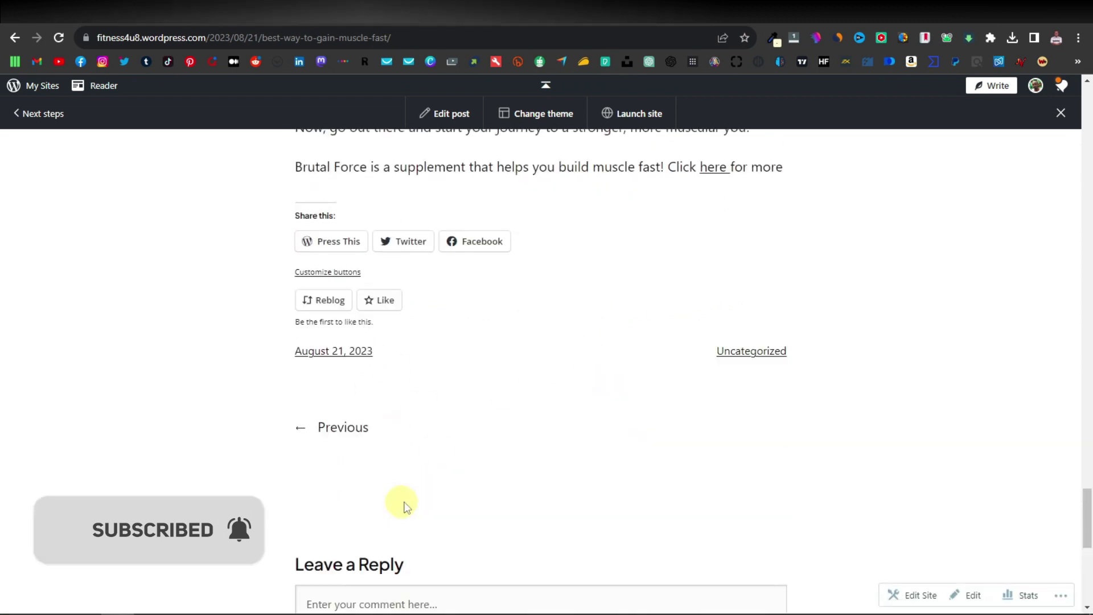
scroll(516, 500, "up", 15)
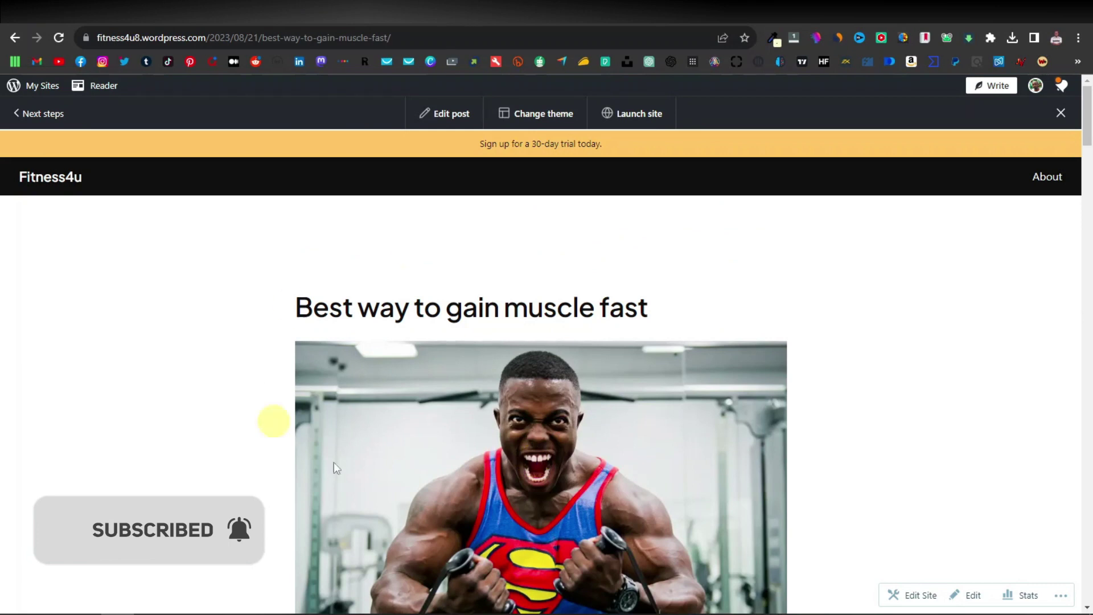
- Open the Fitness4u home page and look through its sections, from the header banner to the pricing plans
left_click(58, 185)
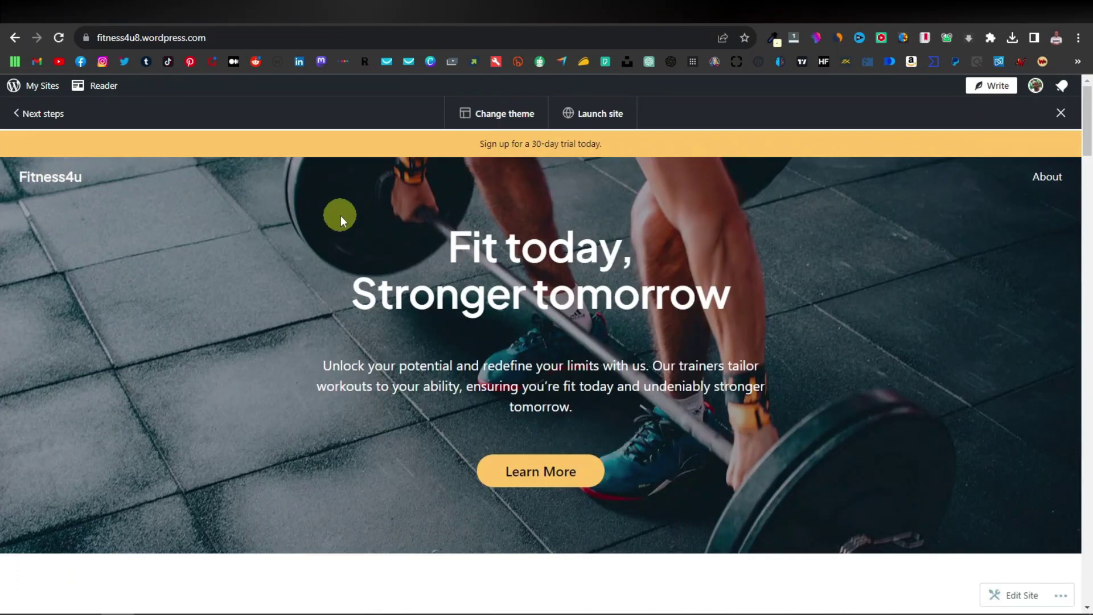
scroll(582, 252, "down", 3)
scroll(668, 251, "down", 1)
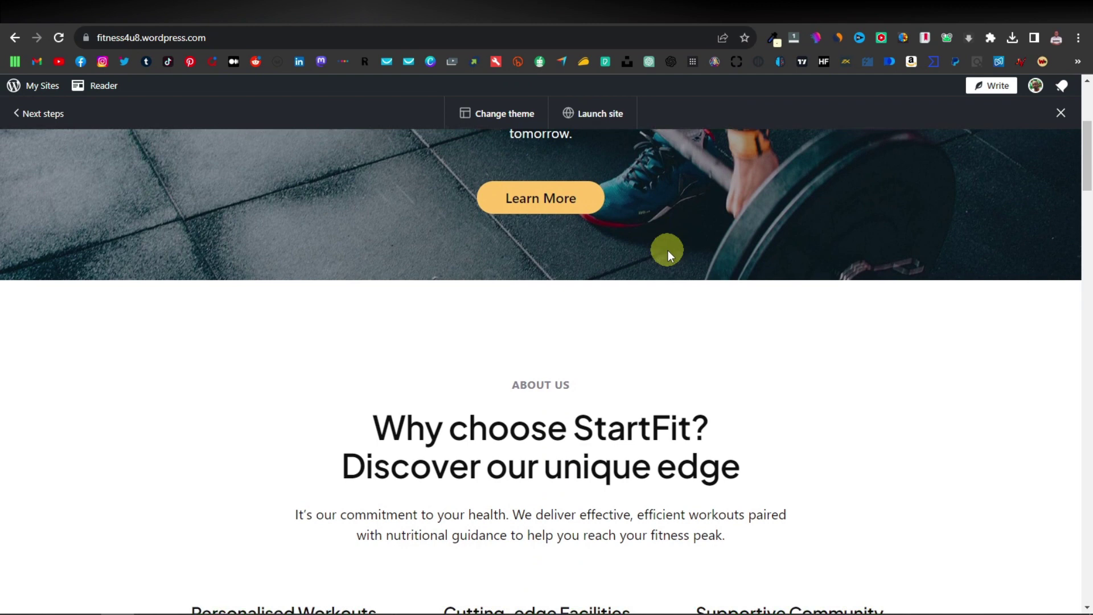
scroll(667, 251, "up", 4)
scroll(633, 275, "down", 6)
scroll(670, 309, "down", 15)
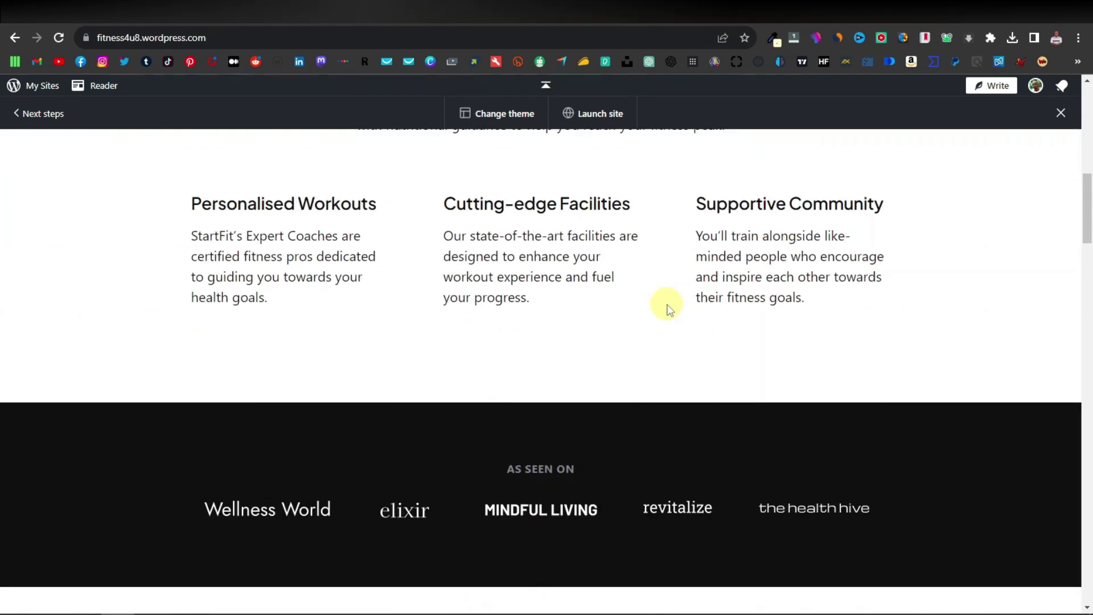
scroll(670, 309, "down", 18)
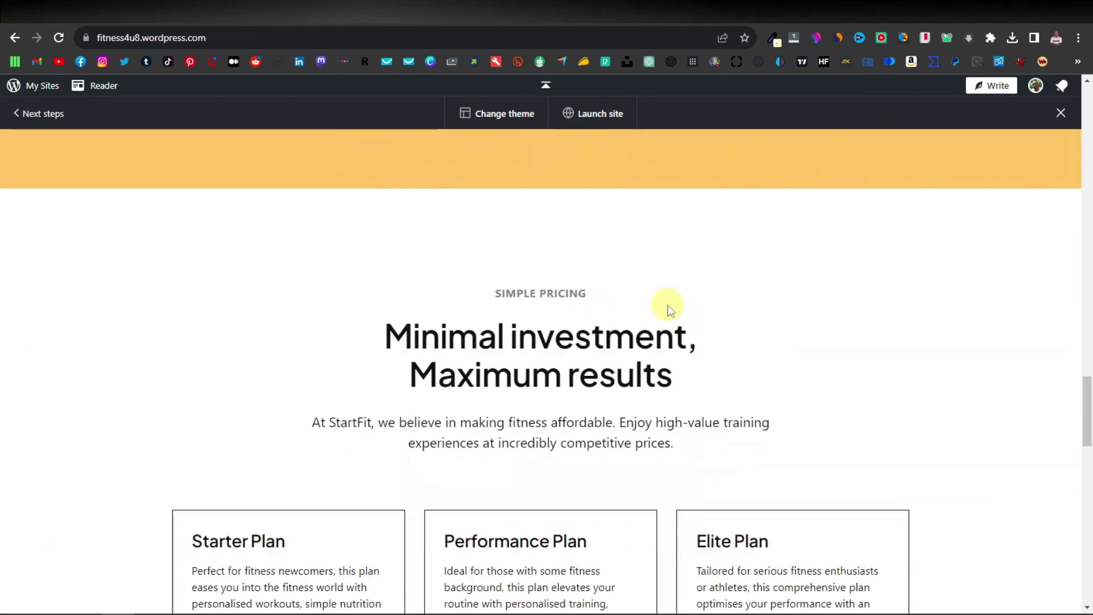
scroll(575, 365, "up", 1)
scroll(569, 369, "up", 20)
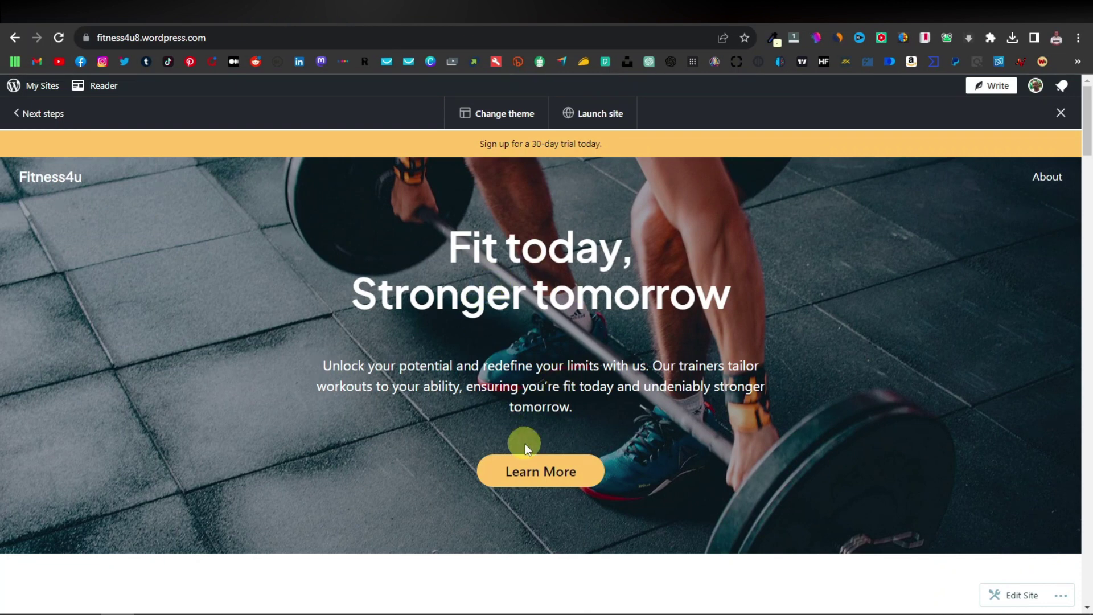
scroll(525, 443, "down", 20)
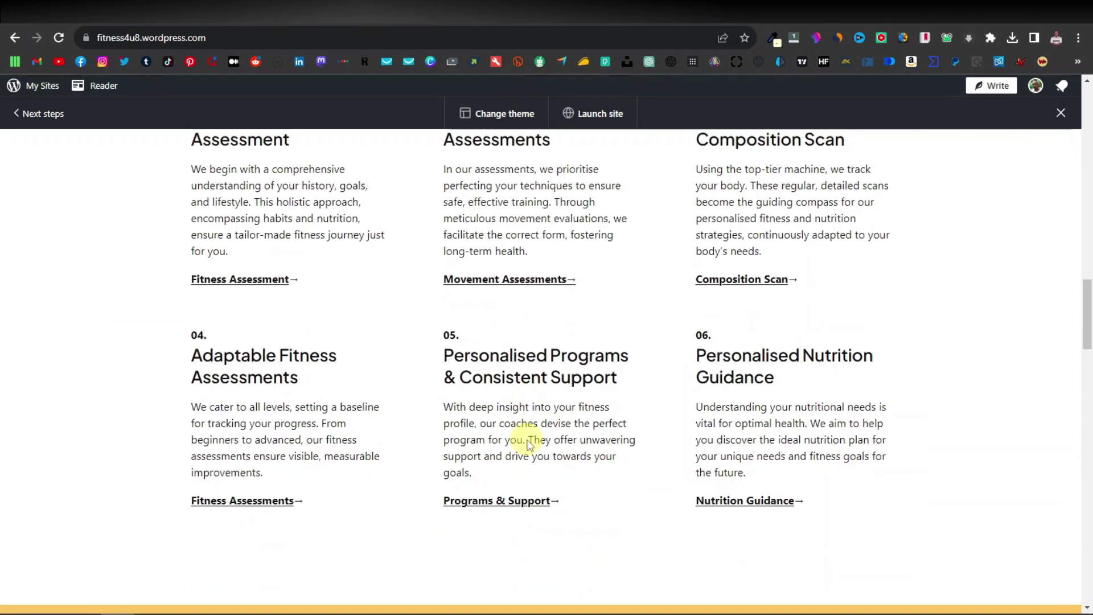
scroll(529, 444, "up", 20)
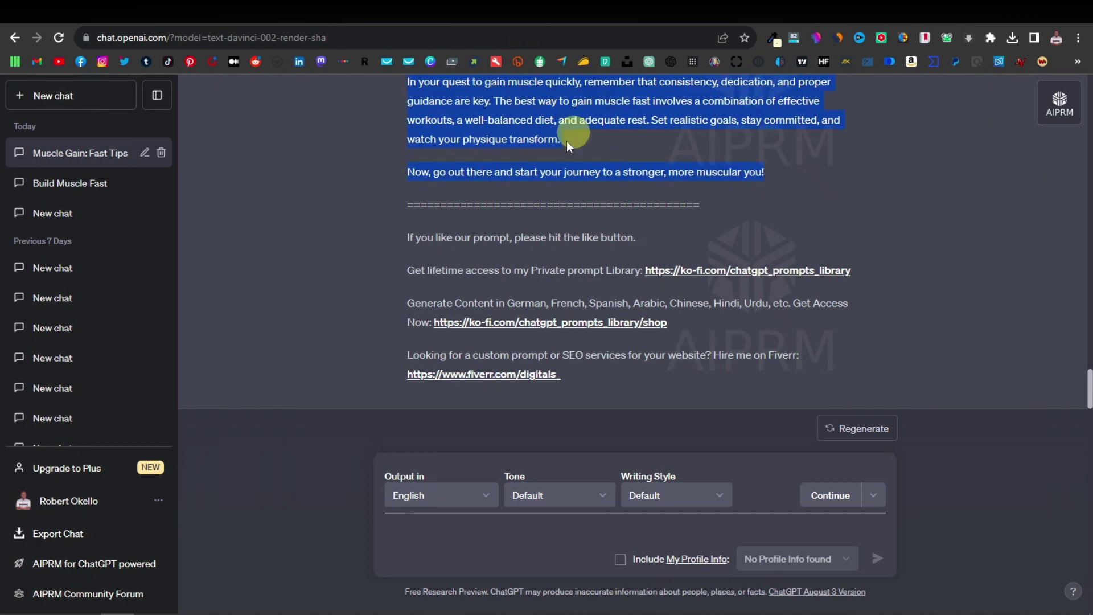
- Switch to ChatGPT, clear the article text selection and start a new chat
left_click(327, 200)
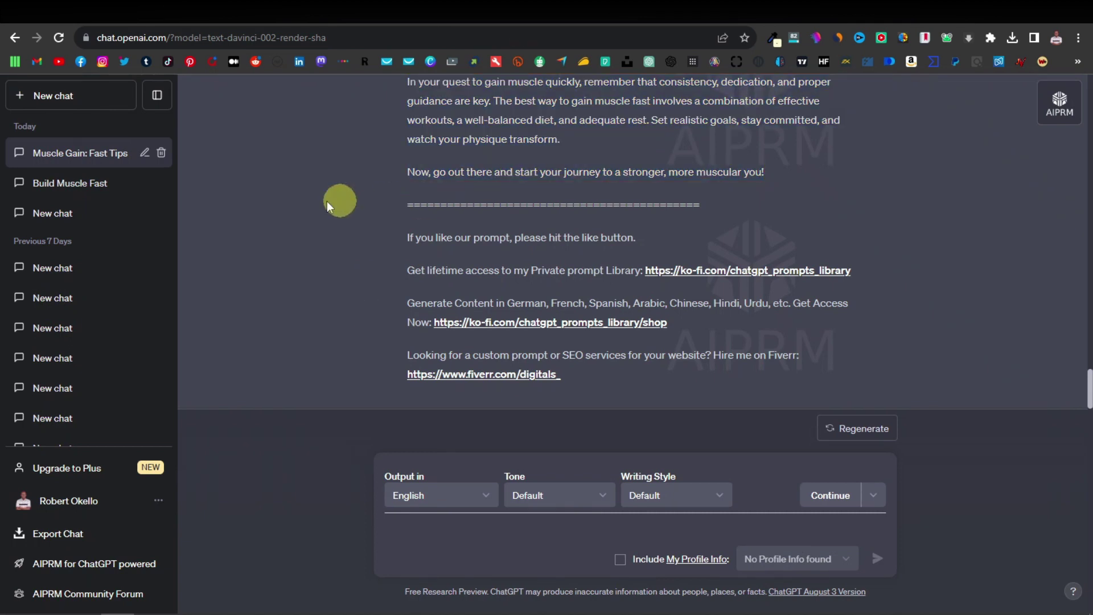
scroll(334, 210, "up", 15)
left_click(40, 95)
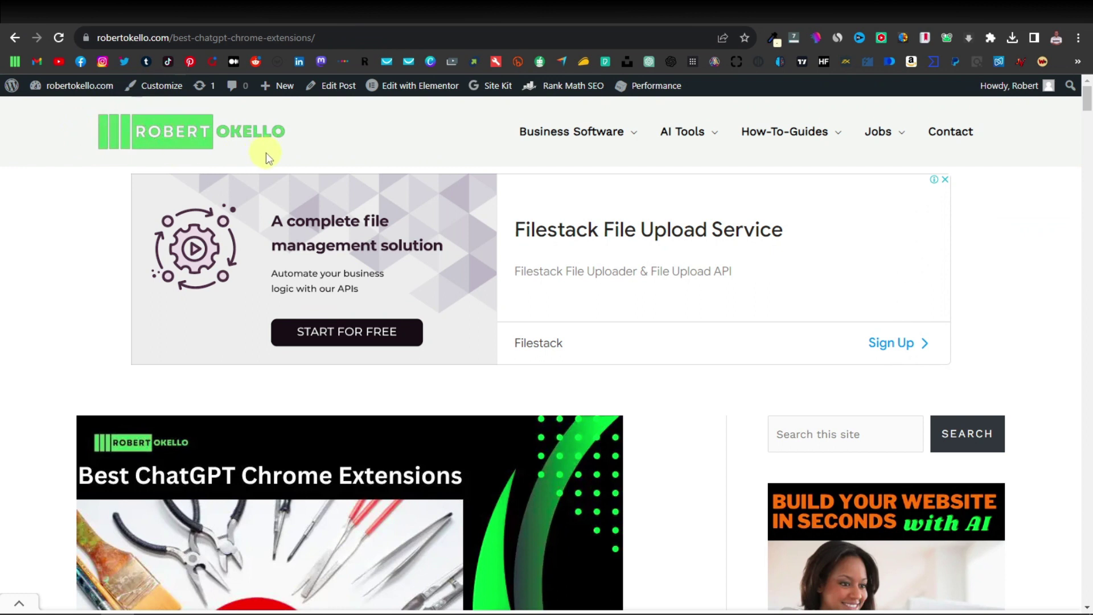
- In the blog article on the best ChatGPT Chrome extensions, find the AIPRM for ChatGPT section and its download link
mouse_move(707, 149)
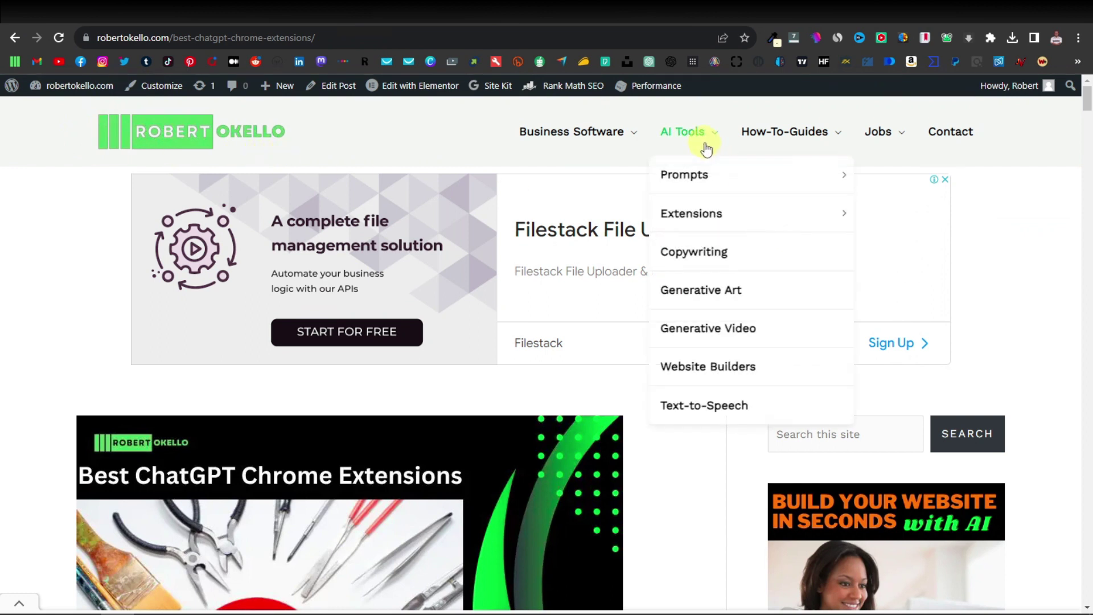
mouse_move(717, 221)
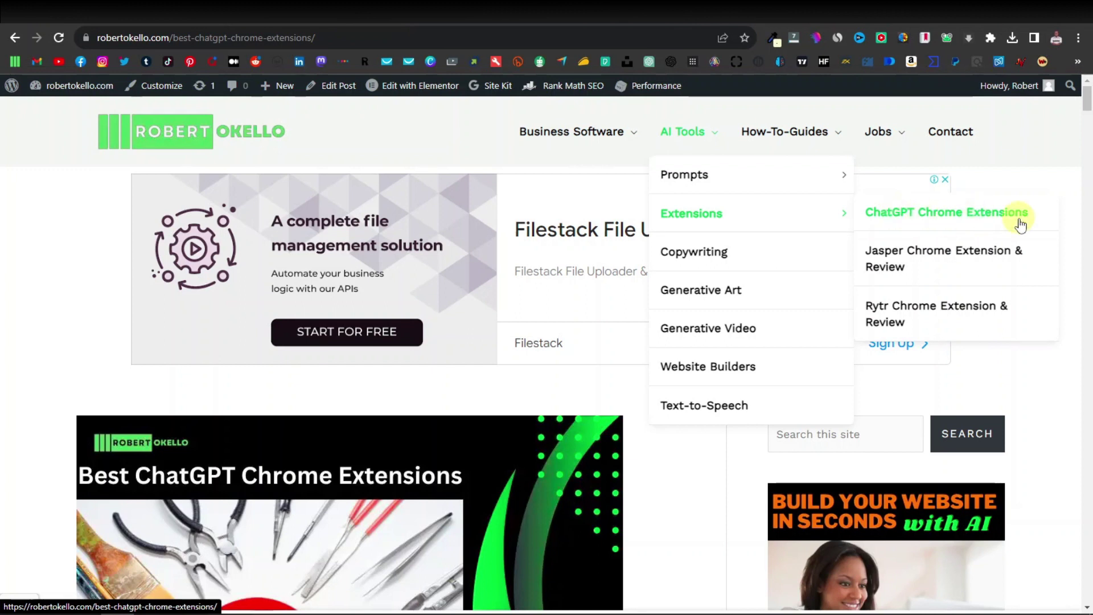
scroll(64, 317, "down", 20)
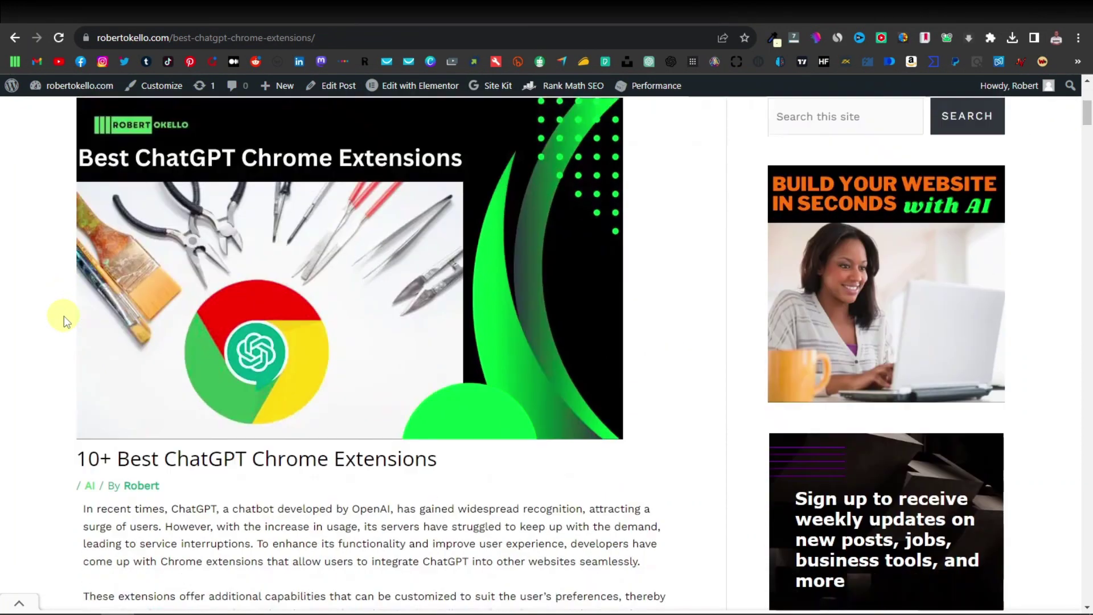
scroll(65, 320, "down", 3)
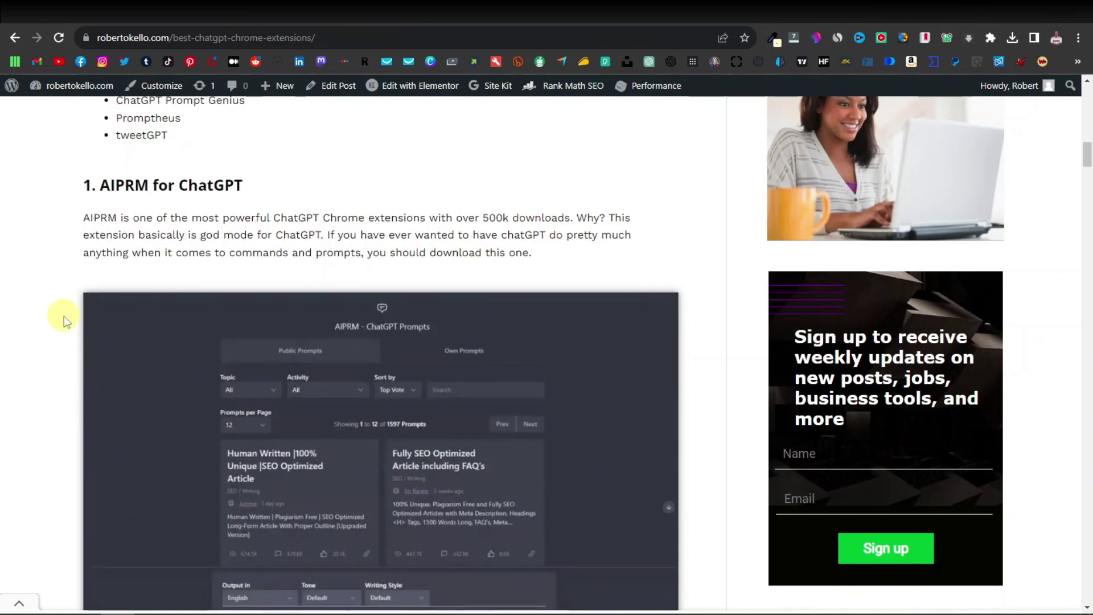
scroll(70, 365, "down", 8)
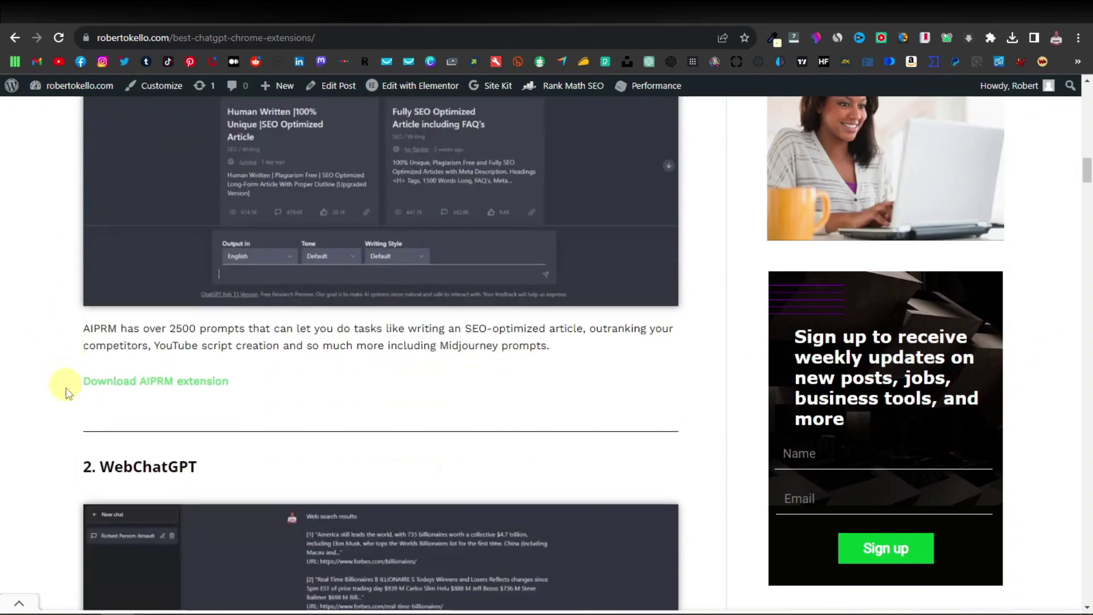
left_click_drag(71, 393, 112, 387)
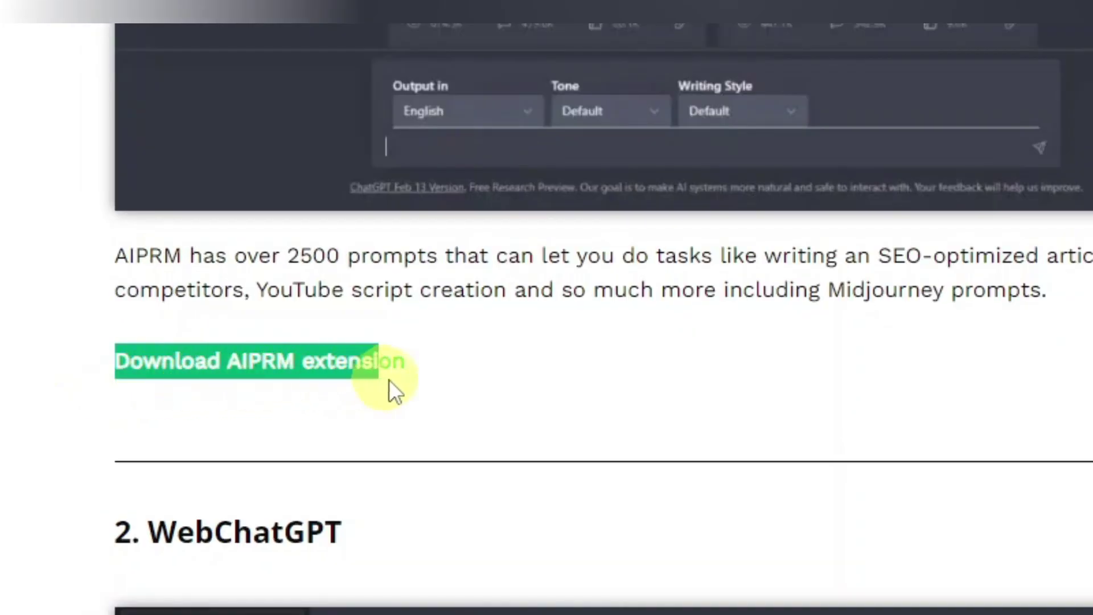
left_click(473, 377)
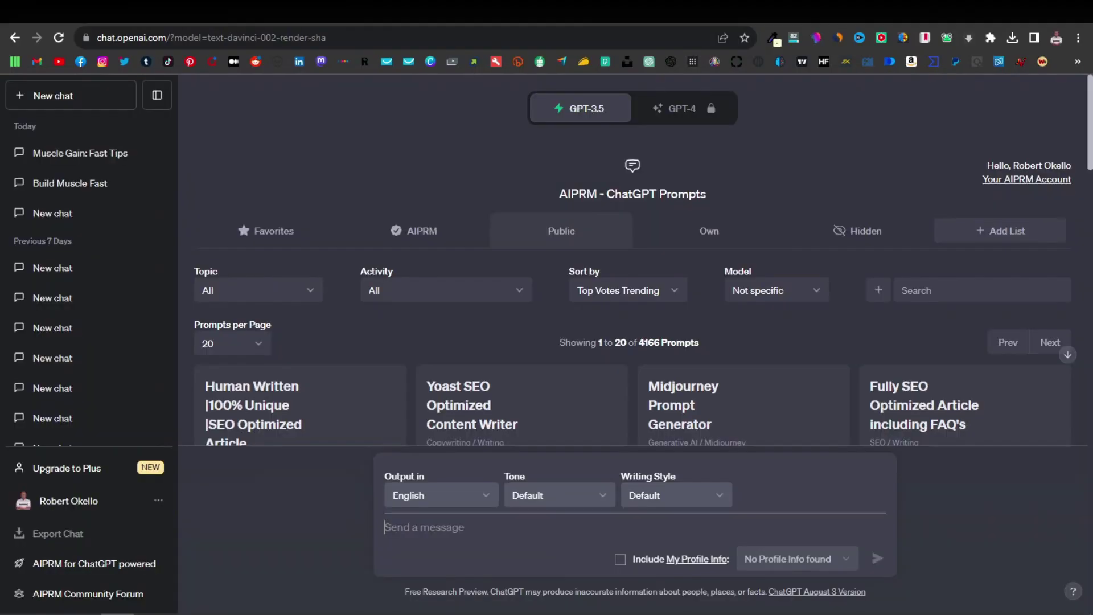
- In ChatGPT, run the AIPRM prompt "Get Monthly Content Calendar In 1 Click" with the keyword "fitness and weight loss"
left_click(59, 37)
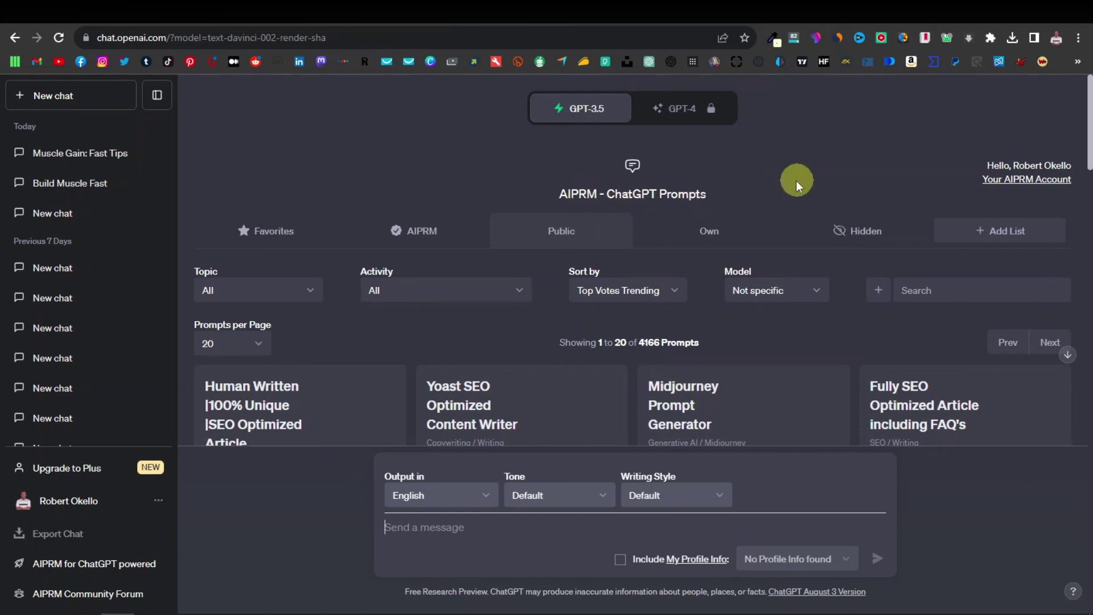
scroll(740, 237, "down", 12)
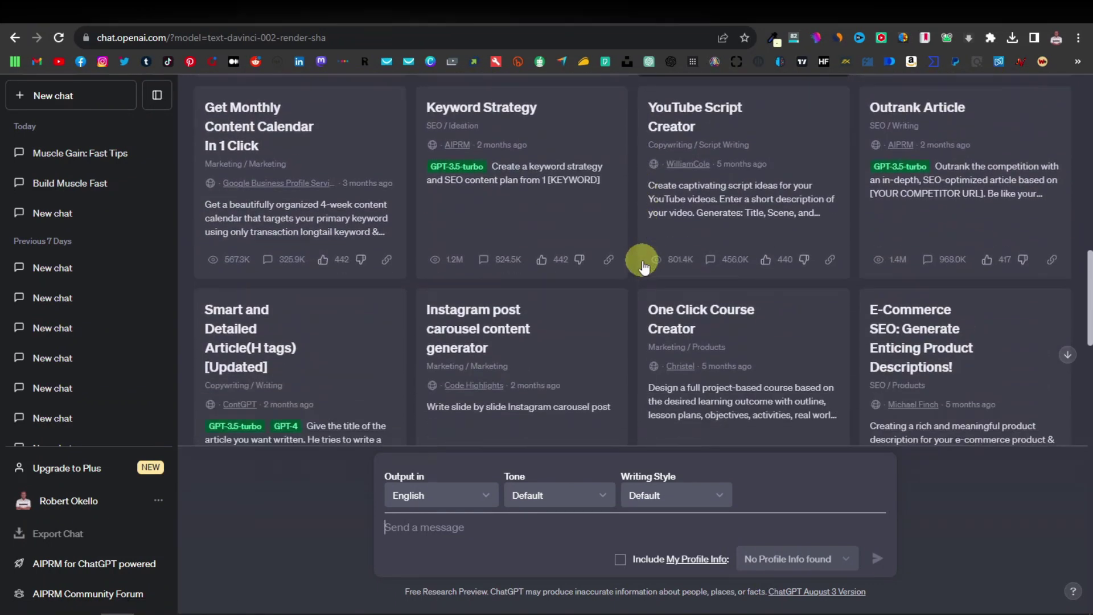
scroll(569, 259, "up", 1)
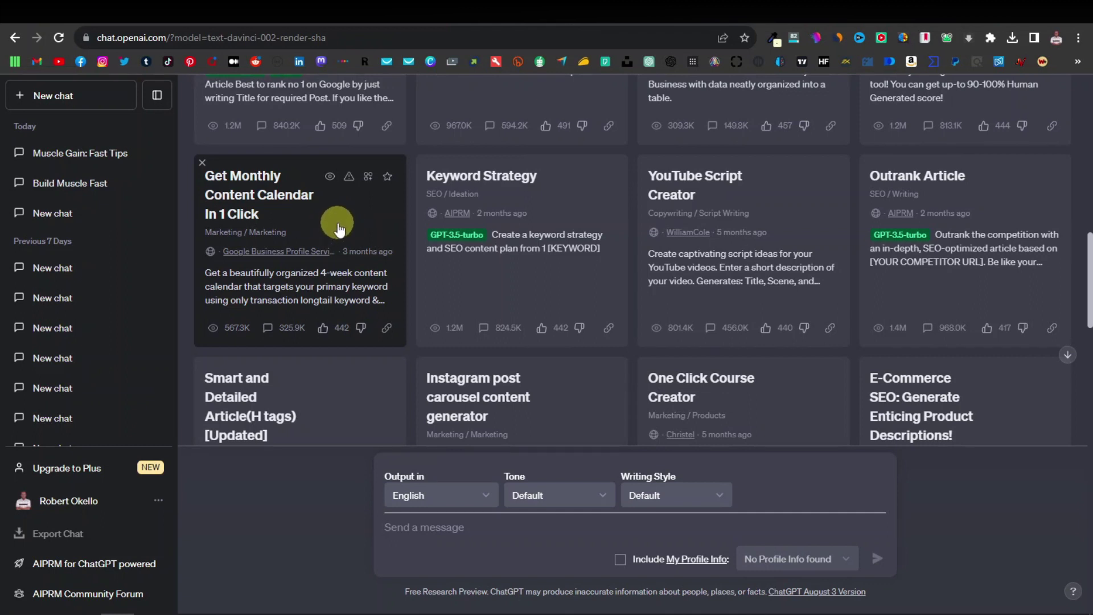
left_click(338, 226)
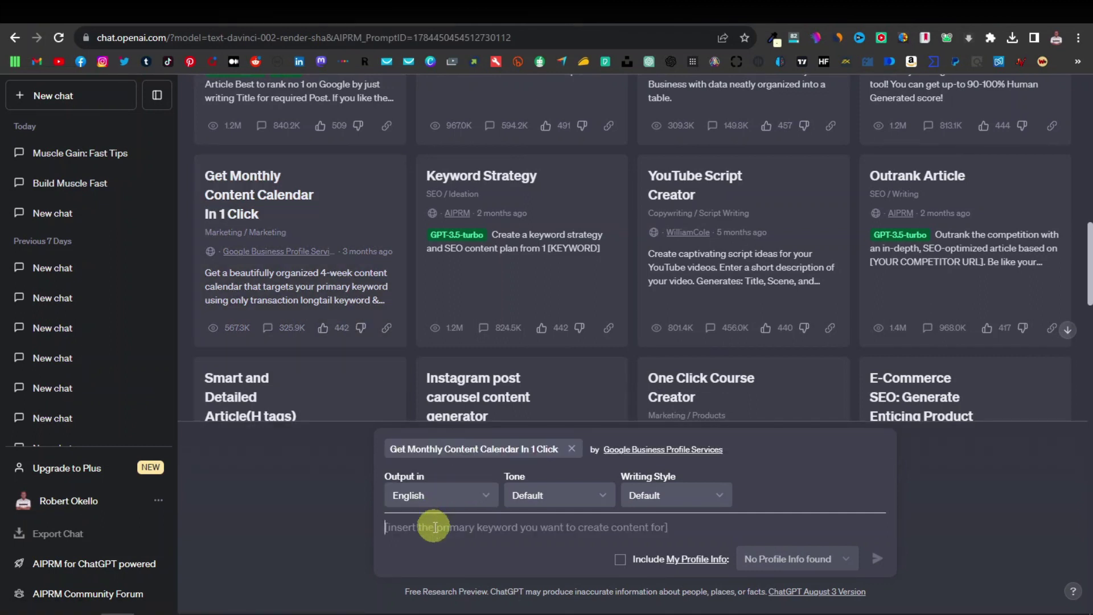
scroll(434, 534, "up", 2)
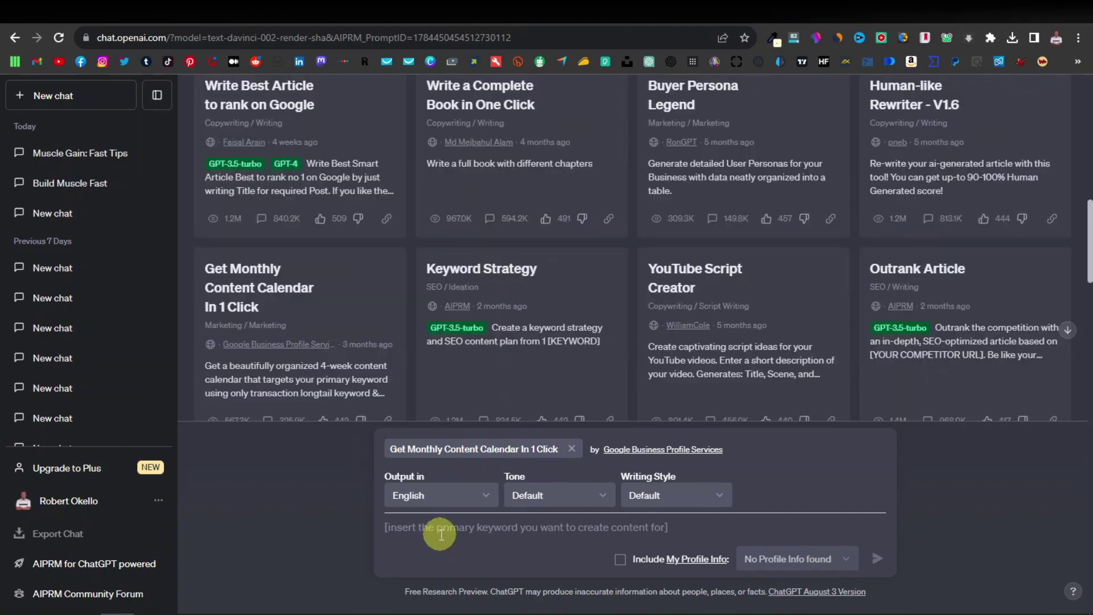
type("fitness and wei")
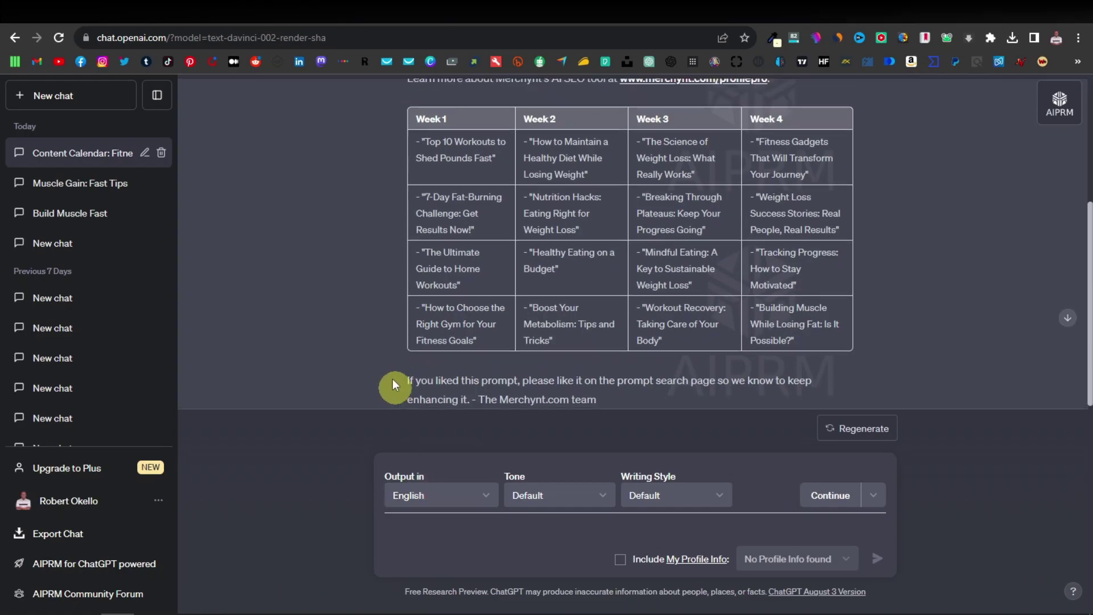
- Read through the generated four-week content calendar's article titles and return to the Fitness4u home page
scroll(385, 361, "up", 3)
scroll(381, 355, "down", 4)
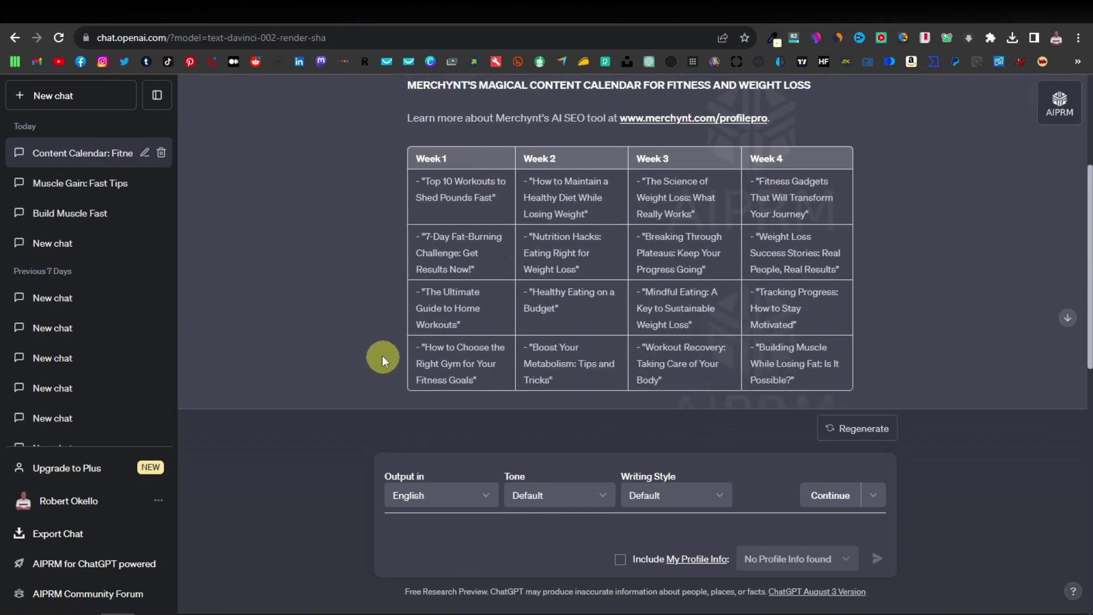
scroll(364, 288, "up", 1)
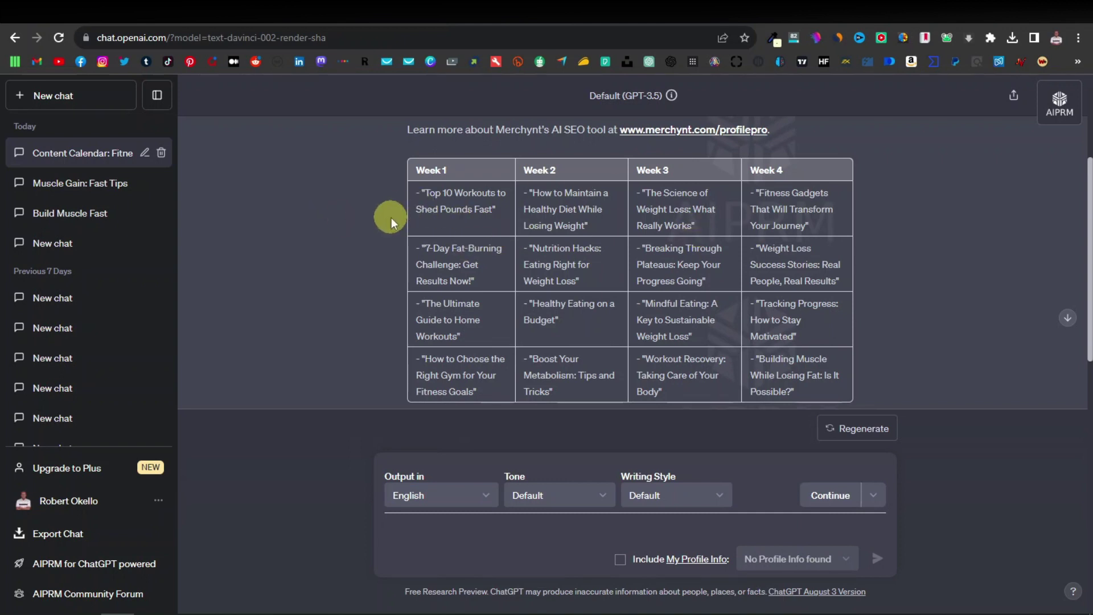
scroll(391, 217, "down", 2)
scroll(391, 218, "up", 2)
left_click(396, 11)
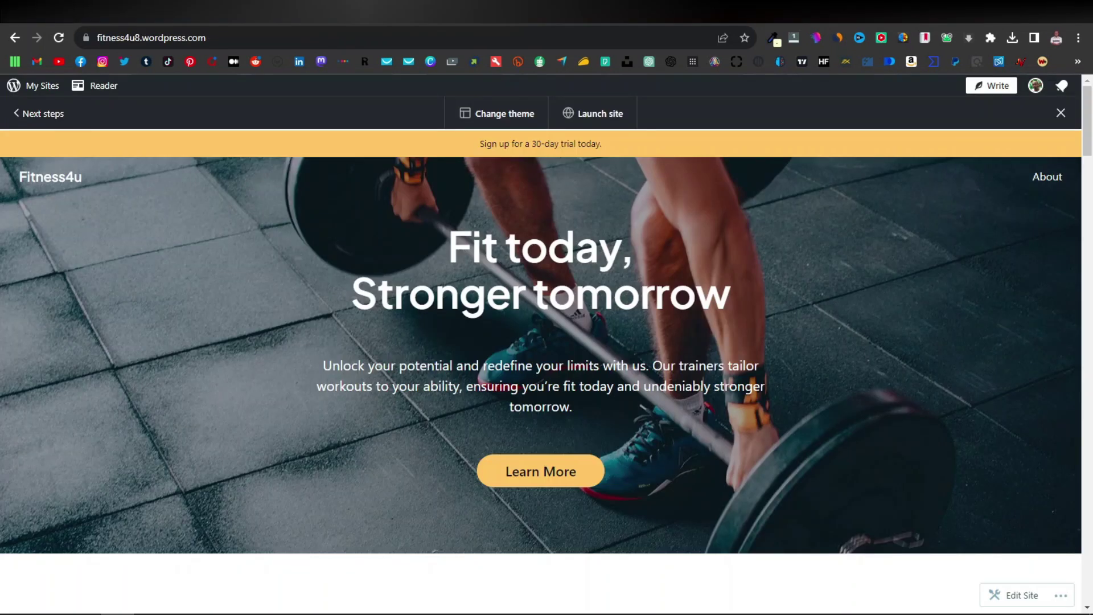